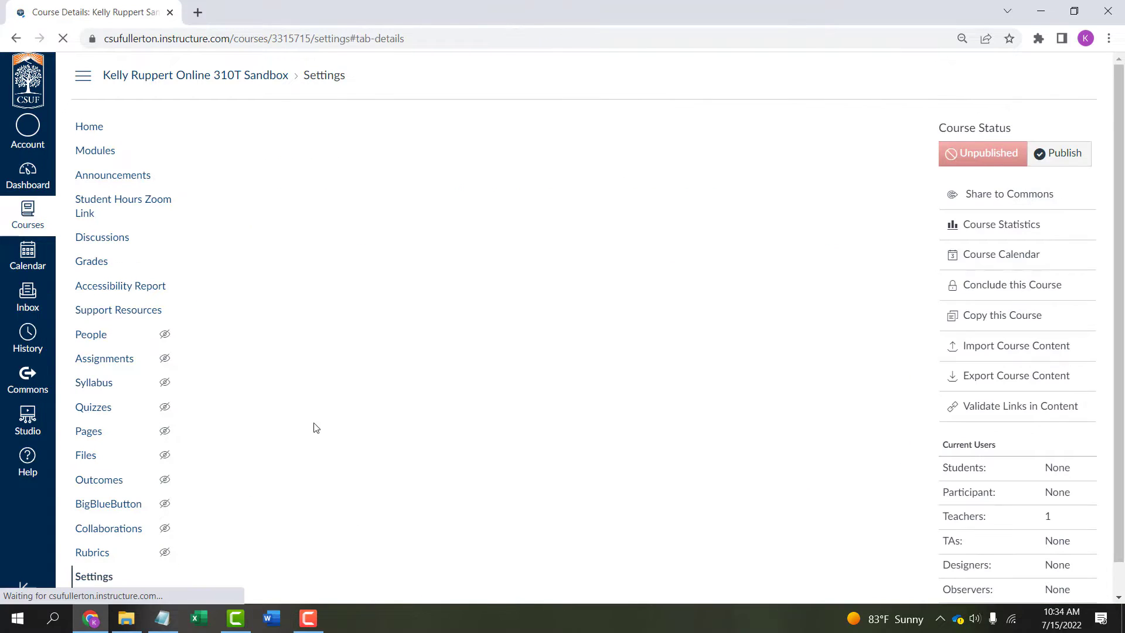
Enable Studio in the course navigation by moving it among the visible items after Support Resources, and save the navigation.
left_click(369, 132)
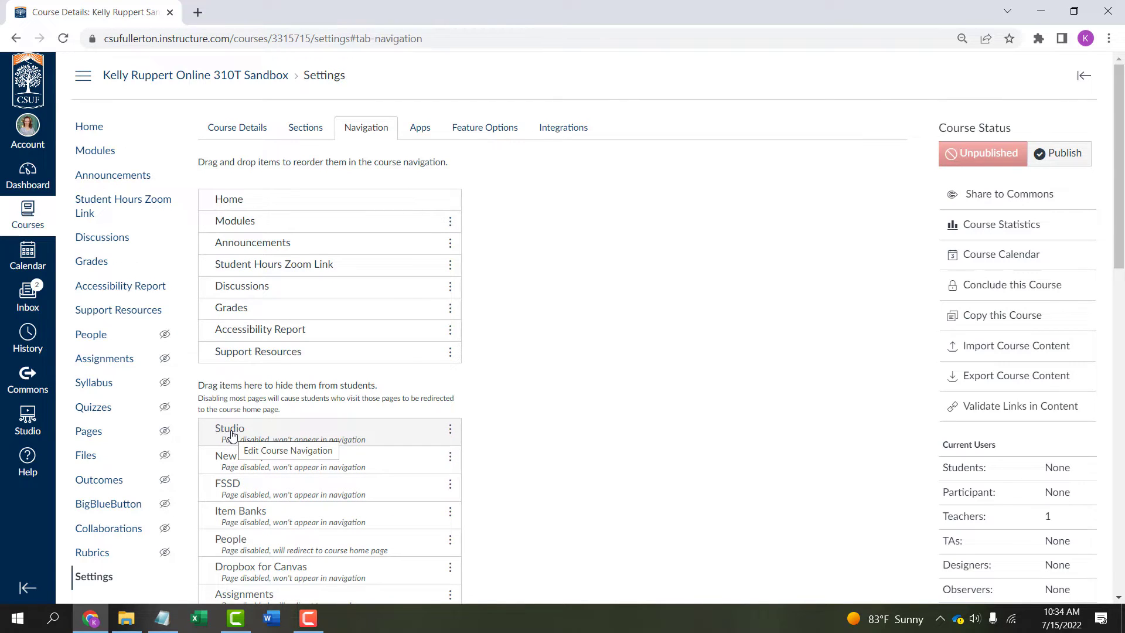
scroll(492, 451, "down", 5)
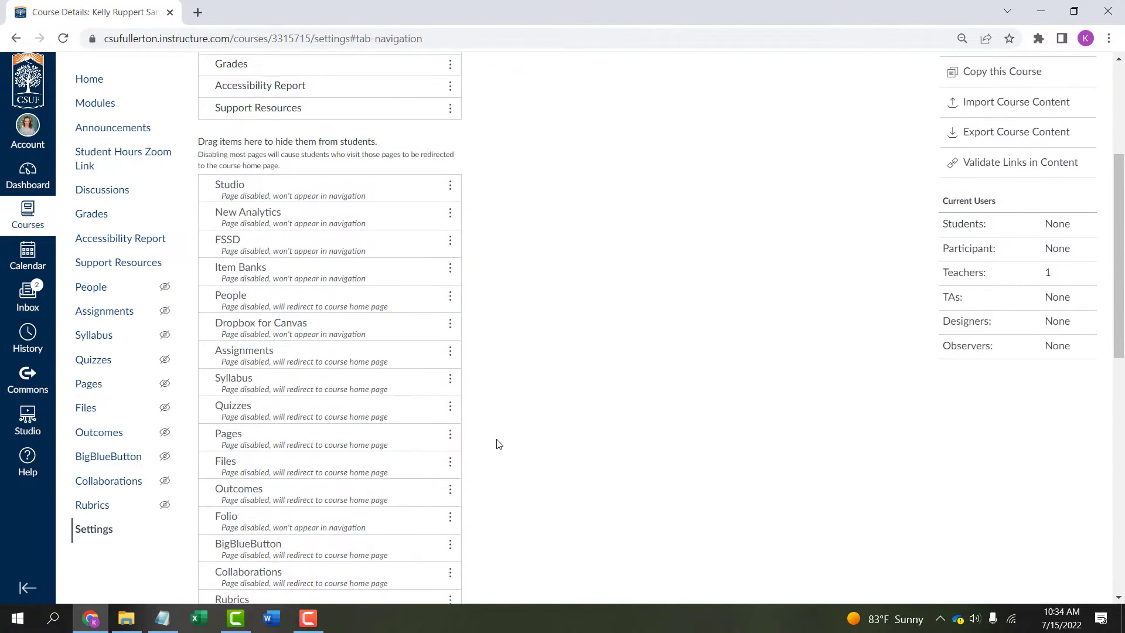
scroll(497, 444, "up", 5)
left_click_drag(270, 427, 287, 376)
left_click_drag(238, 439, 241, 368)
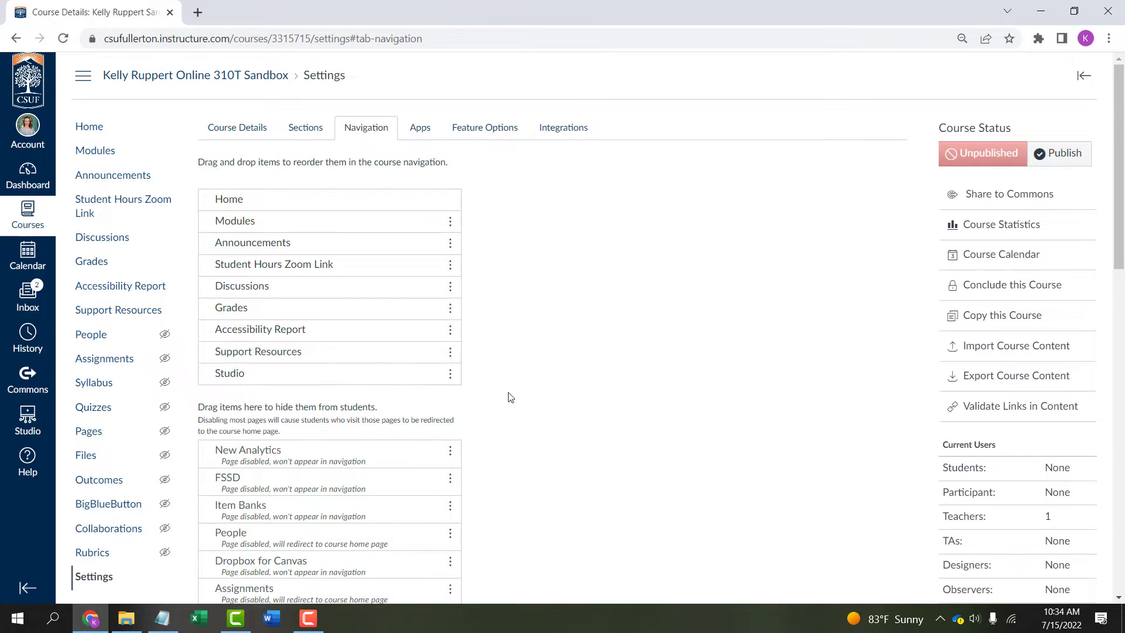
scroll(586, 399, "down", 15)
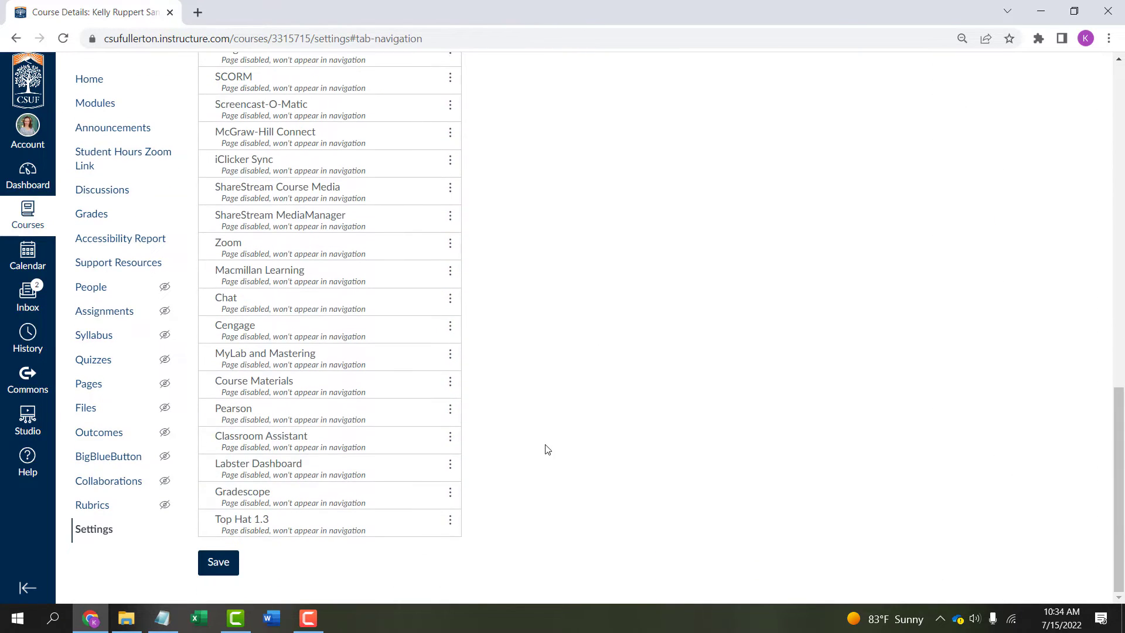
left_click(216, 564)
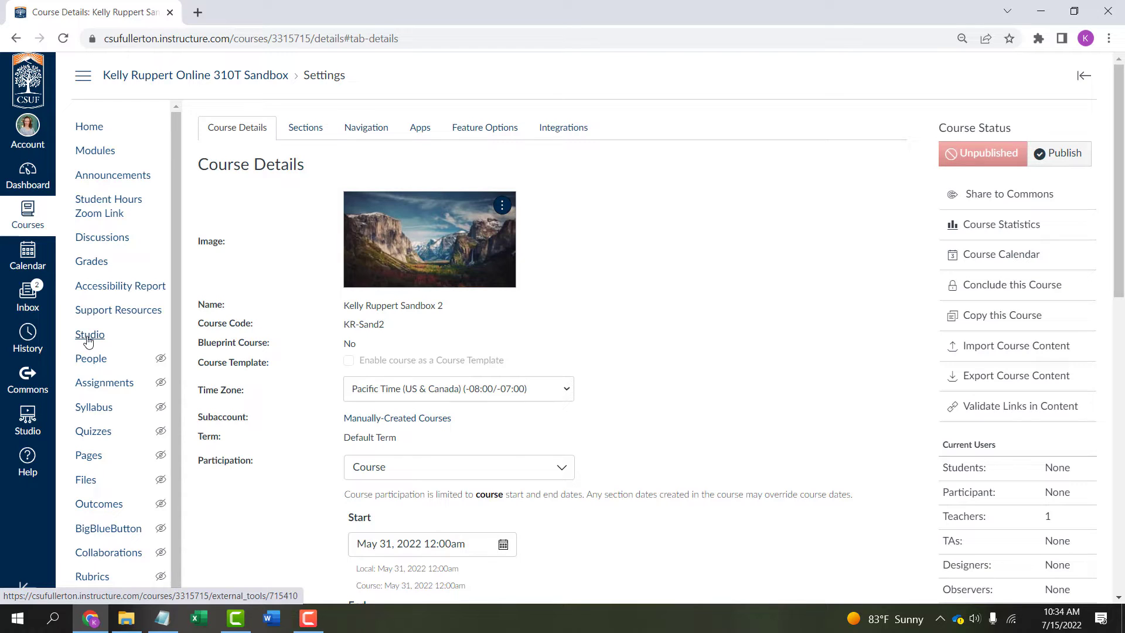
left_click(89, 335)
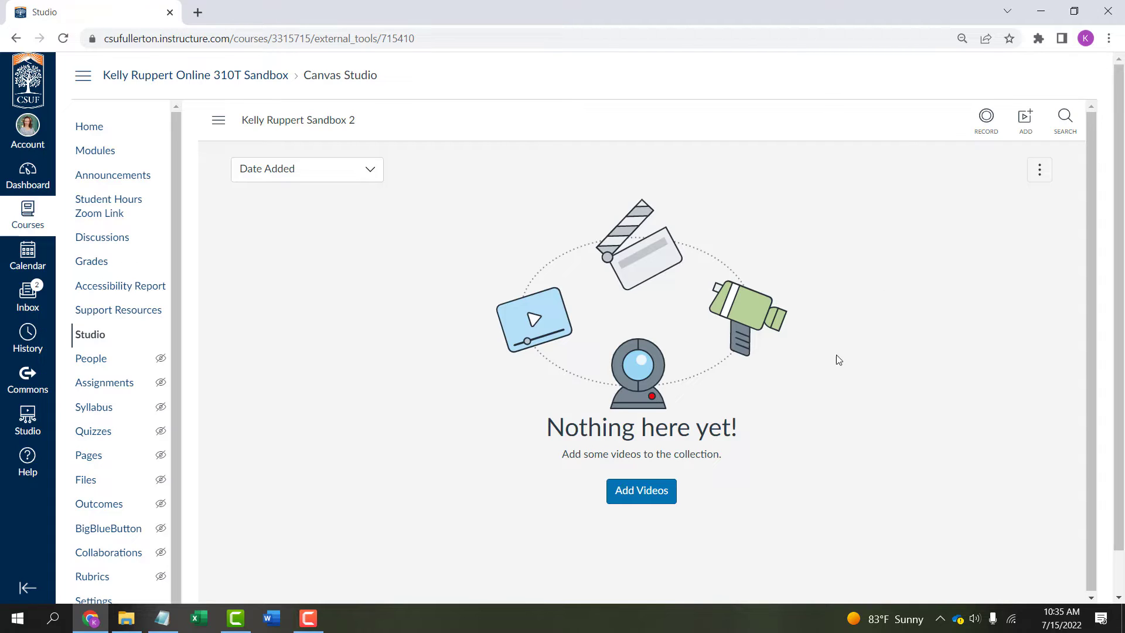
left_click(632, 496)
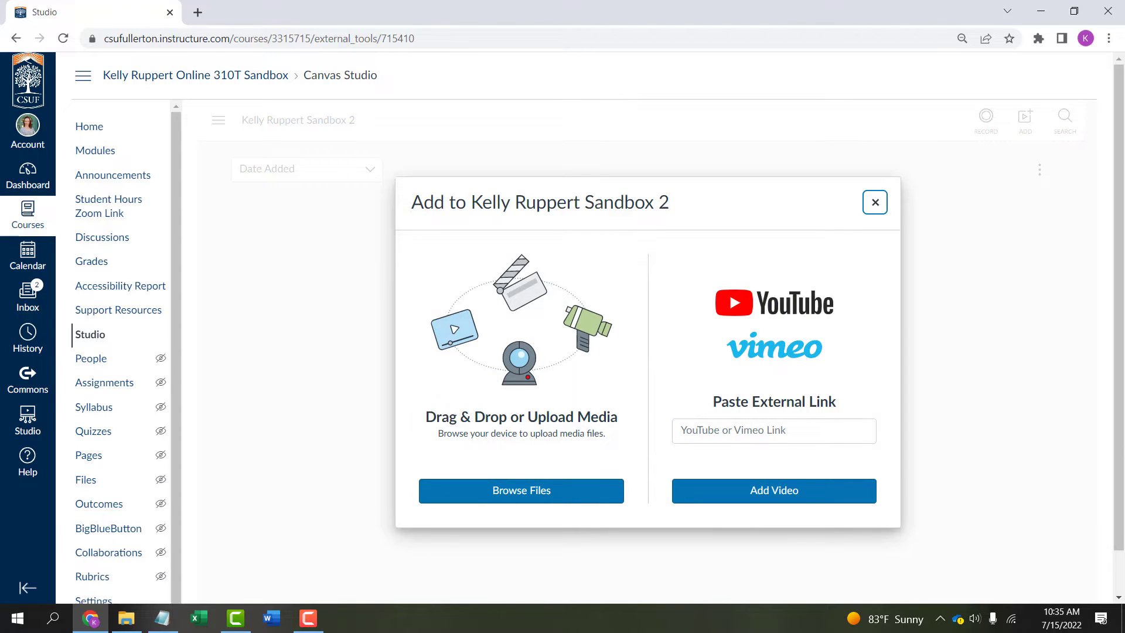
key("alt+Tab")
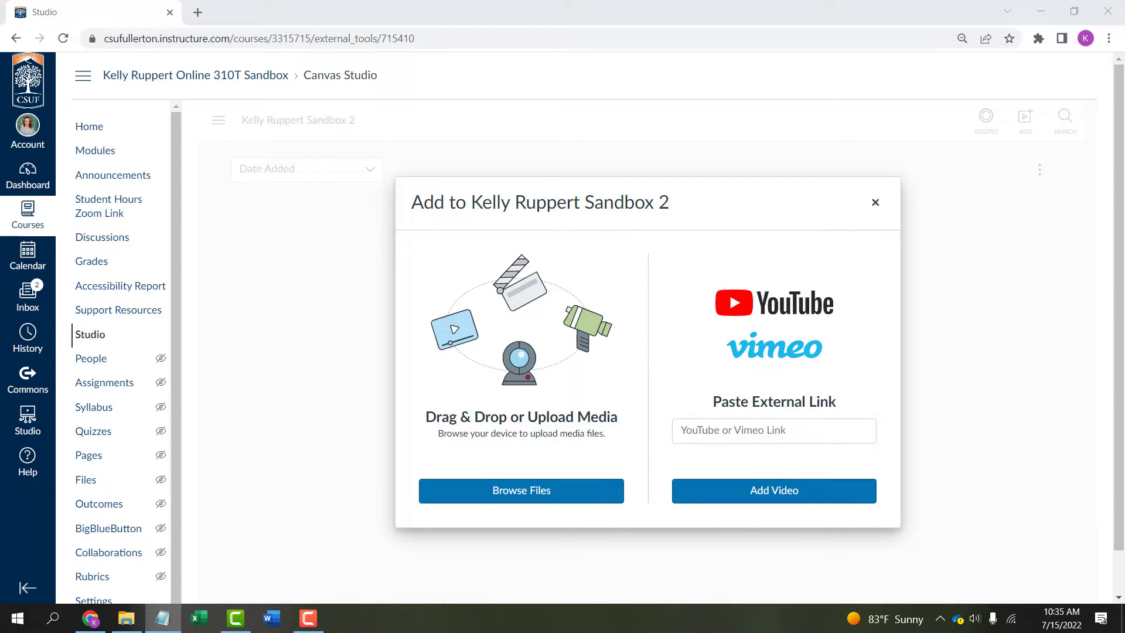
left_click(737, 433)
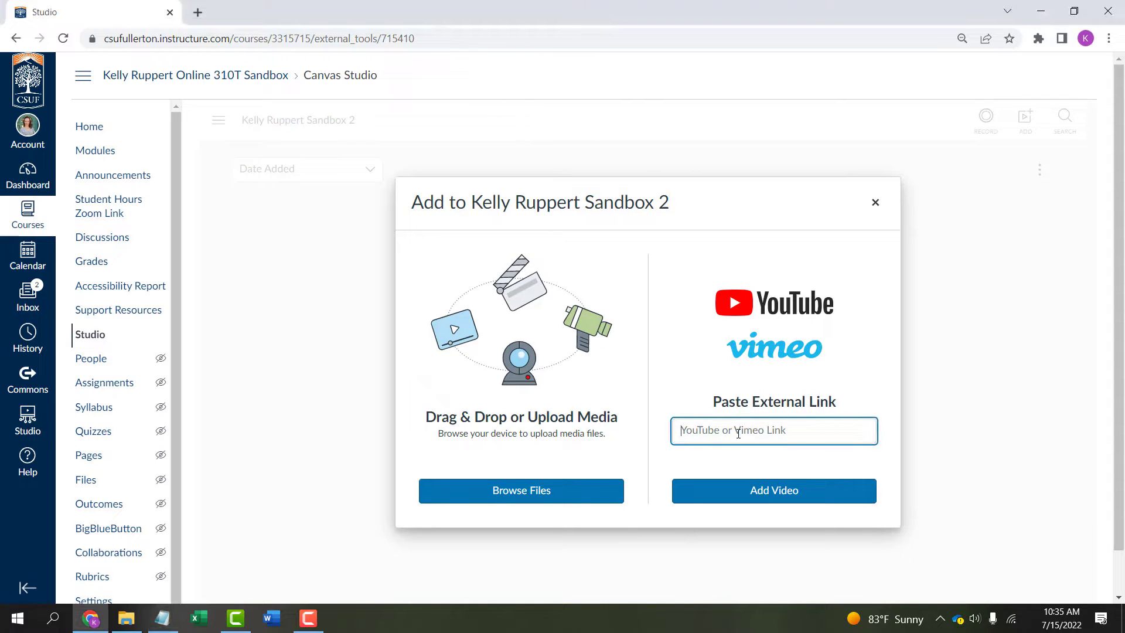
type("https://www.youtube.com/watch?v=ybPpWYhFLB4")
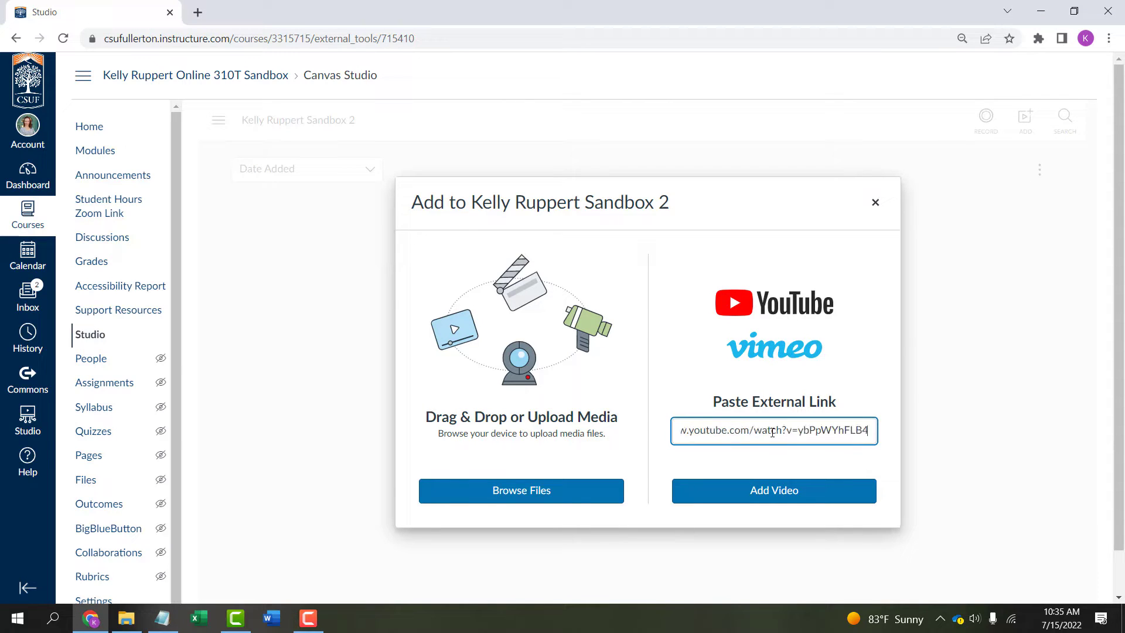
left_click(769, 492)
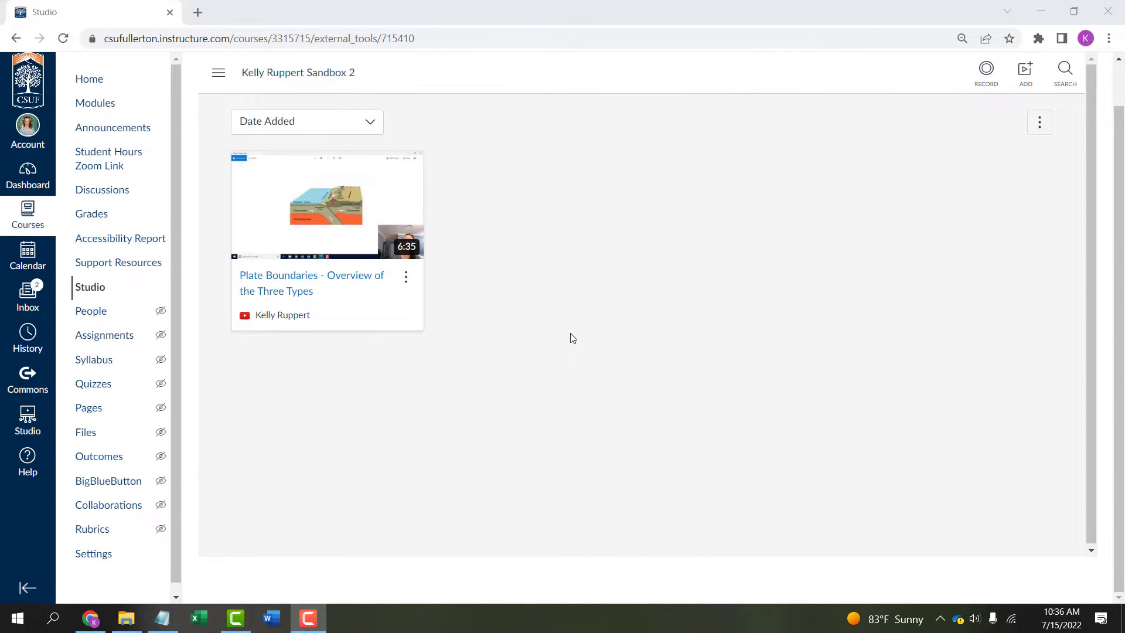
From My Library in Studio, create a quiz on the video "Plate Boundaries - Overview of the Three Types".
left_click(220, 81)
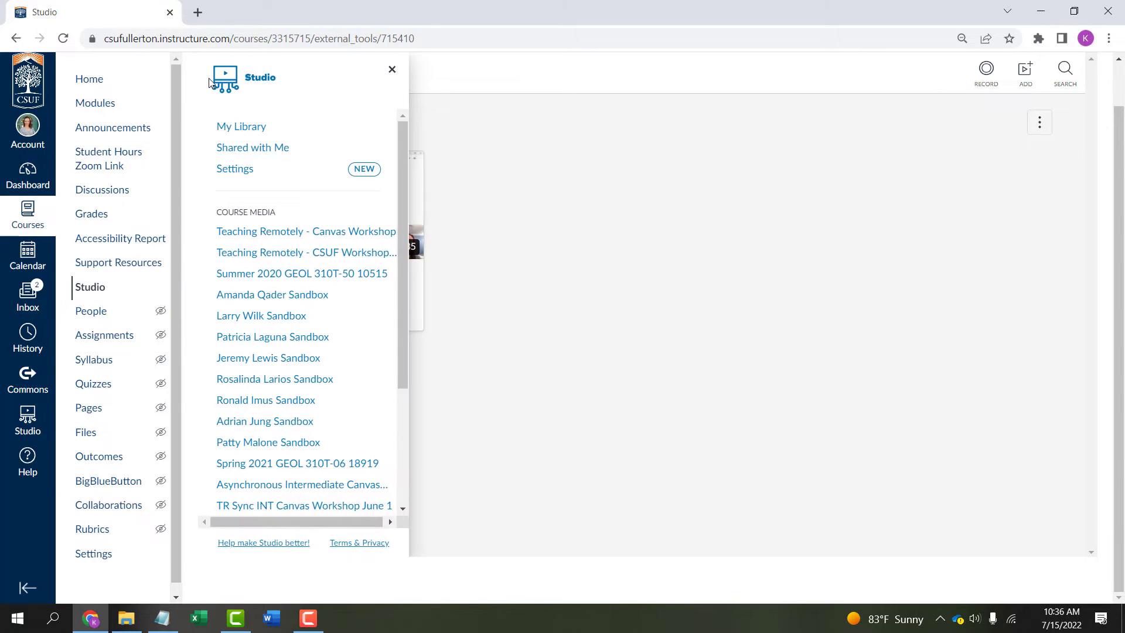
left_click(247, 126)
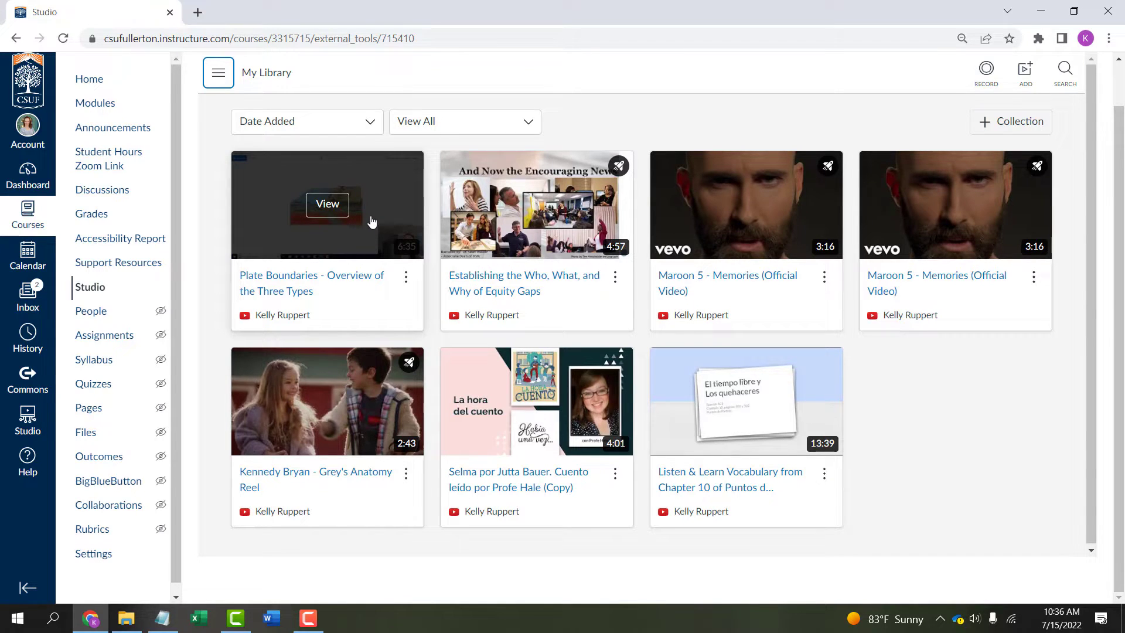
left_click(405, 278)
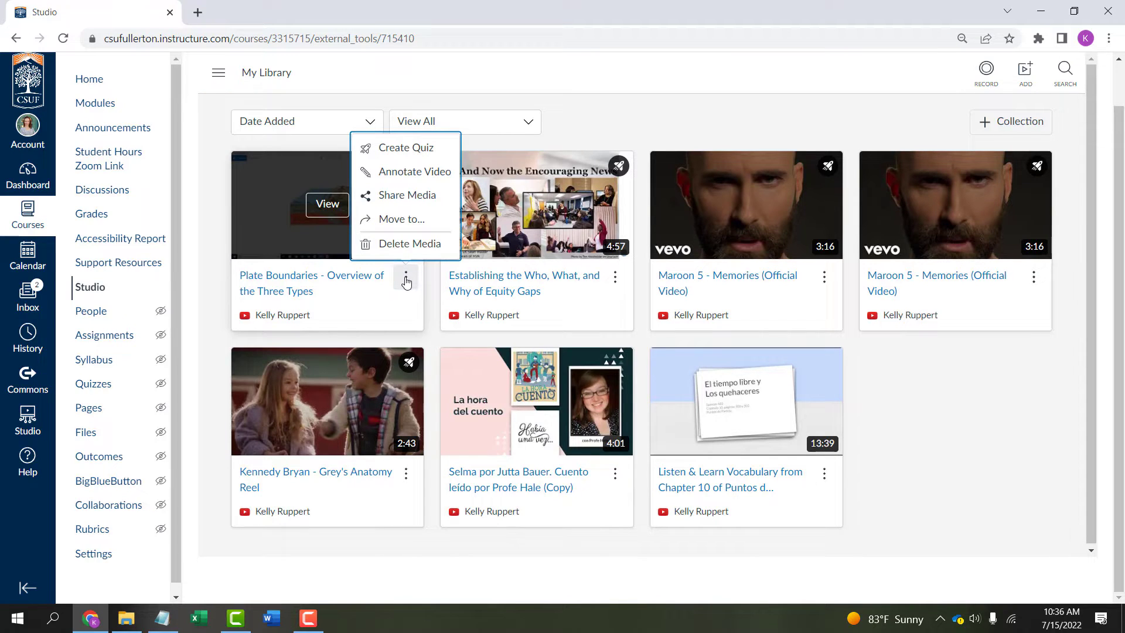
left_click(409, 151)
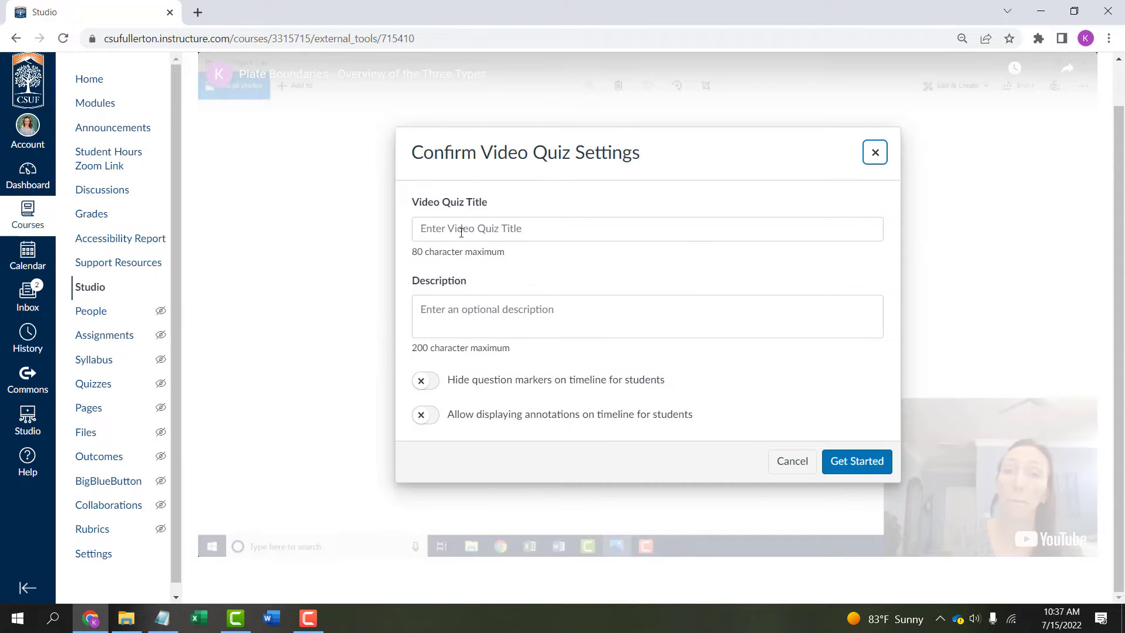
Title the video quiz "For Demo Quiz 1", leave the description empty and both timeline options off, and start building it.
left_click(489, 234)
type("For Demo Quiz 1")
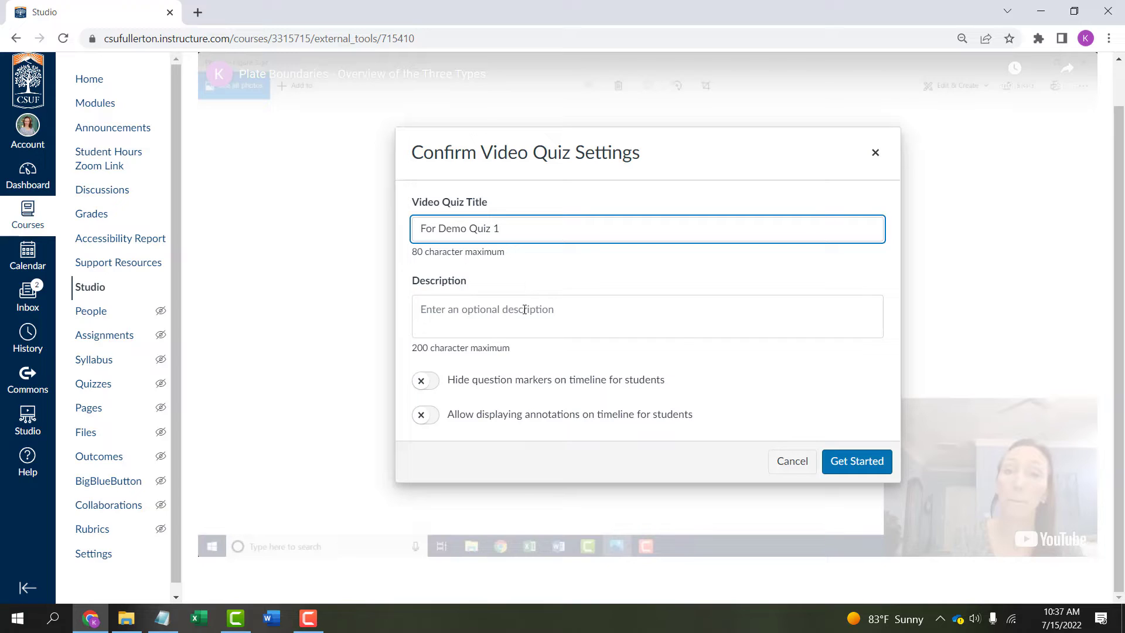
left_click(490, 319)
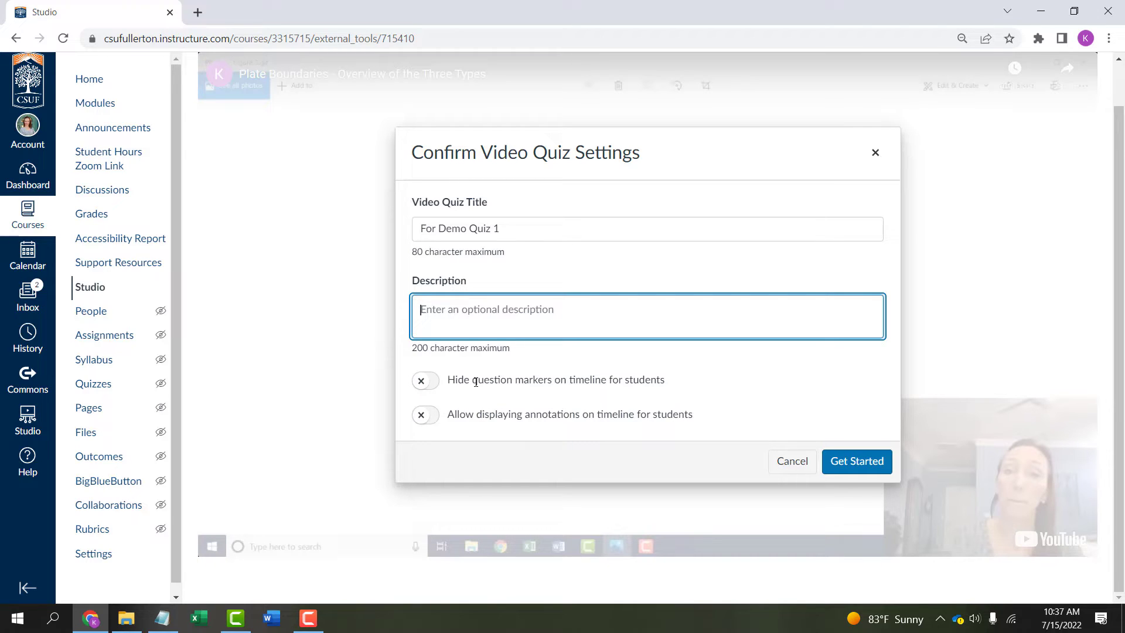
left_click(436, 384)
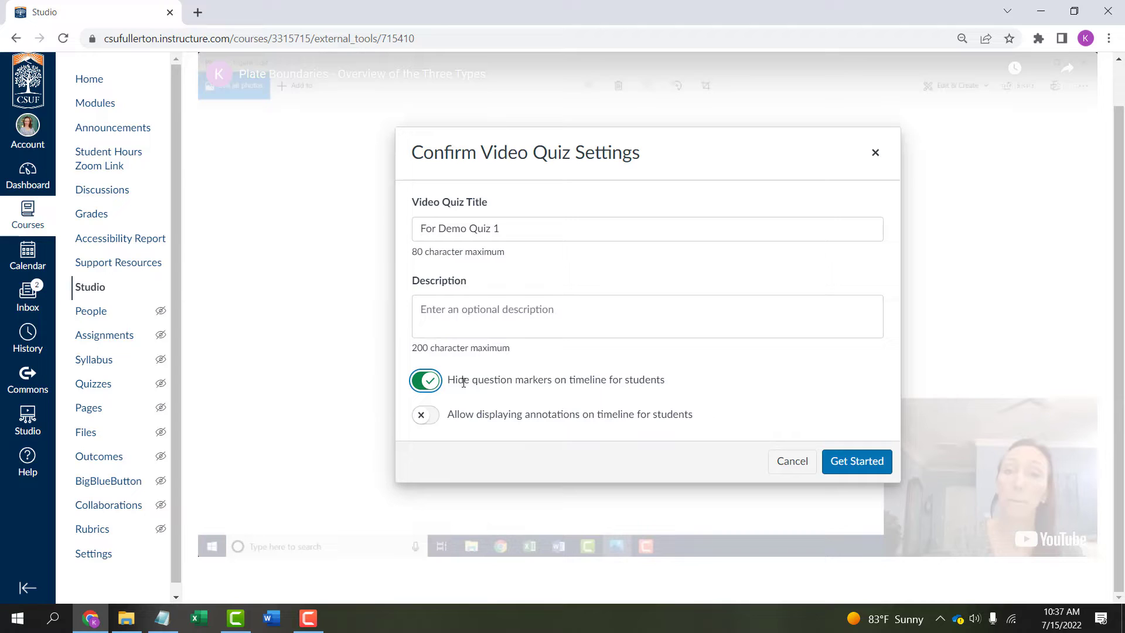
left_click(418, 377)
left_click(858, 467)
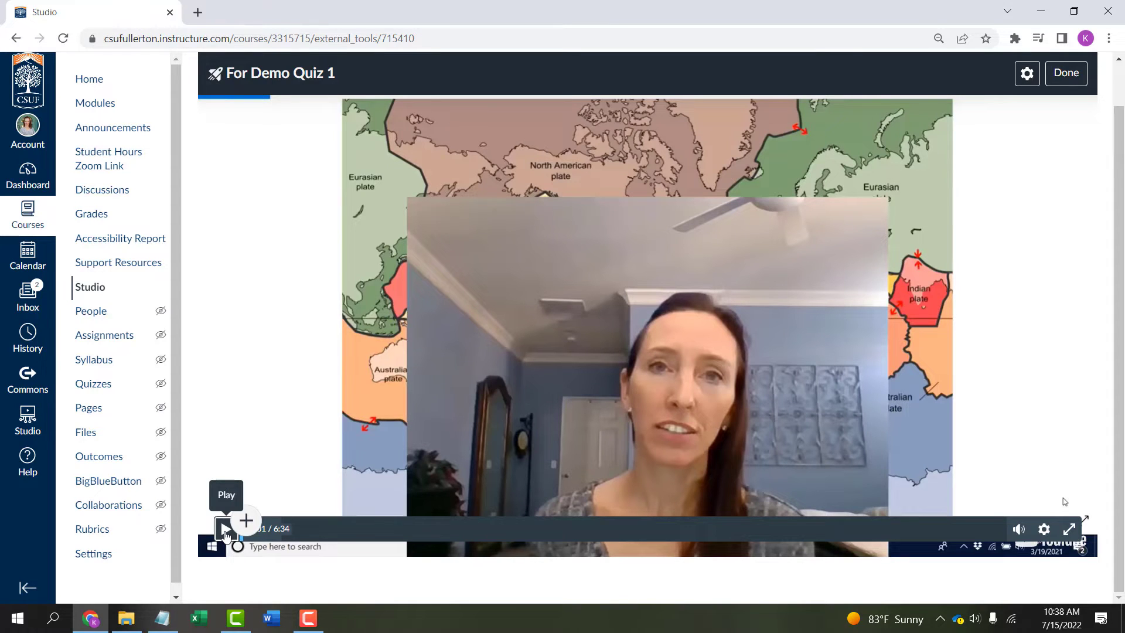
Insert a True or False question at 1:15 on the video timeline.
left_click(225, 530)
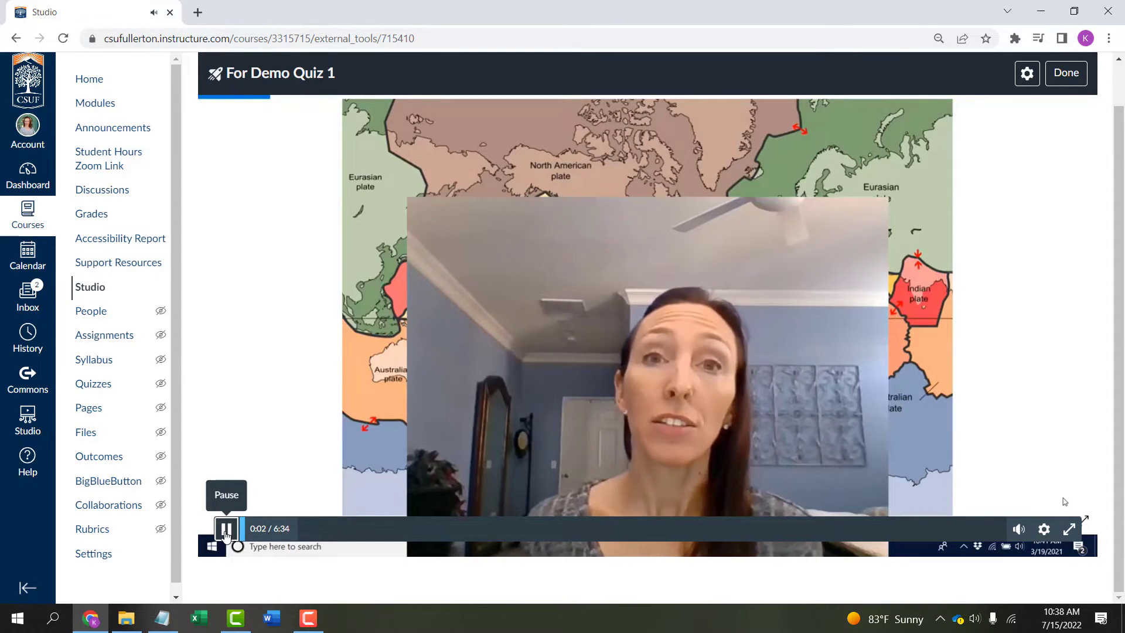
left_click(225, 530)
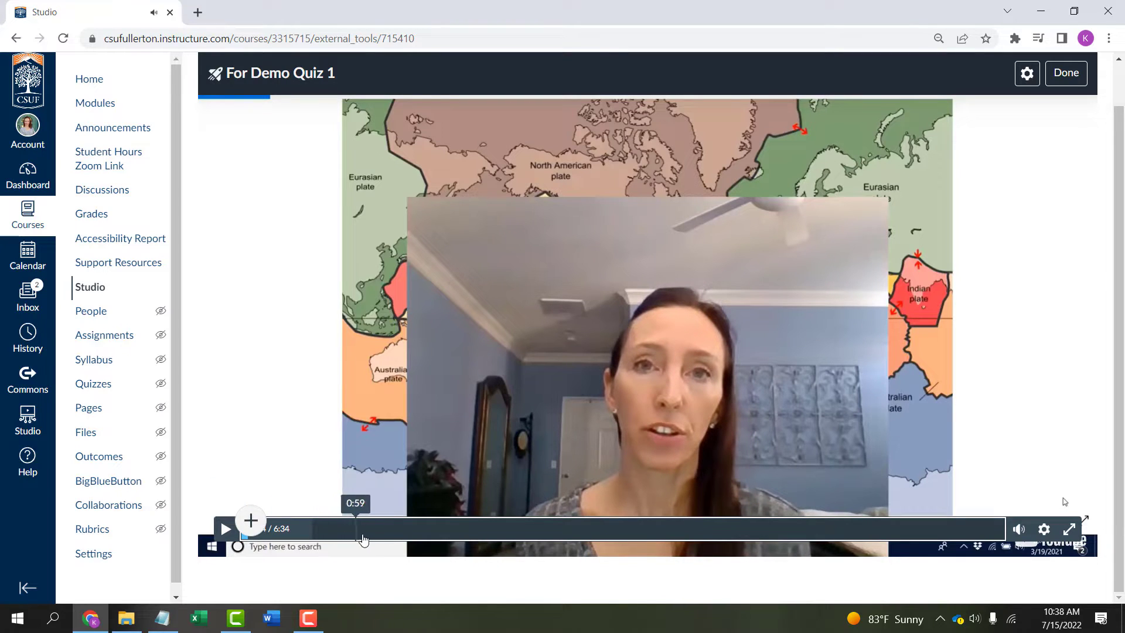
left_click(387, 537)
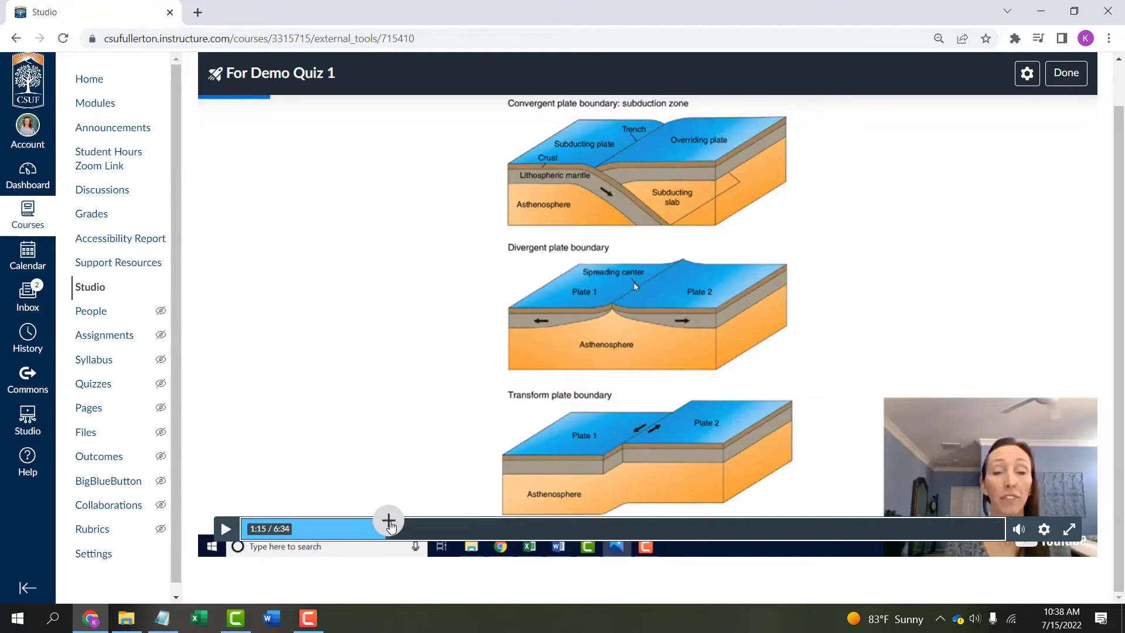
left_click(389, 521)
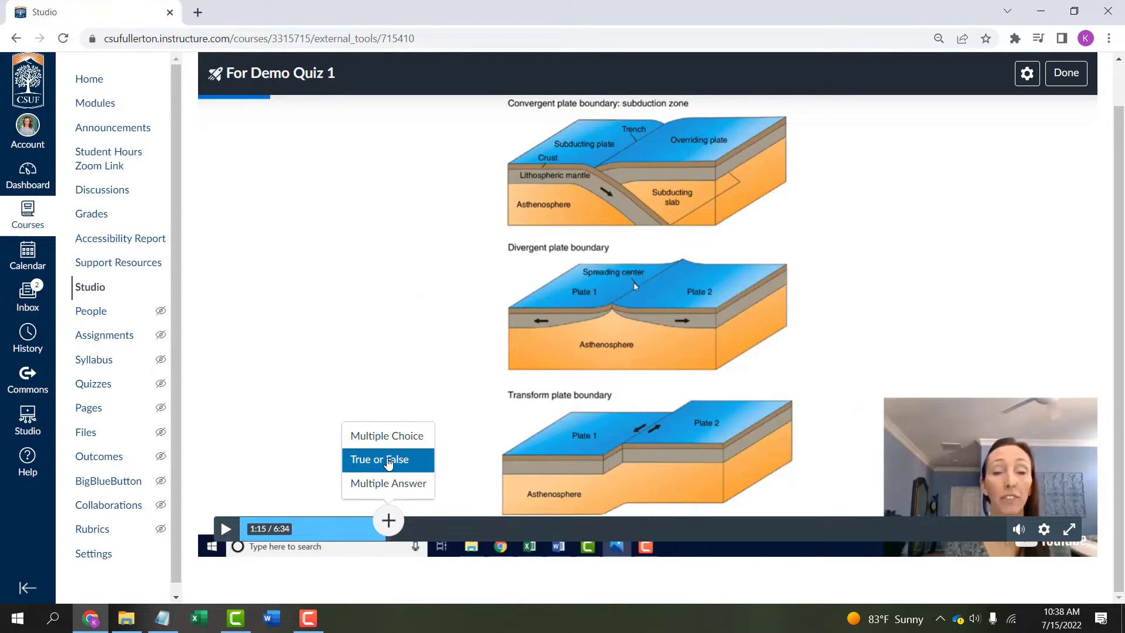
left_click(387, 462)
Enter the stem "Question Goes Here? Answer is False.", mark False as correct, leave the feedback empty and save the question.
left_click(449, 255)
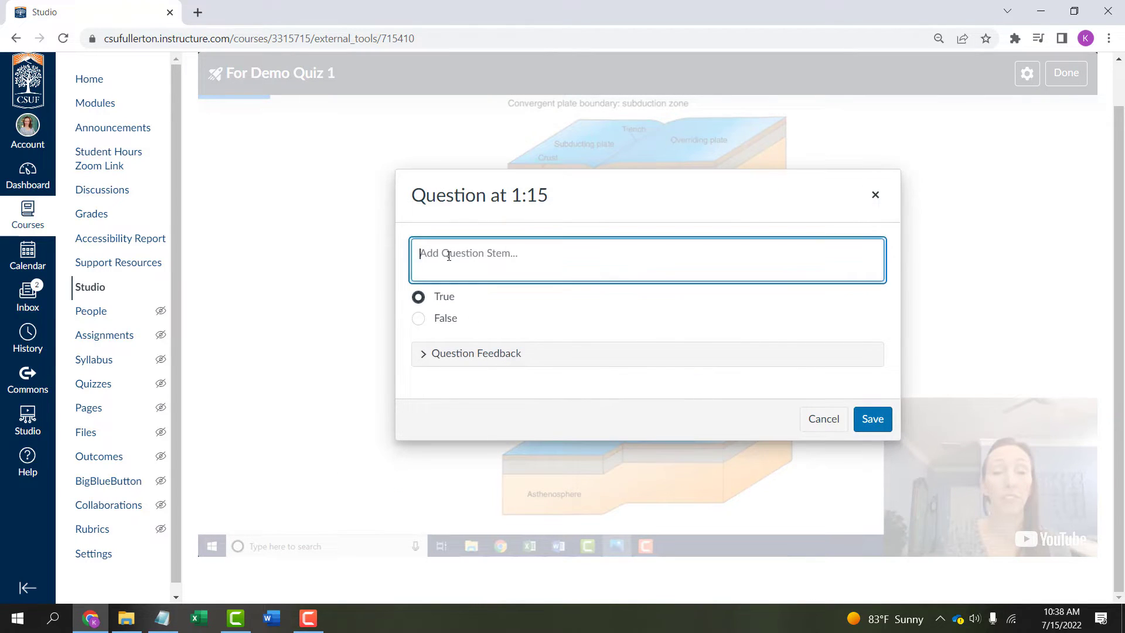
type("Question Goes Here? Answer is False.")
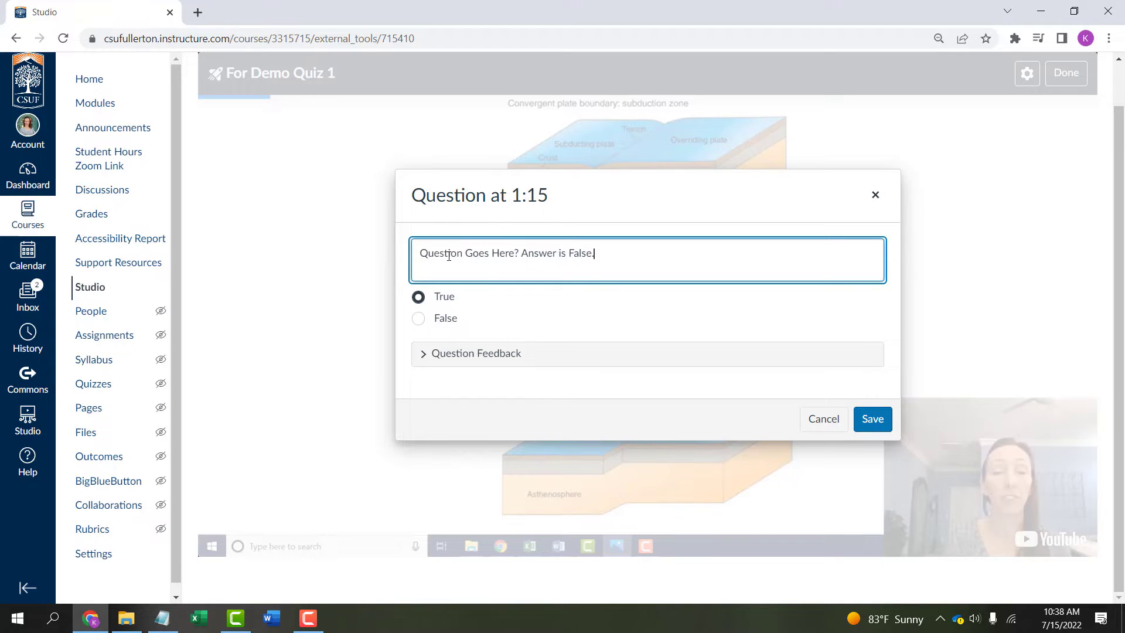
left_click(418, 318)
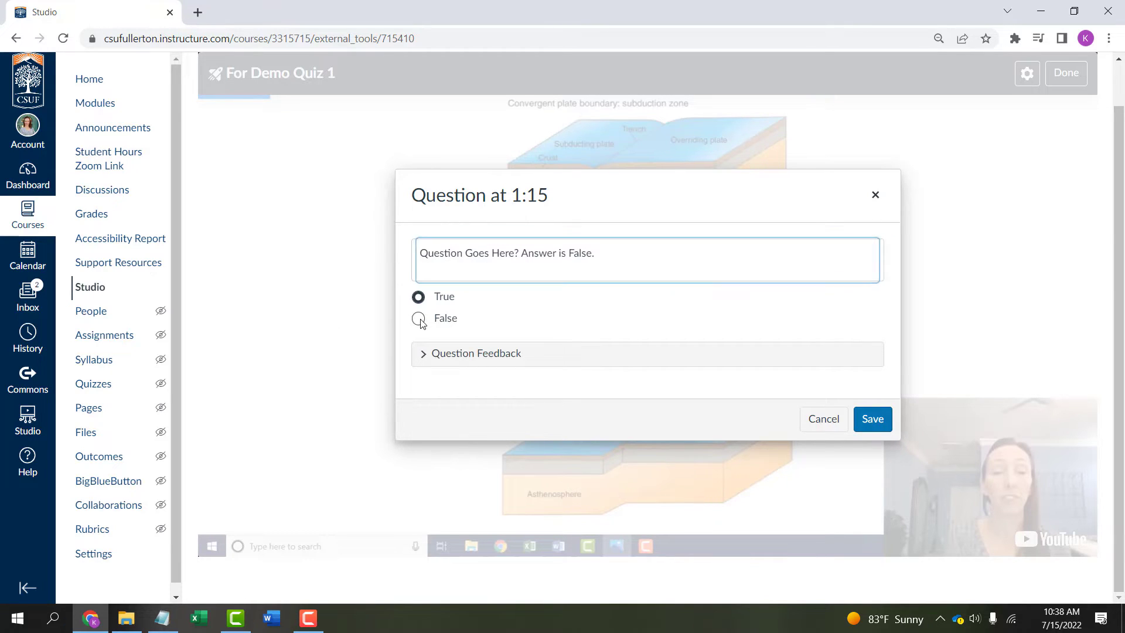
left_click(423, 355)
left_click(454, 325)
left_click(472, 386)
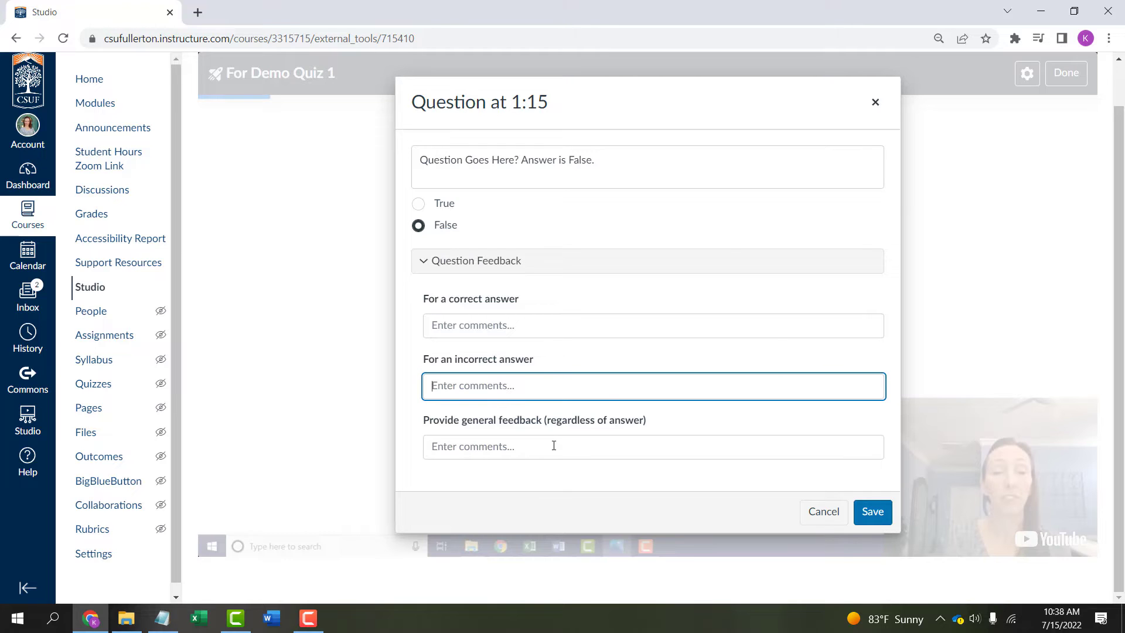
left_click(872, 512)
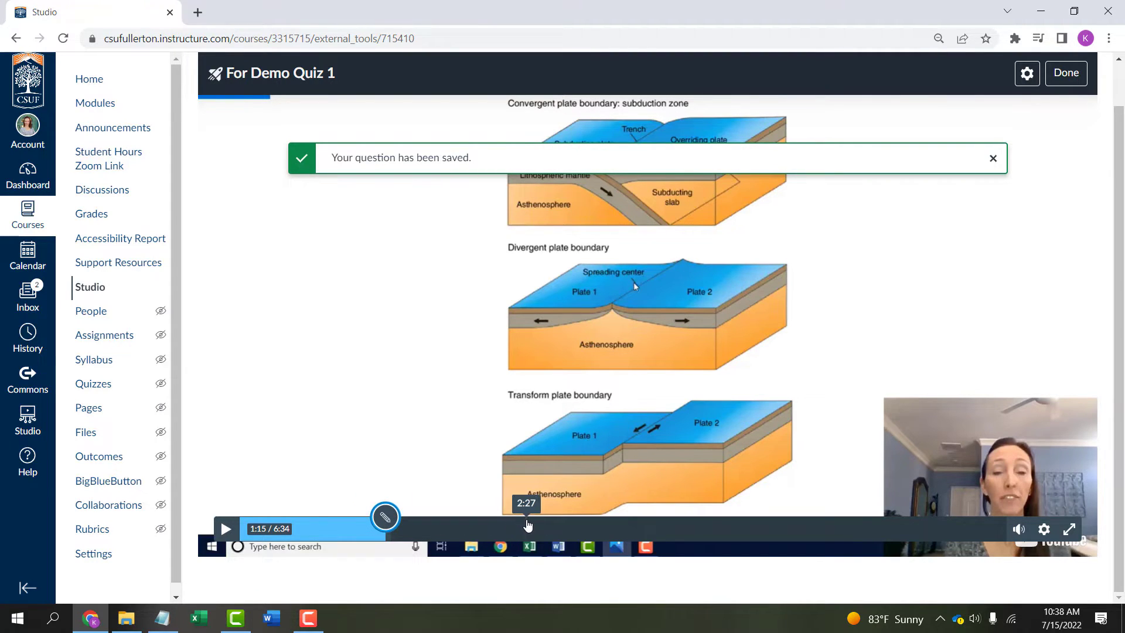
Insert a Multiple Choice question at 2:28 on the timeline with the stem "Multiple Choice Question. Answer is A.".
left_click(529, 526)
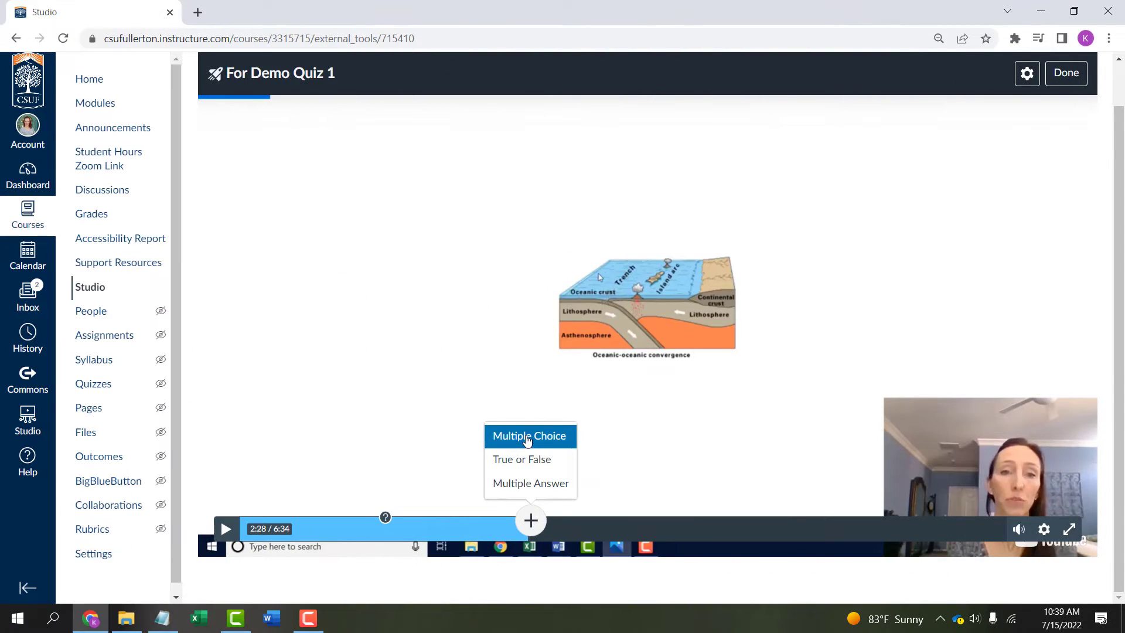
left_click(527, 438)
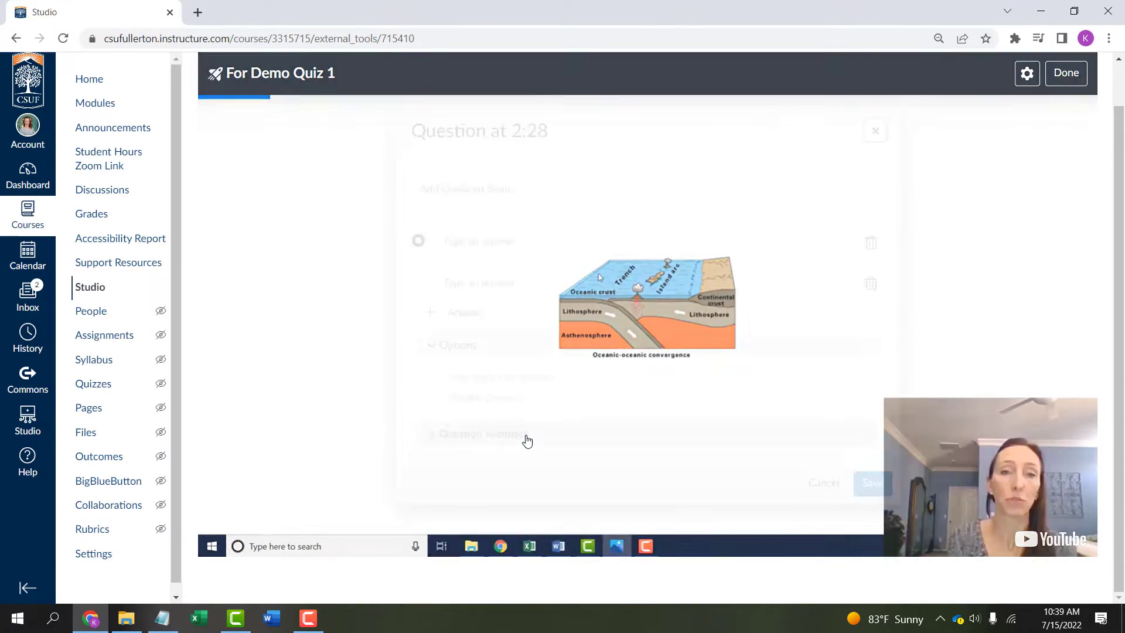
left_click(459, 194)
type("M")
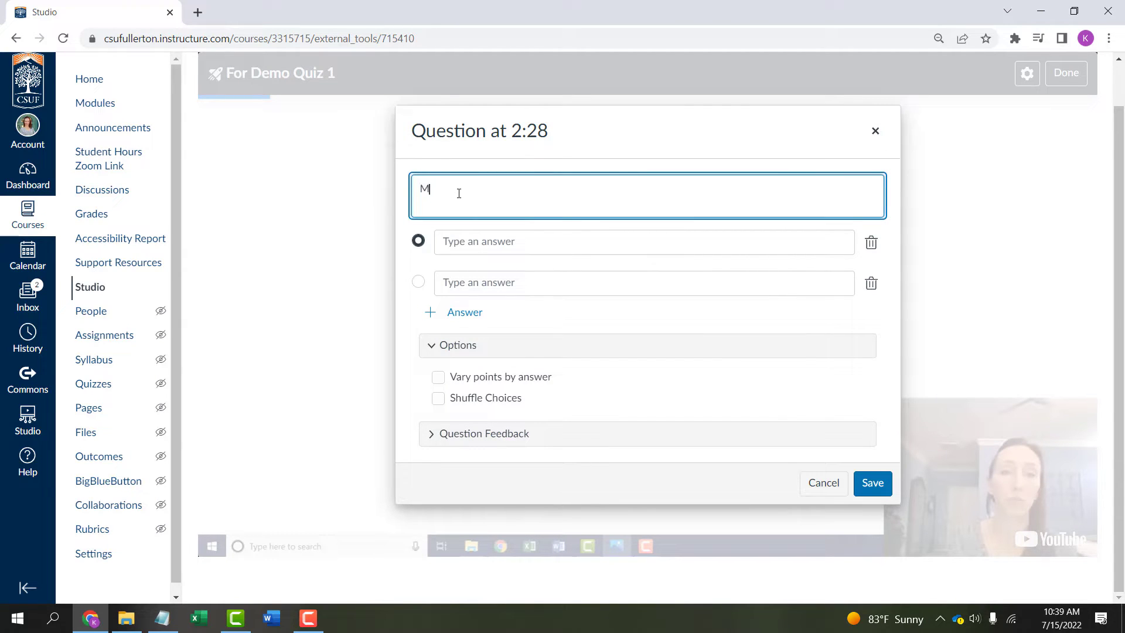
type("ultiple Choice")
type("Question")
type(". Answer is A.")
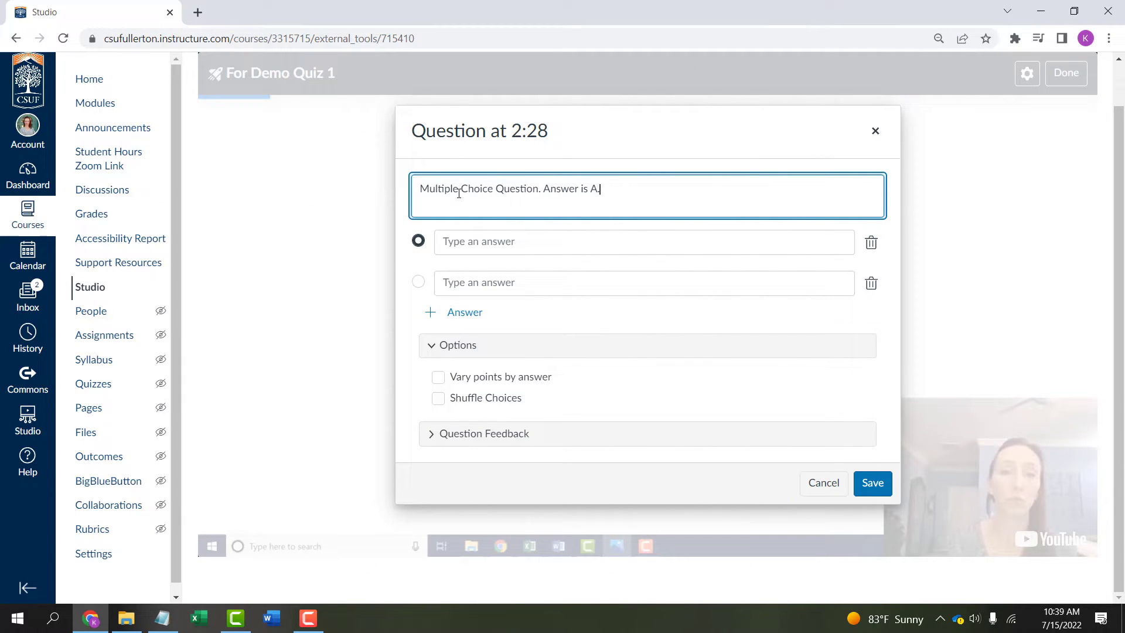
Enter the choices "Answer A", "Answer B" and an added "Answer C", and enable shuffling of the choices.
left_click(466, 246)
type("Answer A")
left_click(477, 281)
type("Answer")
left_click(456, 312)
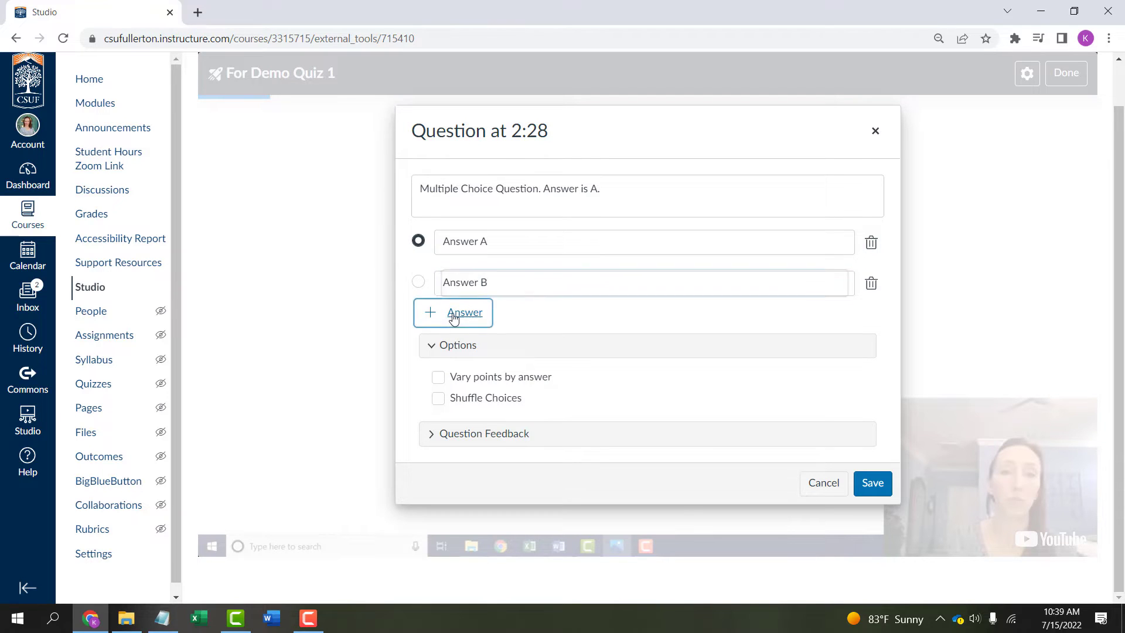
type("Answer C")
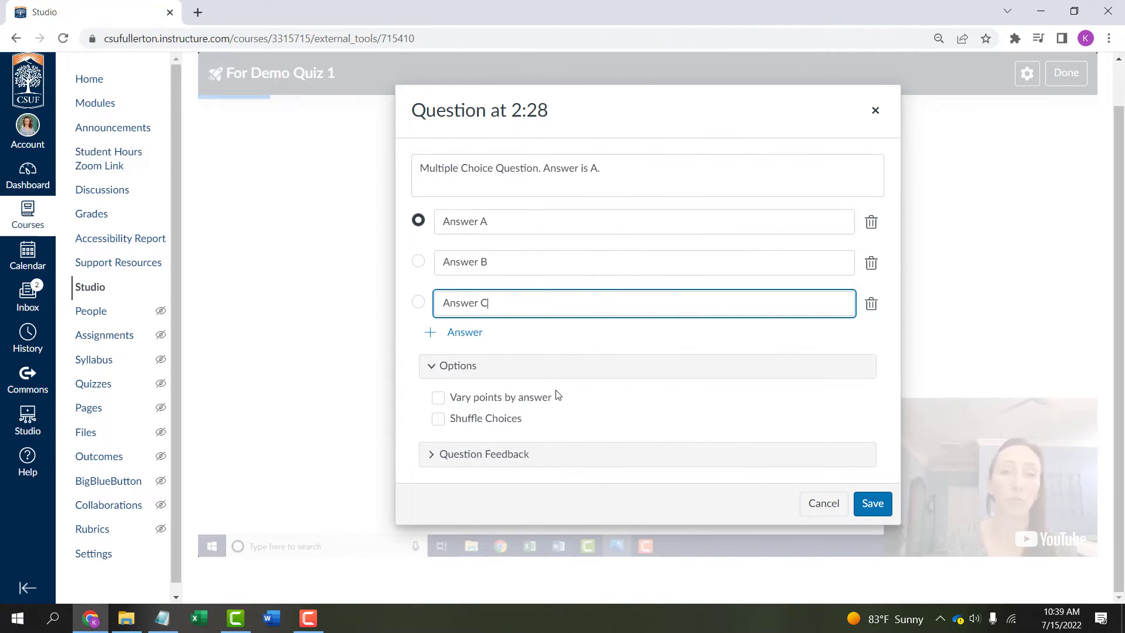
left_click(439, 420)
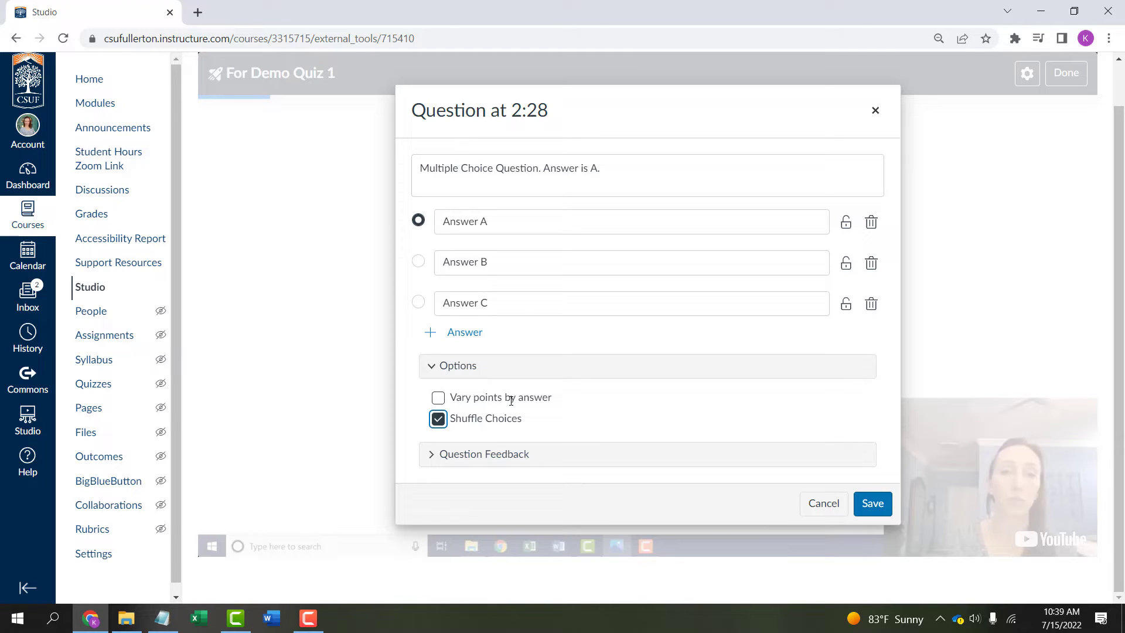
Leave the multiple-choice question's feedback empty, save the question and finish editing the quiz.
left_click(435, 456)
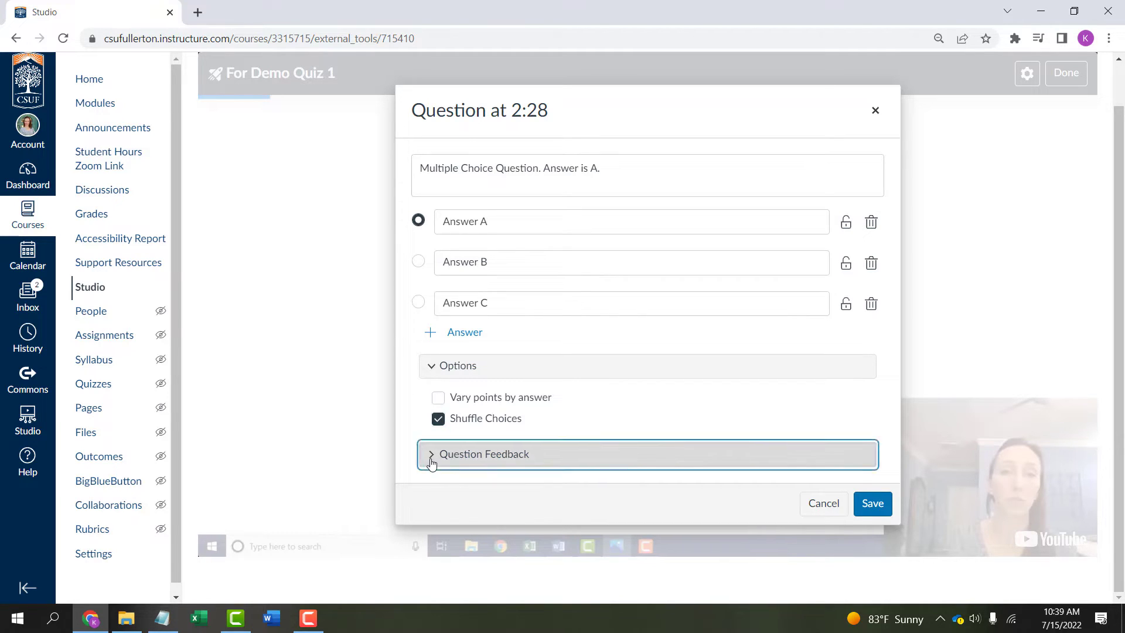
scroll(621, 391, "down", 3)
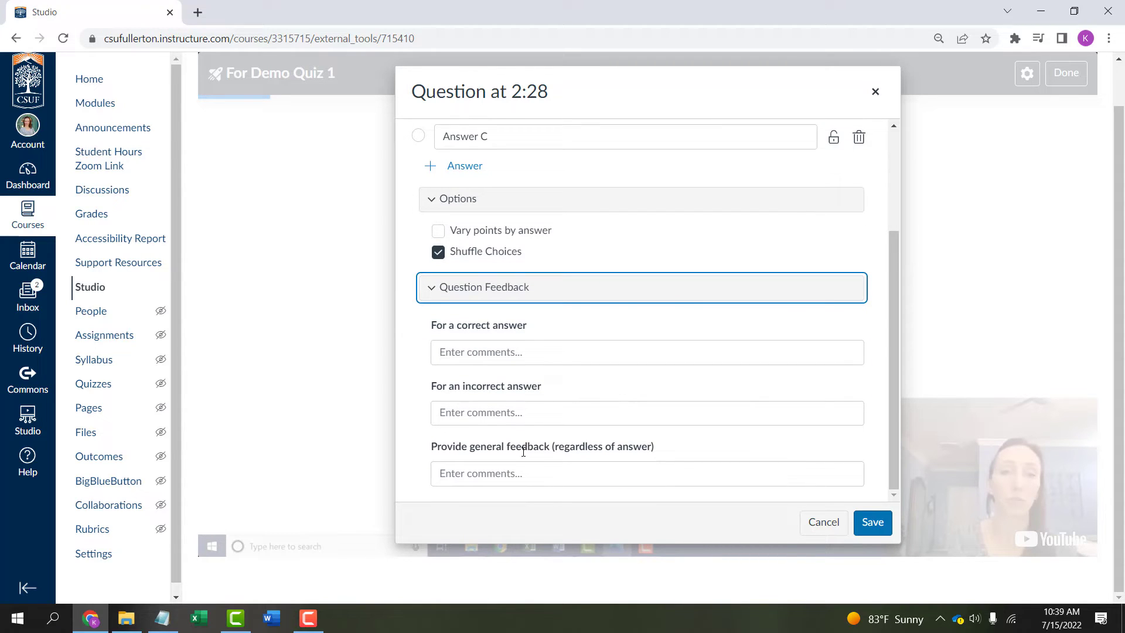
left_click(872, 522)
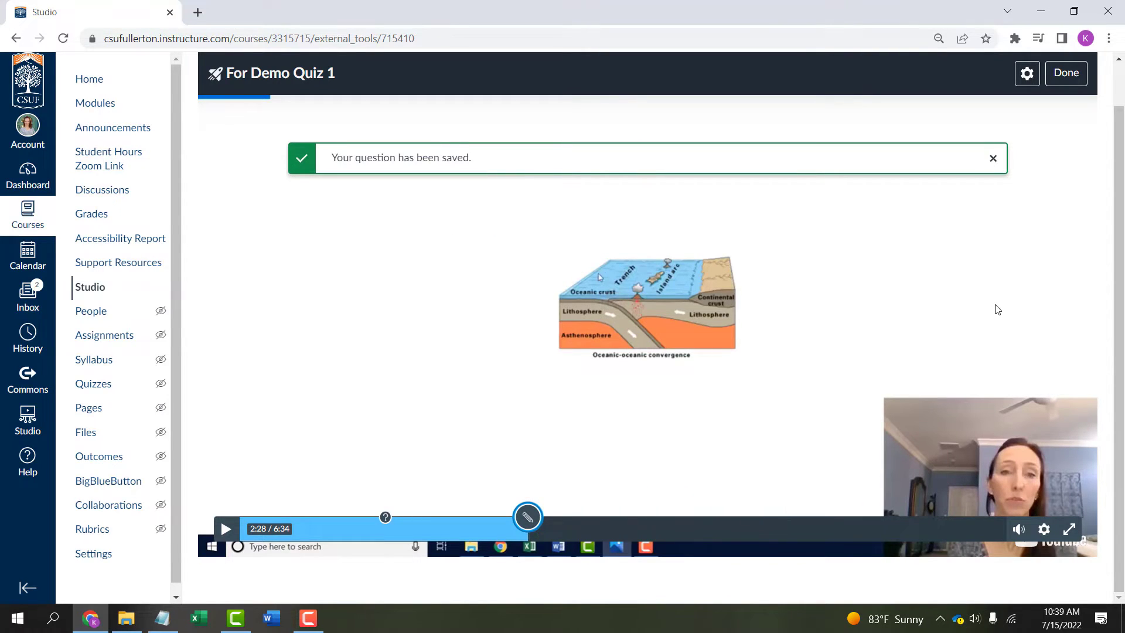
scroll(996, 311, "up", 2)
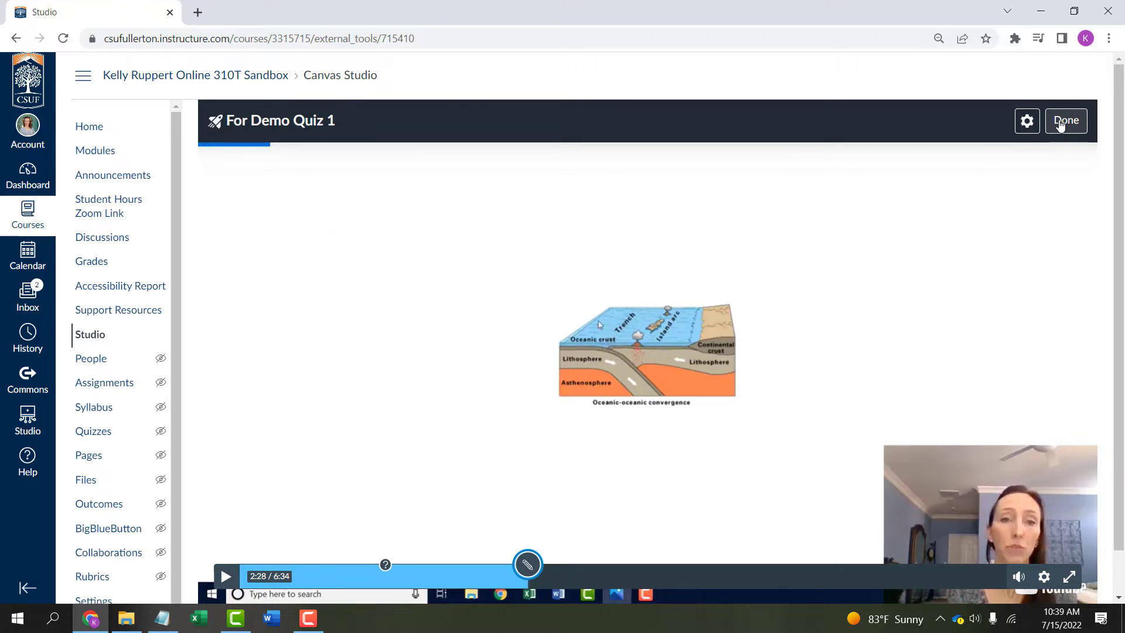
left_click(1060, 125)
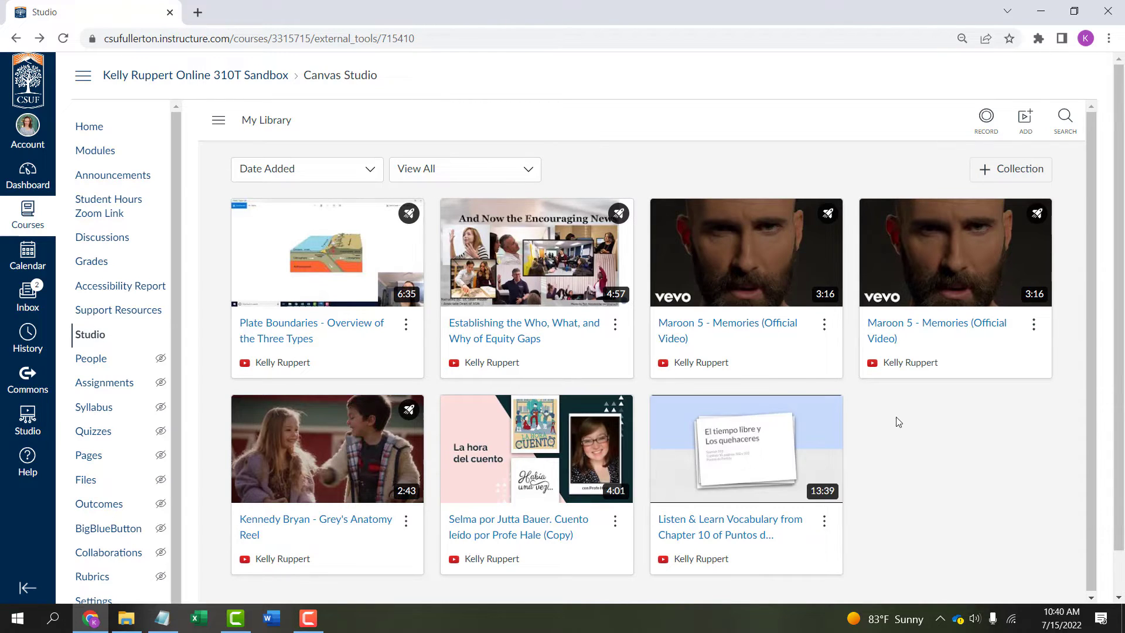
Reopen "For Demo Quiz 1" on the "Plate Boundaries - Overview of the Three Types" video to review its questions, and return to the library.
left_click(404, 326)
mouse_move(416, 201)
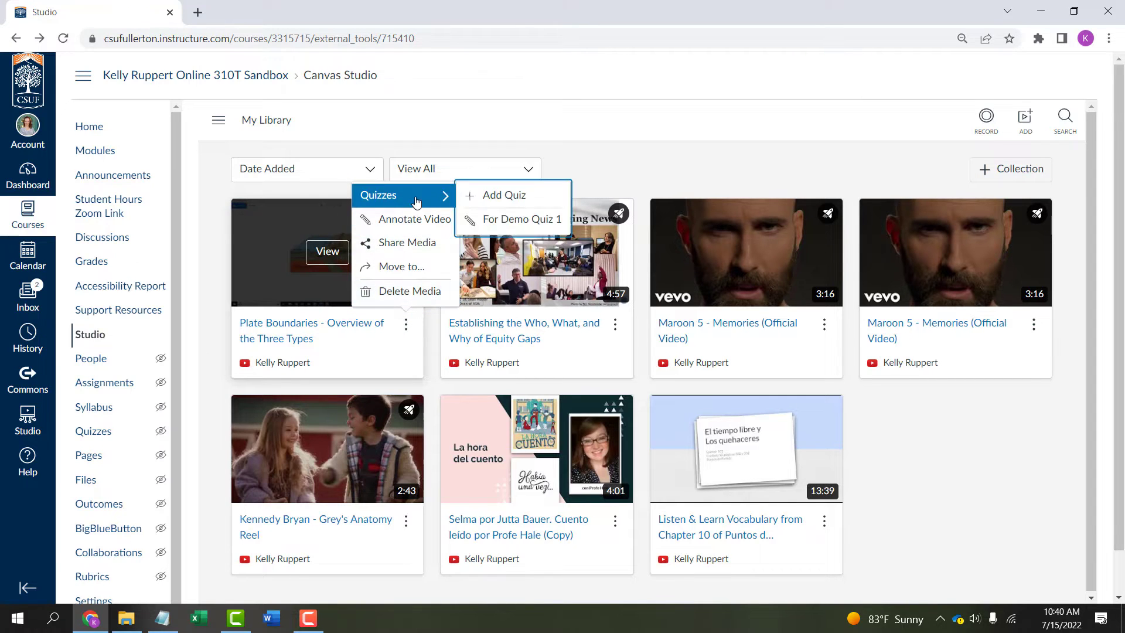
left_click(502, 223)
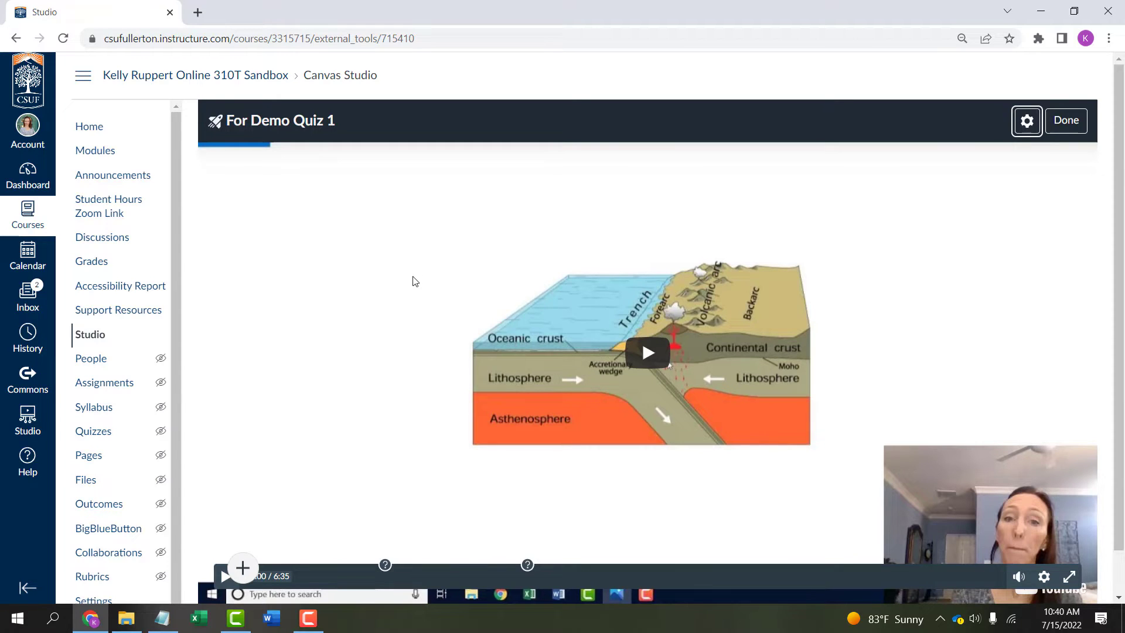
left_click(1067, 123)
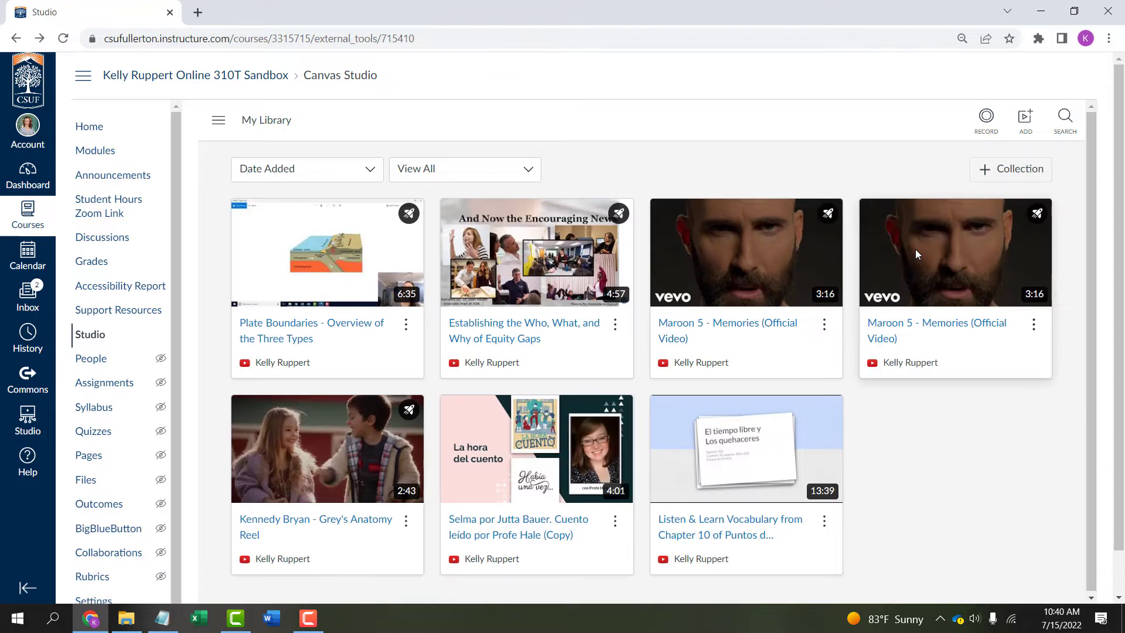
View the Studio collection of the course "Sandbox 2" to check which videos it contains.
left_click(219, 125)
scroll(234, 380, "down", 5)
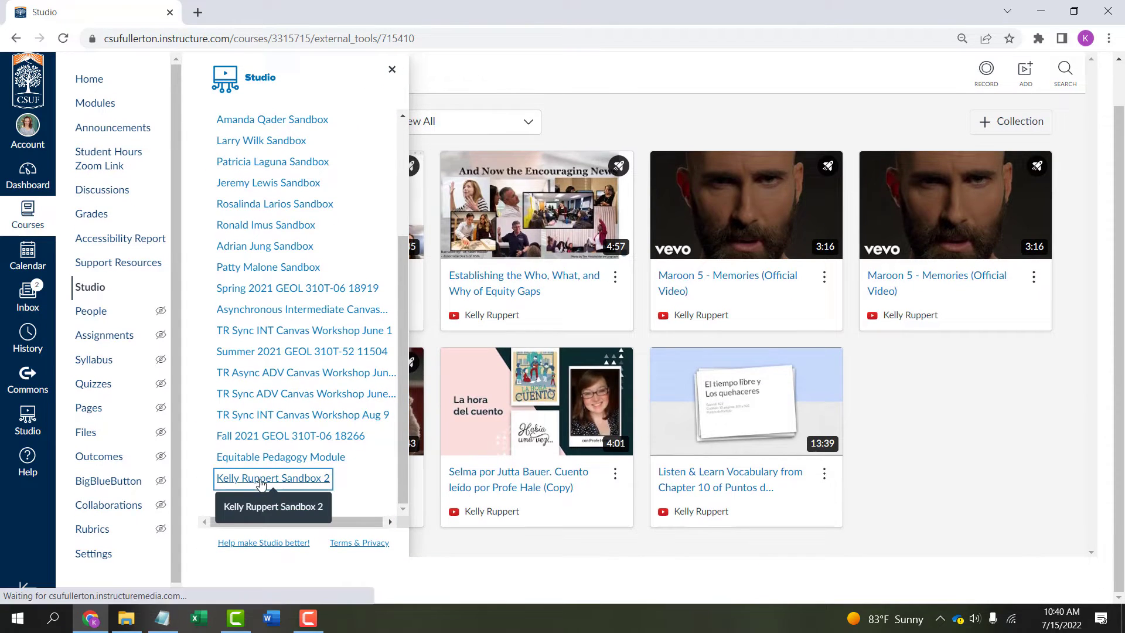
left_click(259, 479)
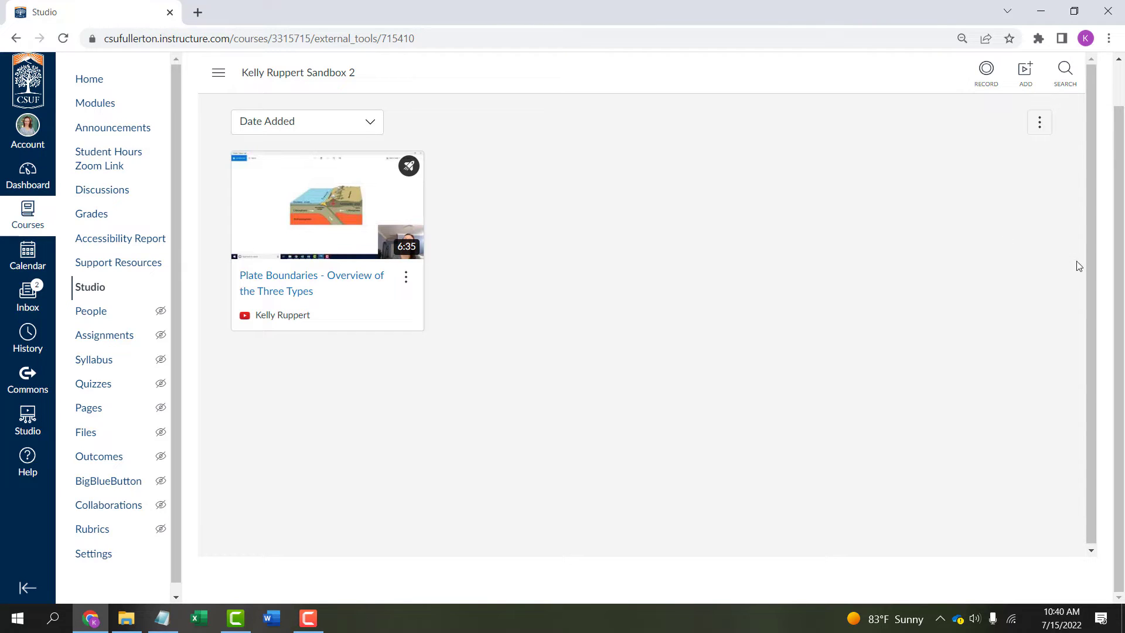
scroll(1040, 255, "up", 1)
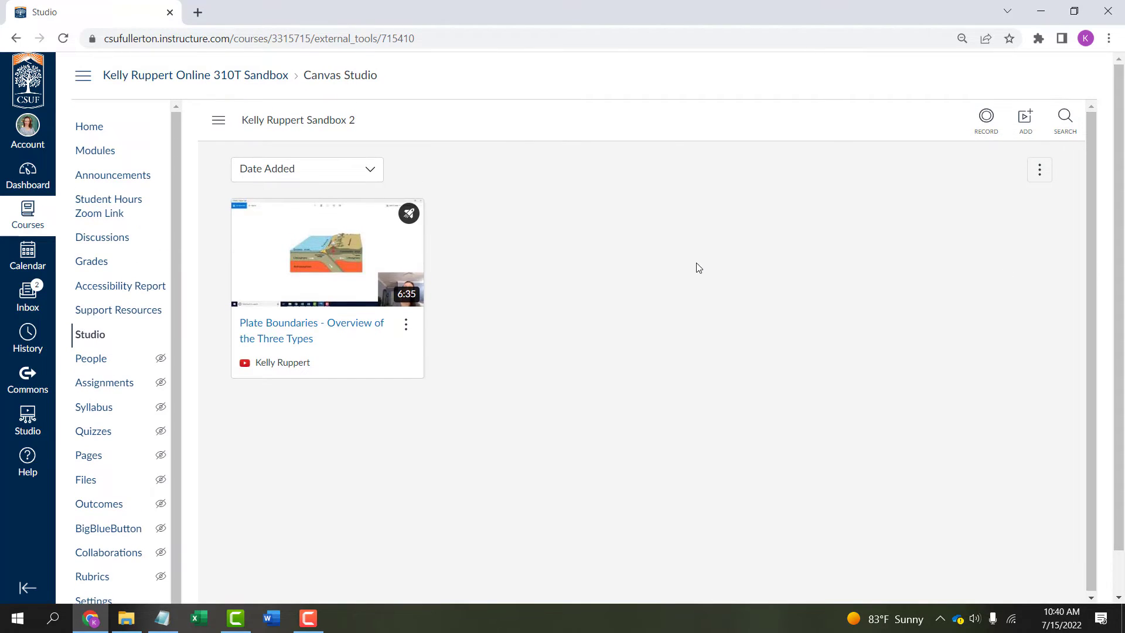
Create a new page in the course titled "AAA Canvas Studio Quiz Demo Page".
left_click(91, 129)
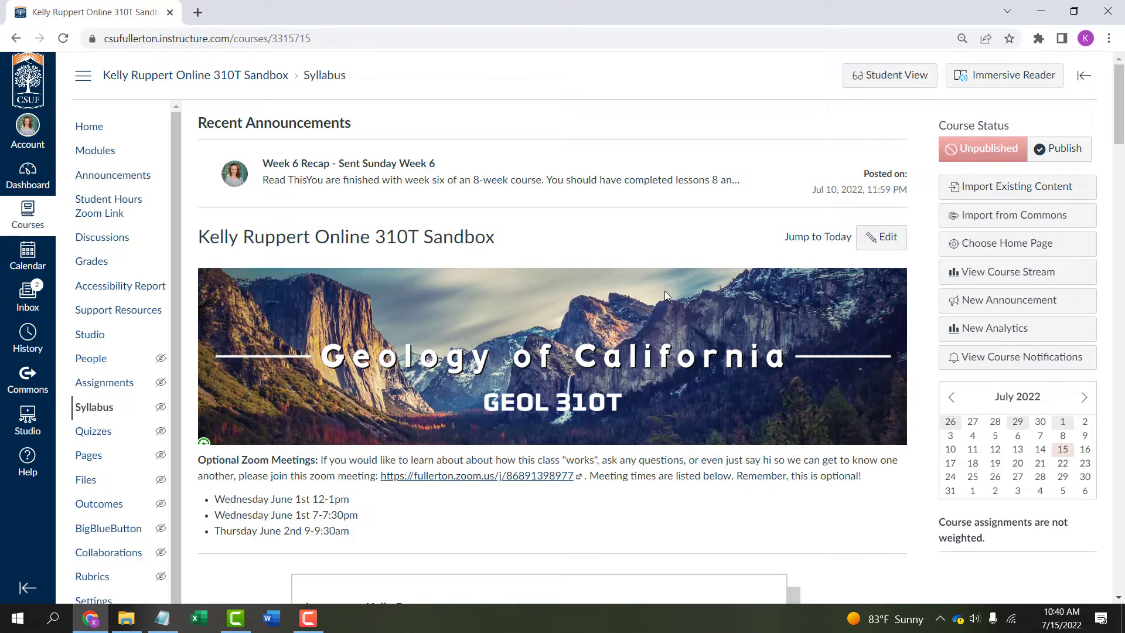
left_click(87, 458)
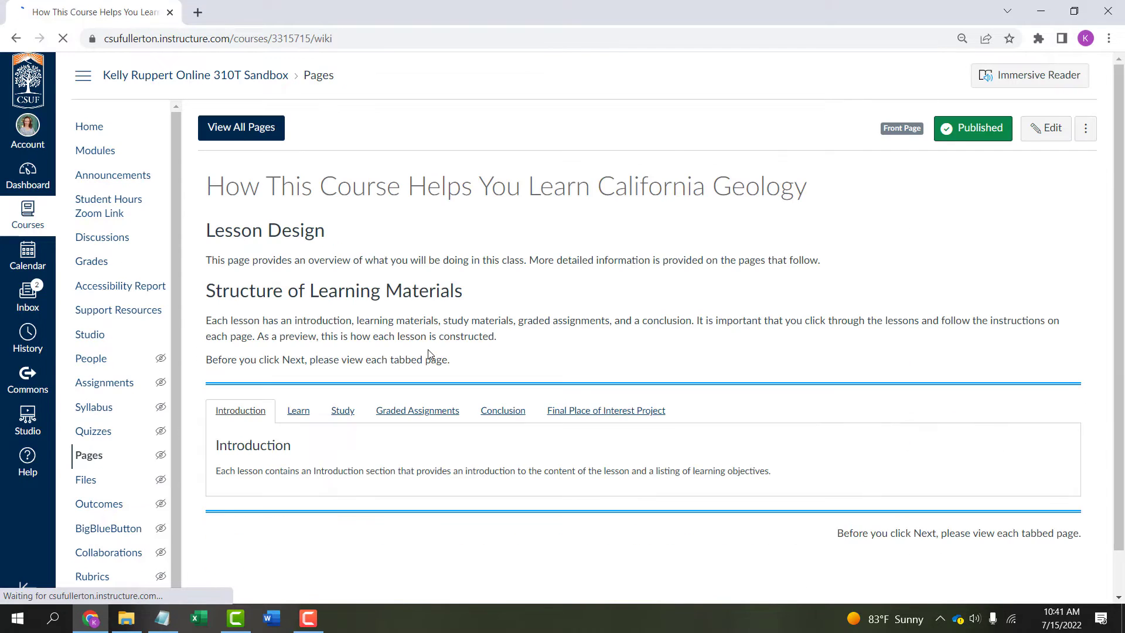
left_click(239, 134)
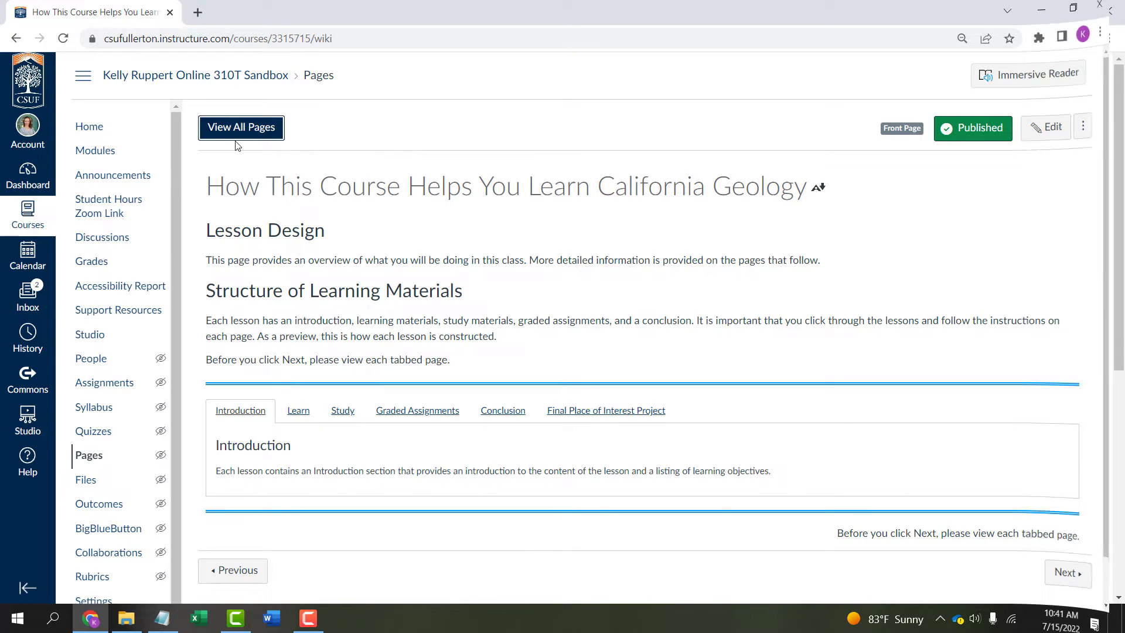
left_click(253, 143)
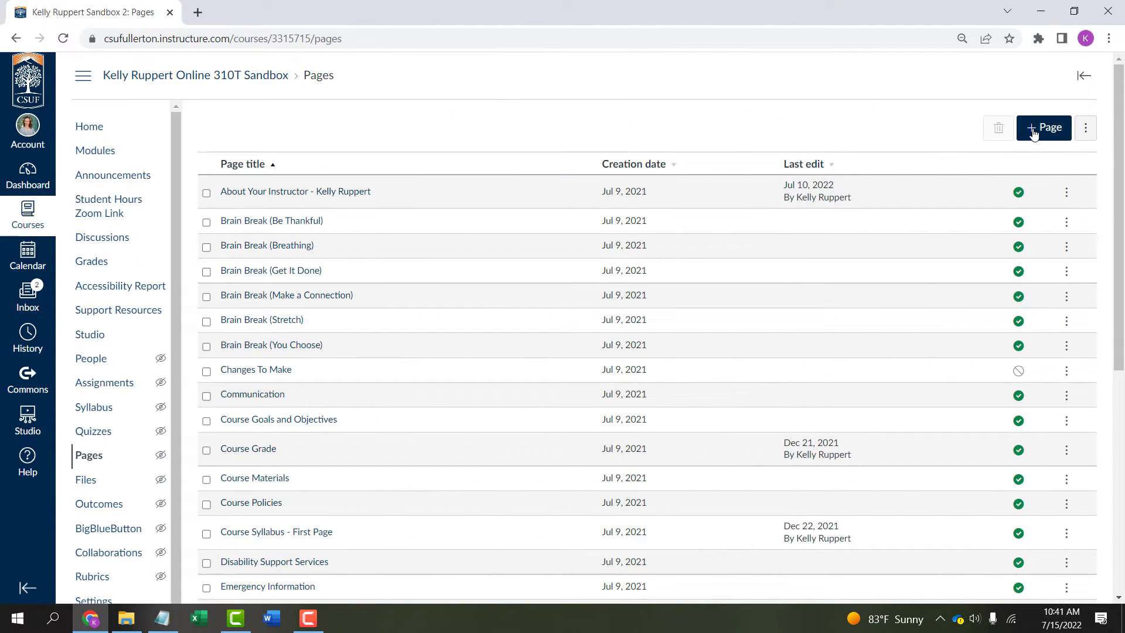
left_click(1032, 134)
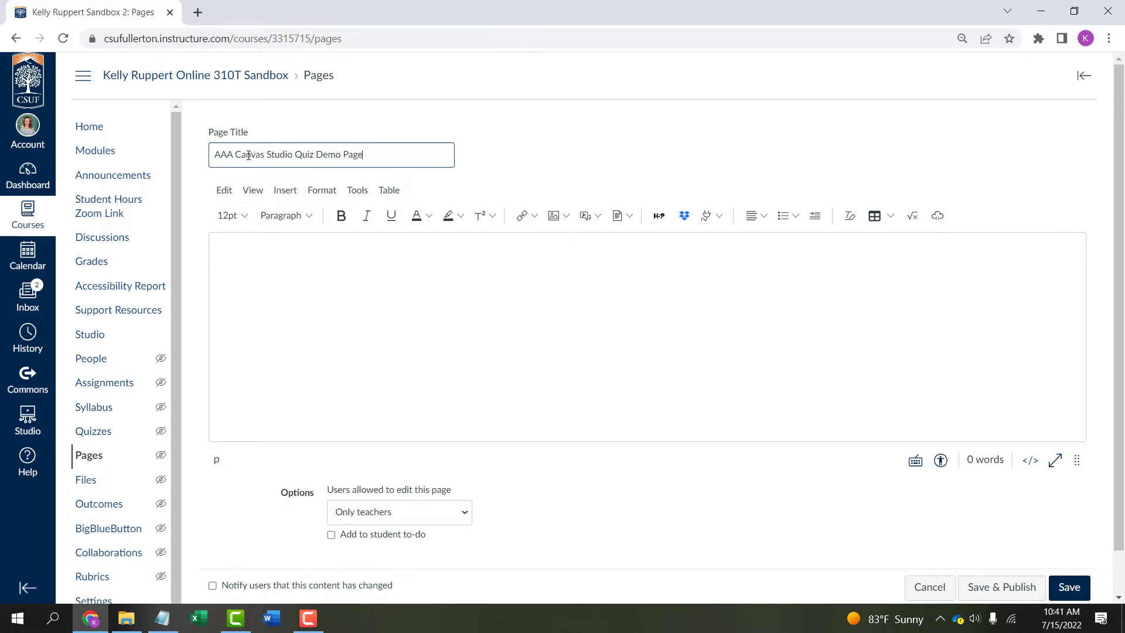
Launch the Canvas Studio external tool for the page body from the editor's list of all apps.
left_click(359, 334)
scroll(598, 336, "down", 1)
scroll(613, 333, "down", 1)
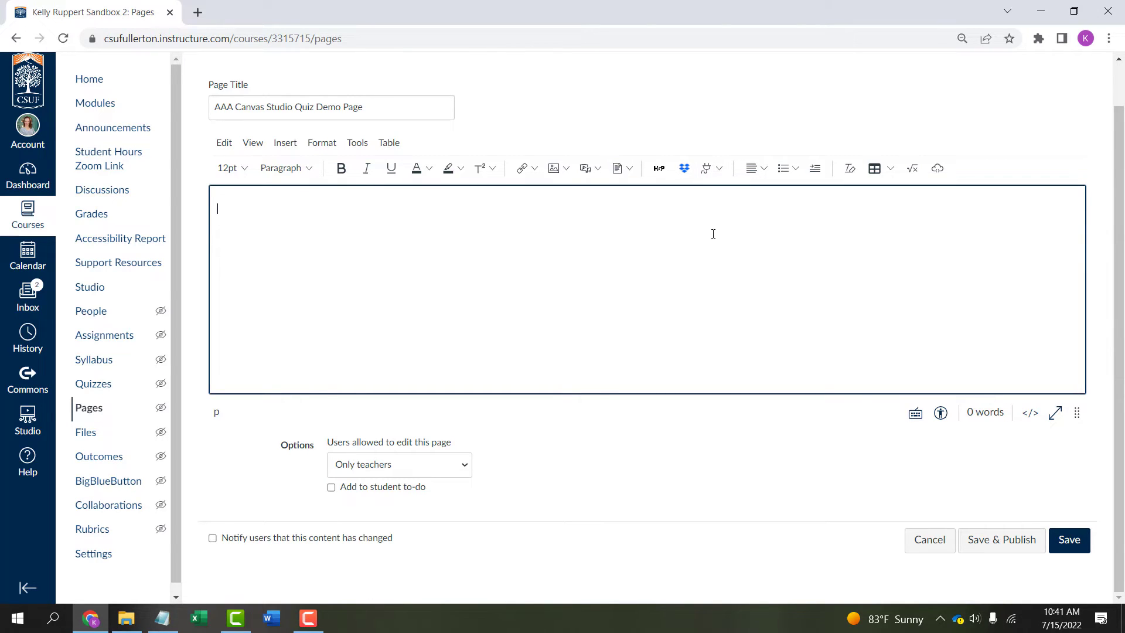
key("ctrl+plus")
key("ctrl+plus")
key("ctrl+plus")
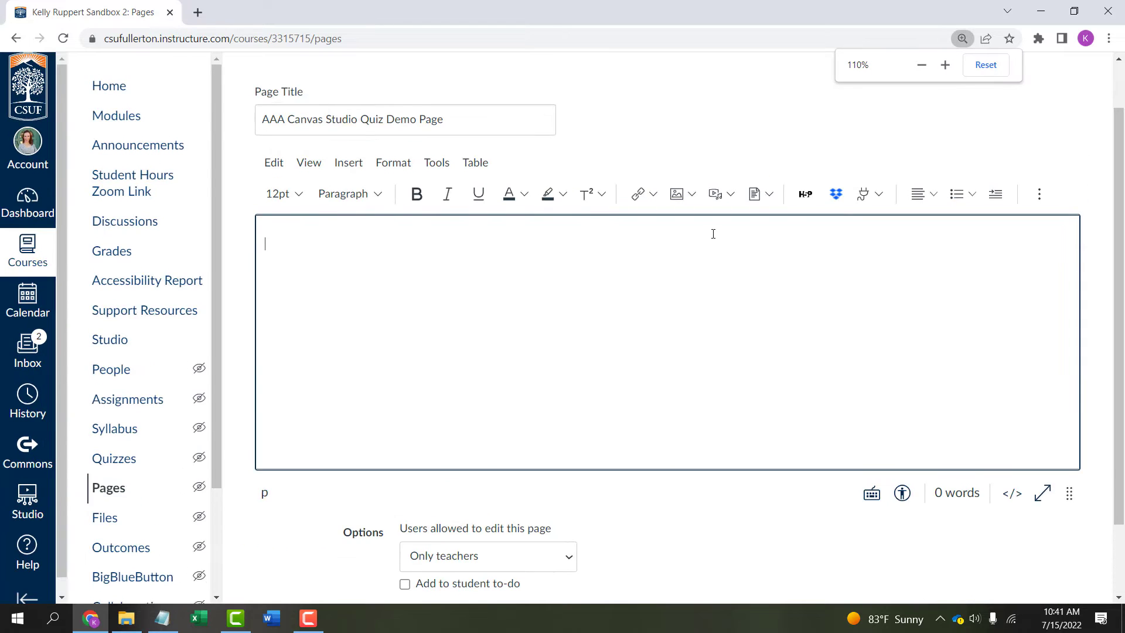
key("ctrl+plus")
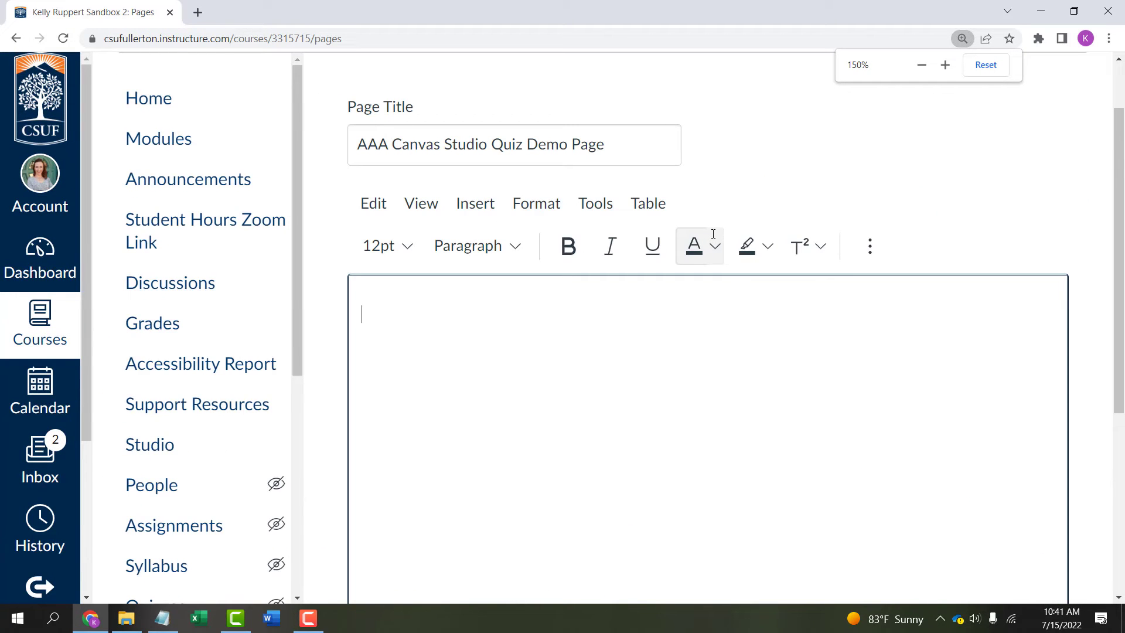
left_click(869, 256)
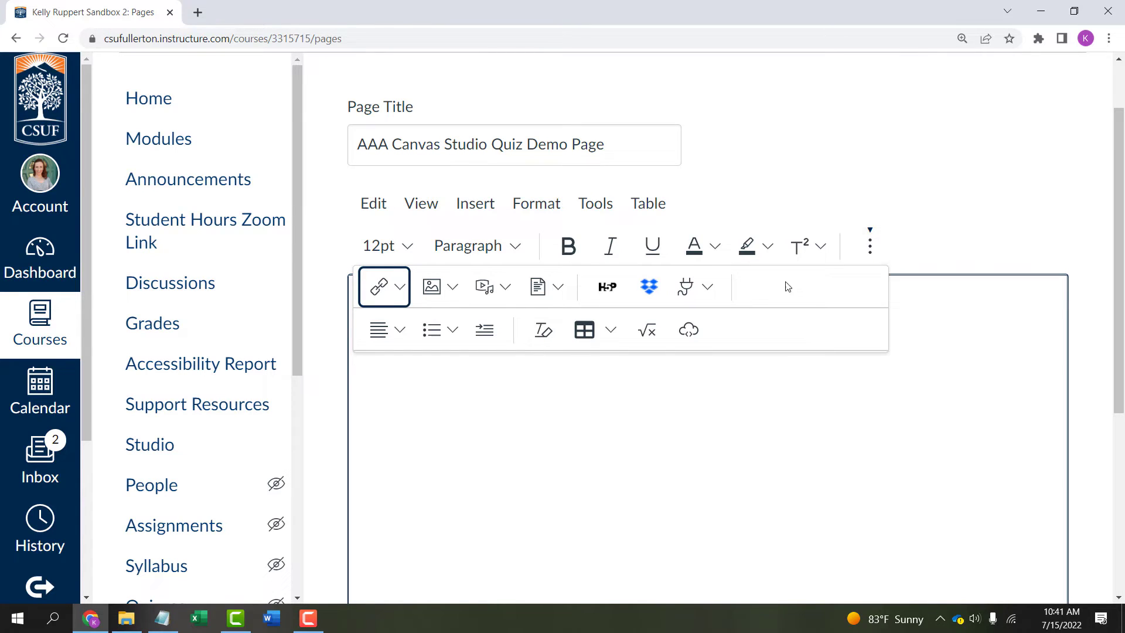
left_click(707, 288)
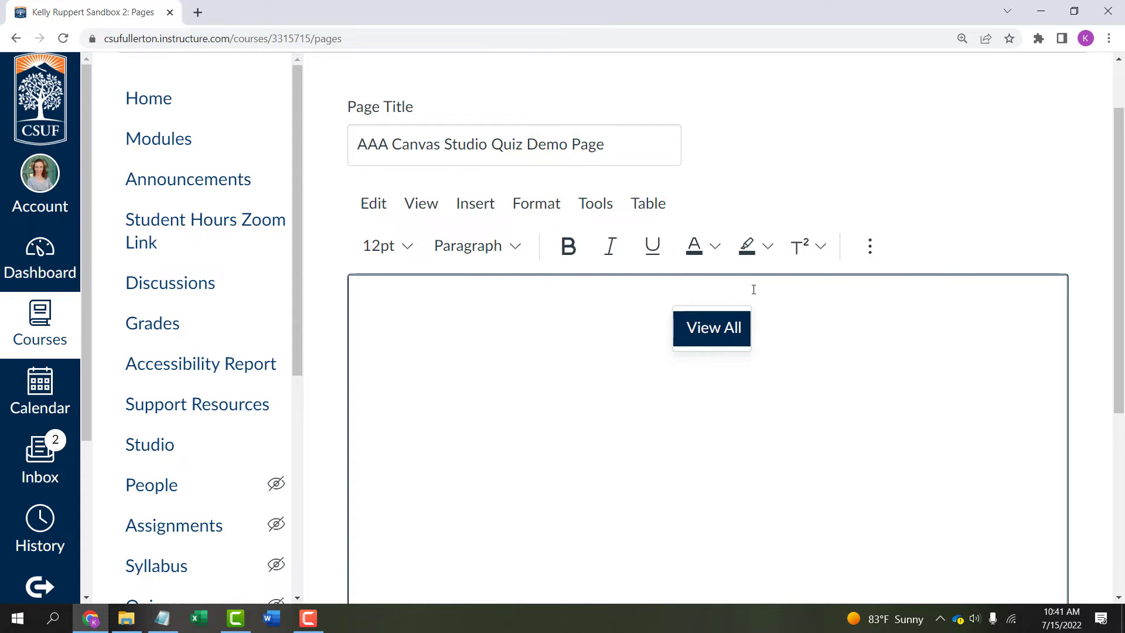
left_click(703, 334)
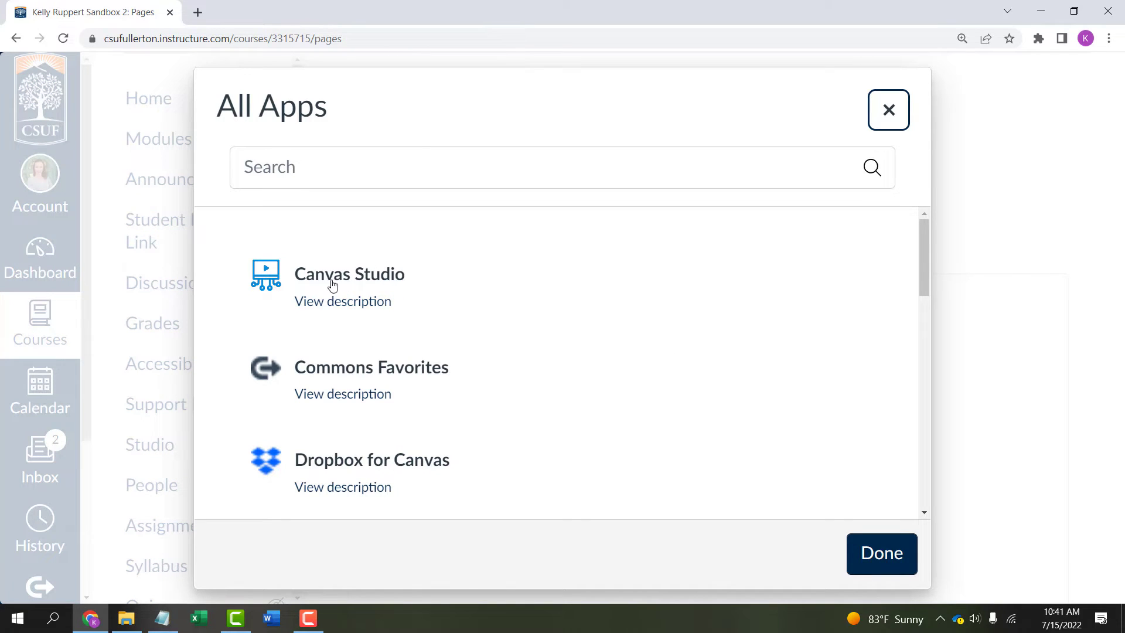
left_click_drag(923, 275, 914, 251)
left_click(333, 274)
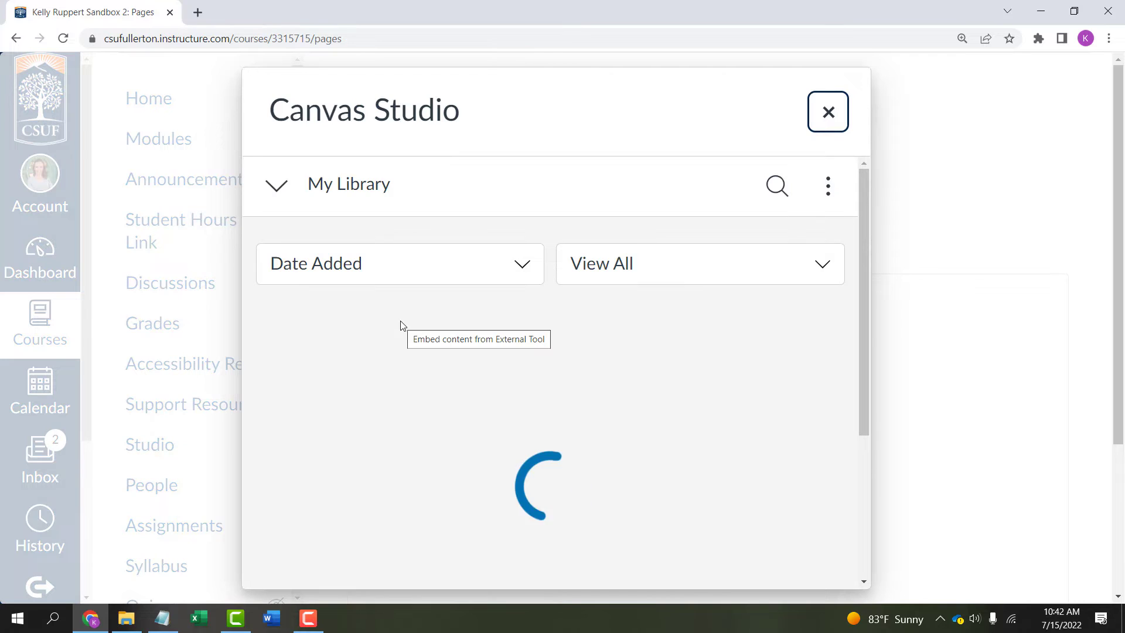
Select the "Plate Boundaries - Overview of the Three Types" video and embed it as a video quiz using "For Demo Quiz 1".
mouse_move(540, 431)
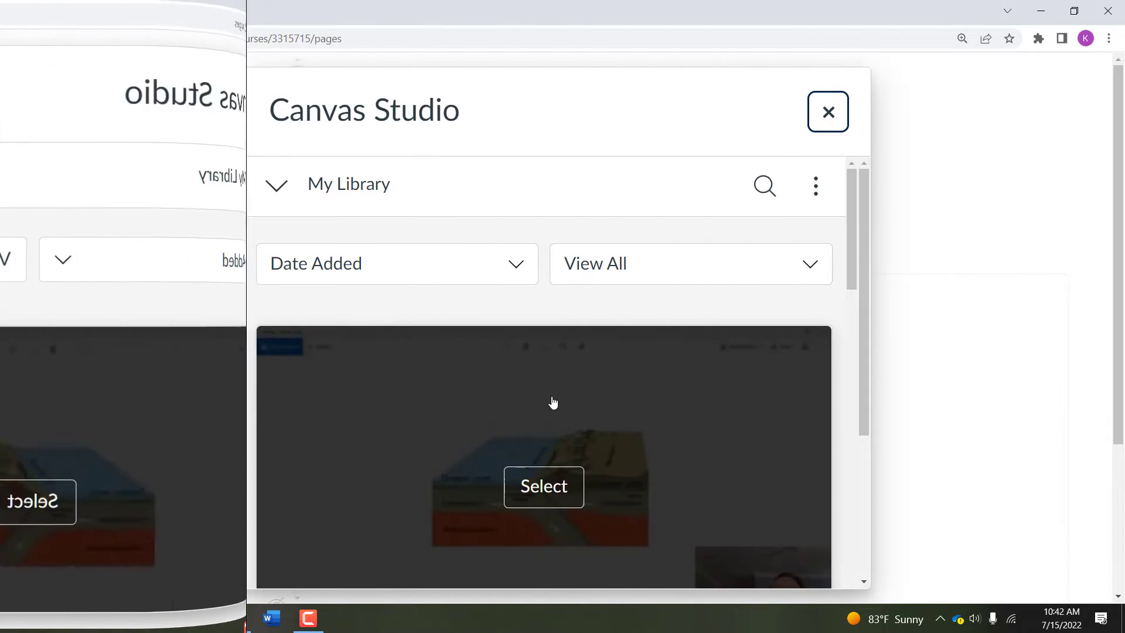
left_click(538, 490)
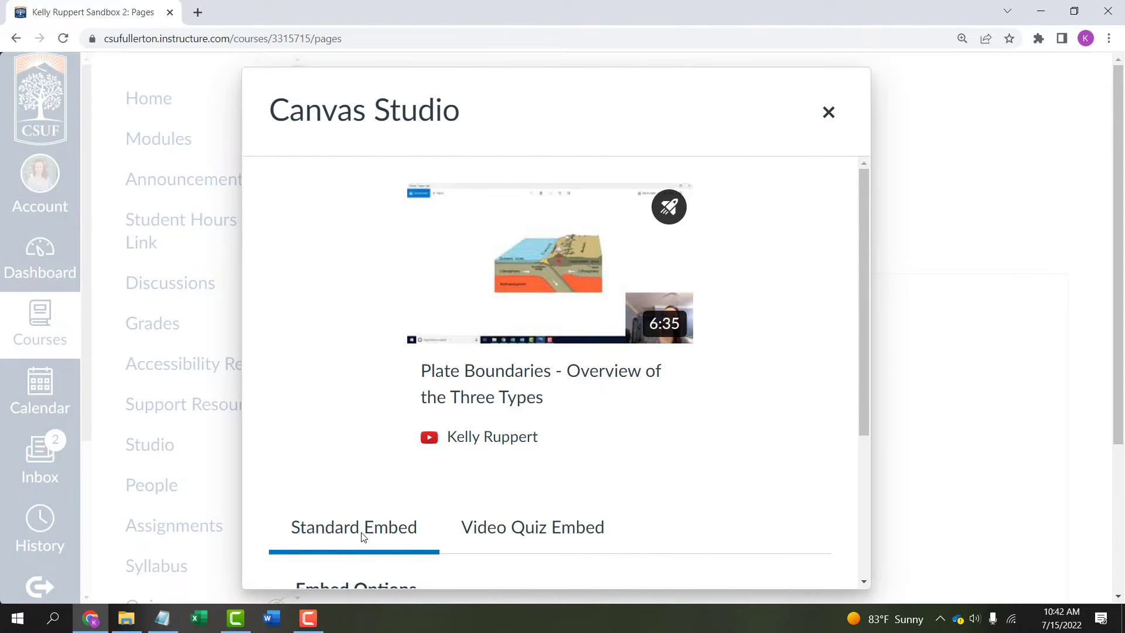
mouse_move(866, 315)
left_mouse_down()
mouse_move(875, 407)
mouse_move(869, 315)
left_mouse_up()
left_click(503, 532)
left_click_drag(866, 318, 870, 439)
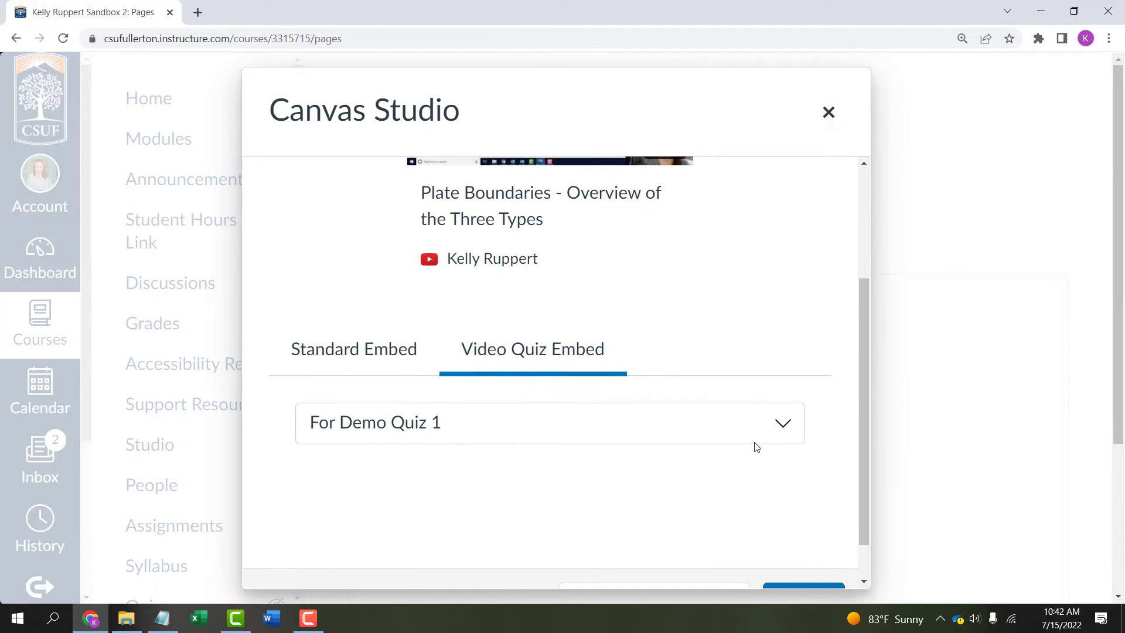
left_click(784, 430)
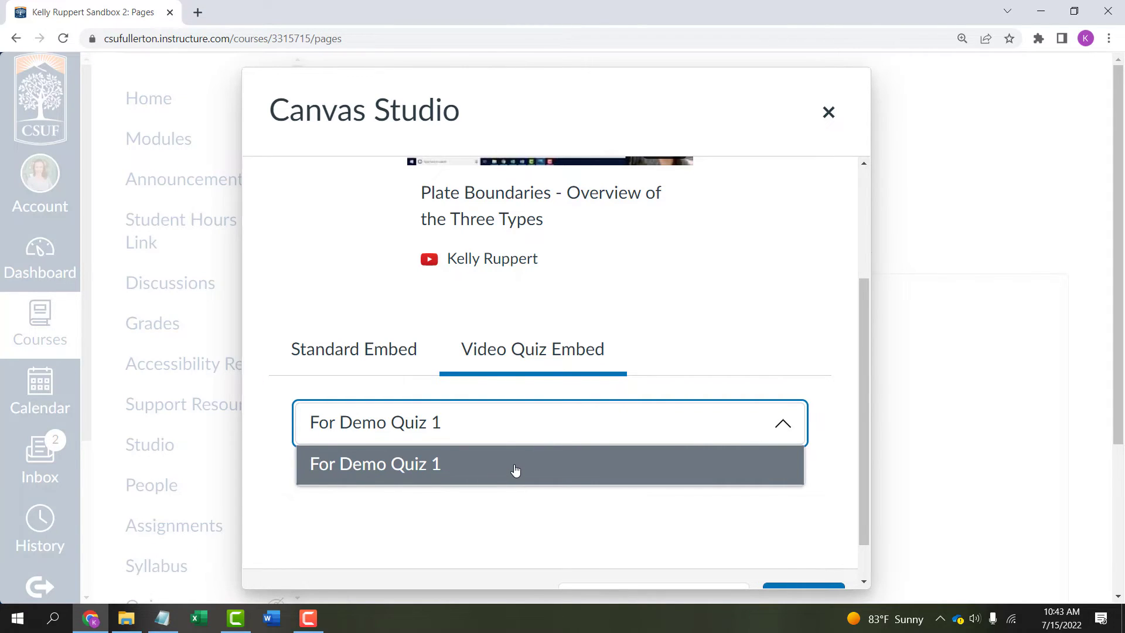
left_click(399, 473)
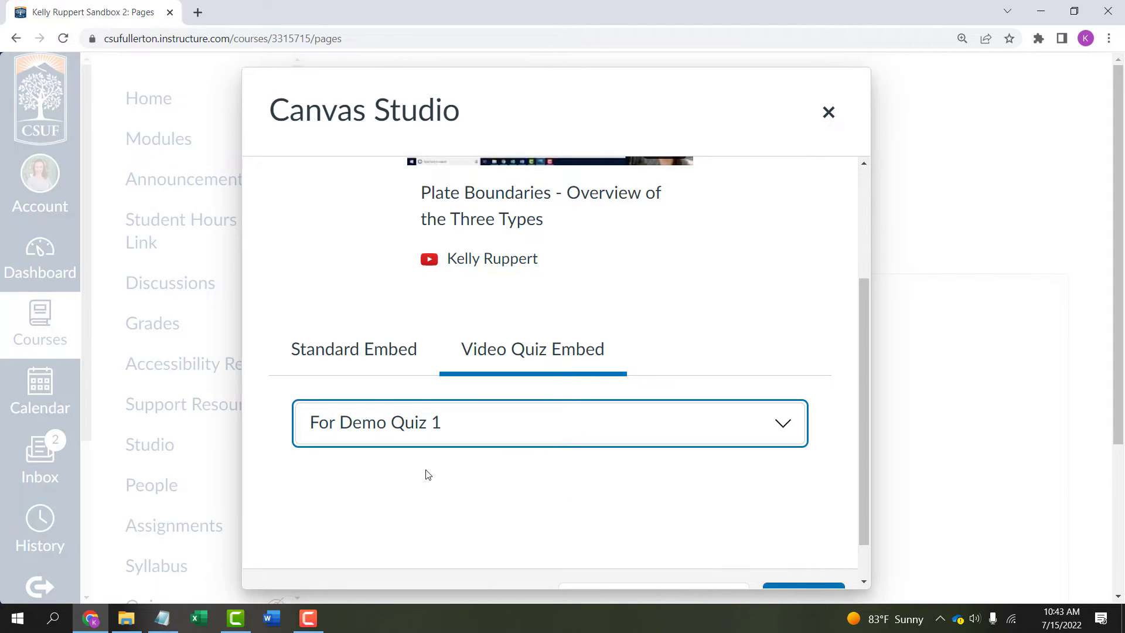
left_click_drag(864, 423, 864, 463)
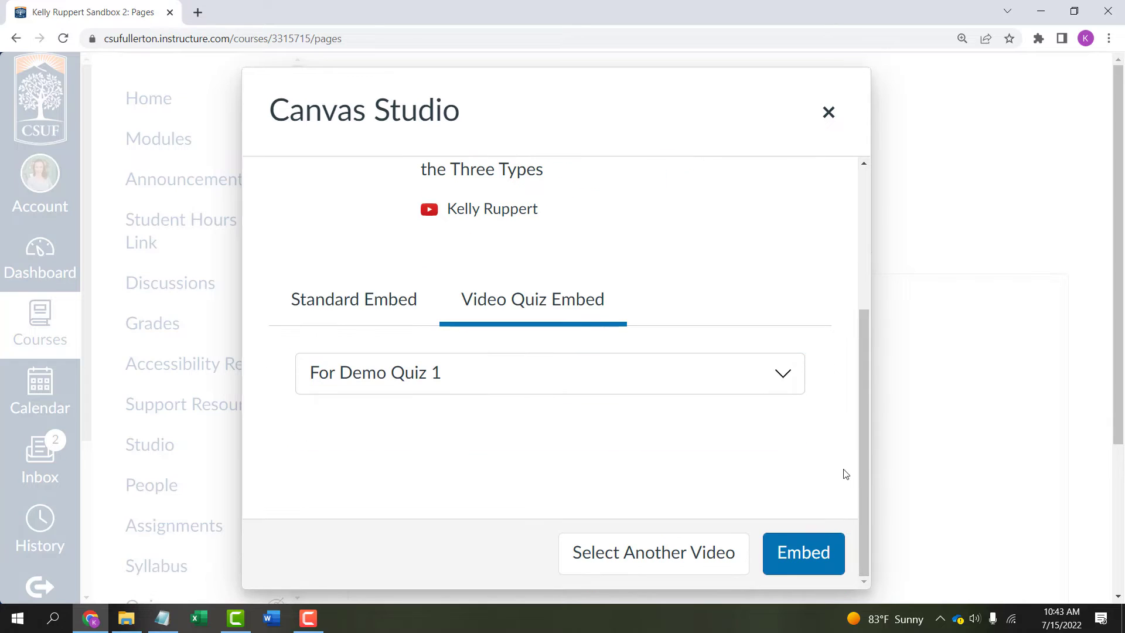
left_click(809, 554)
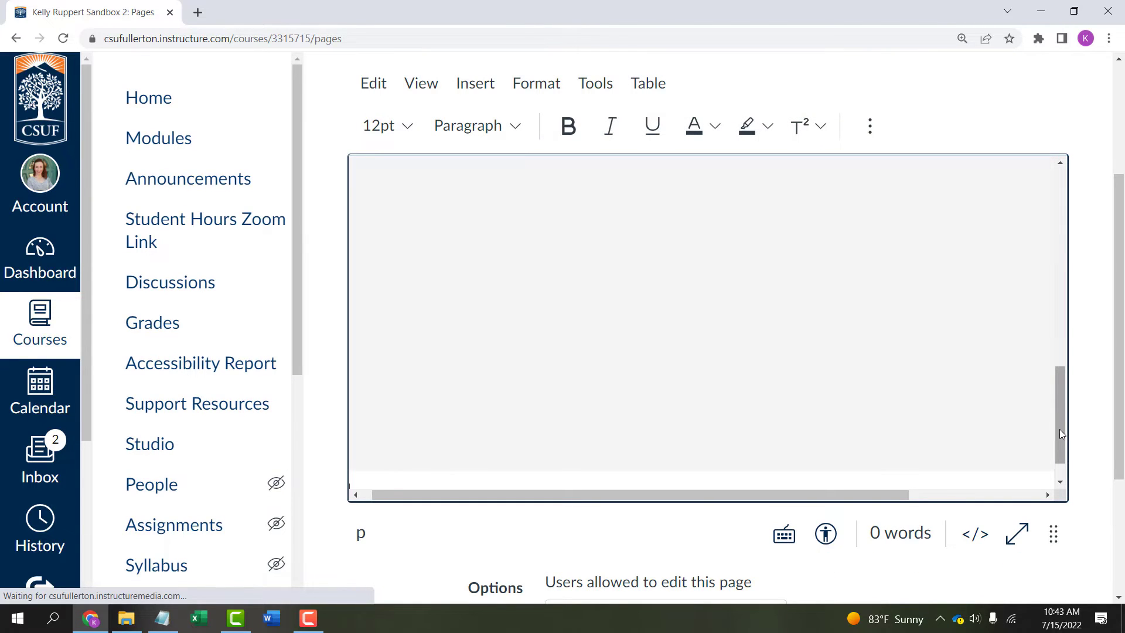
Check the embedded quiz in the page body, and save and publish the page.
left_click_drag(1059, 429, 1079, 176)
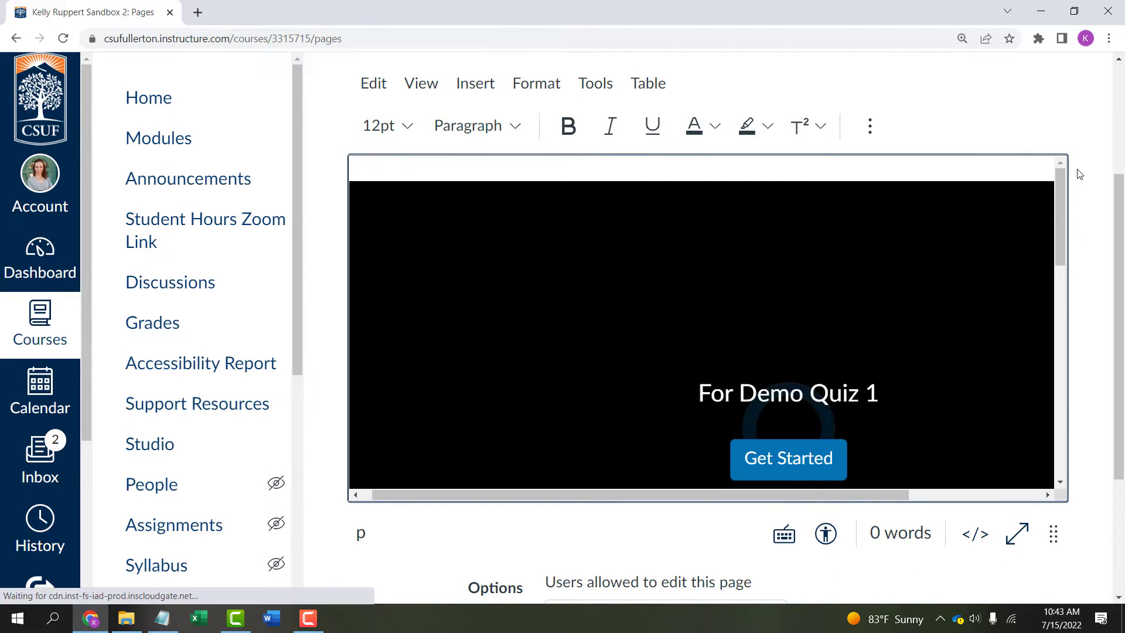
key("ctrl+minus")
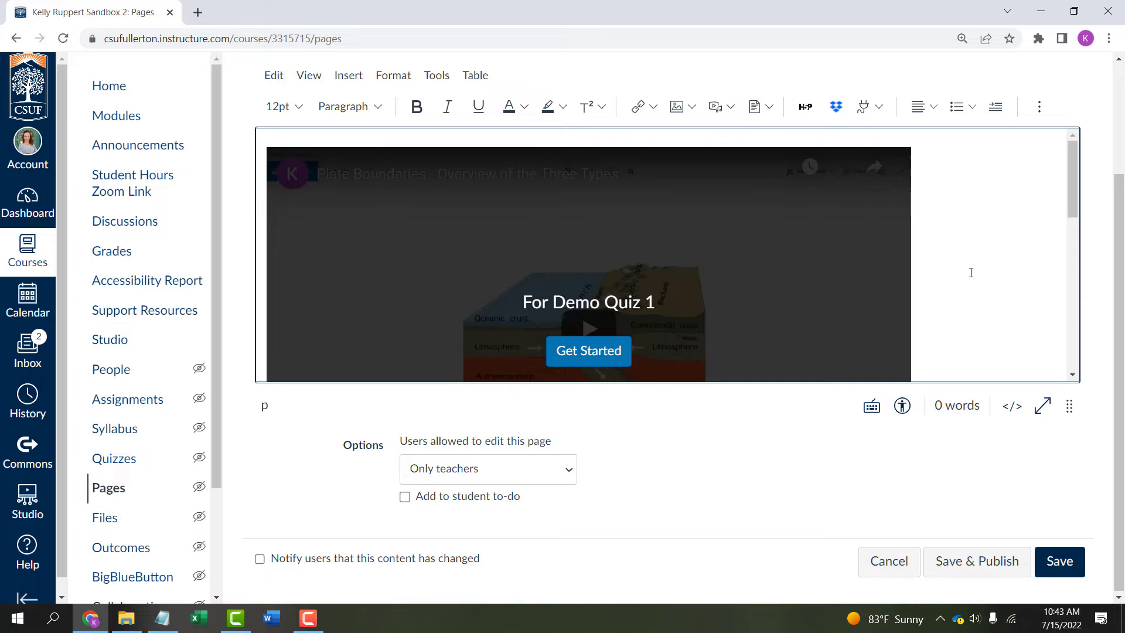
left_click(960, 562)
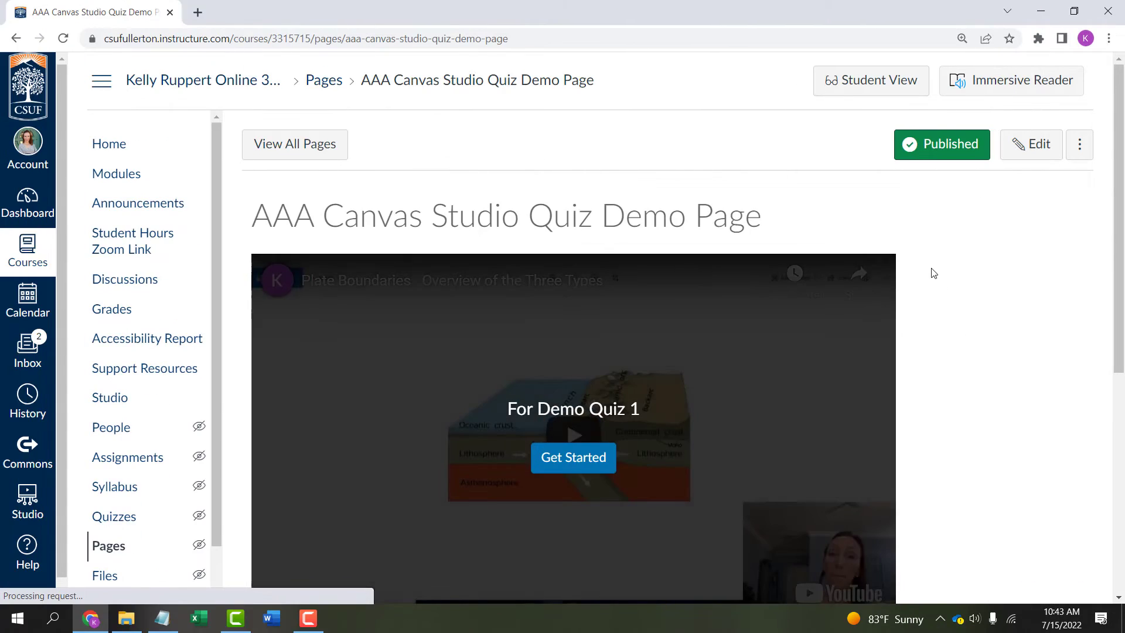
Switch the published page to Student View and start "For Demo Quiz 1".
left_click(854, 81)
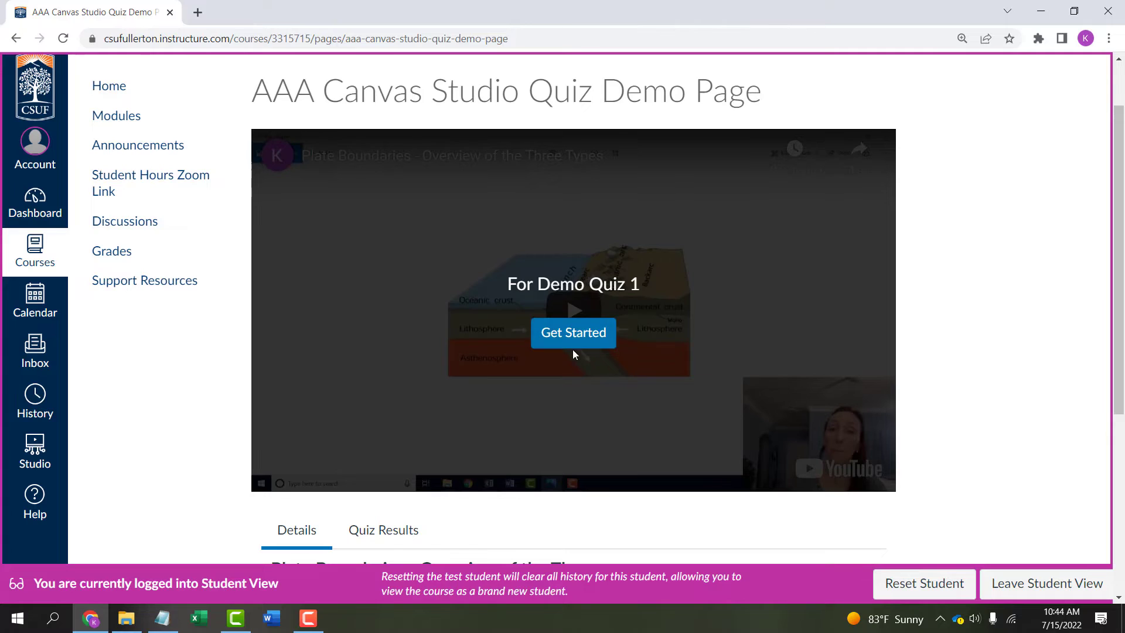
left_click(568, 335)
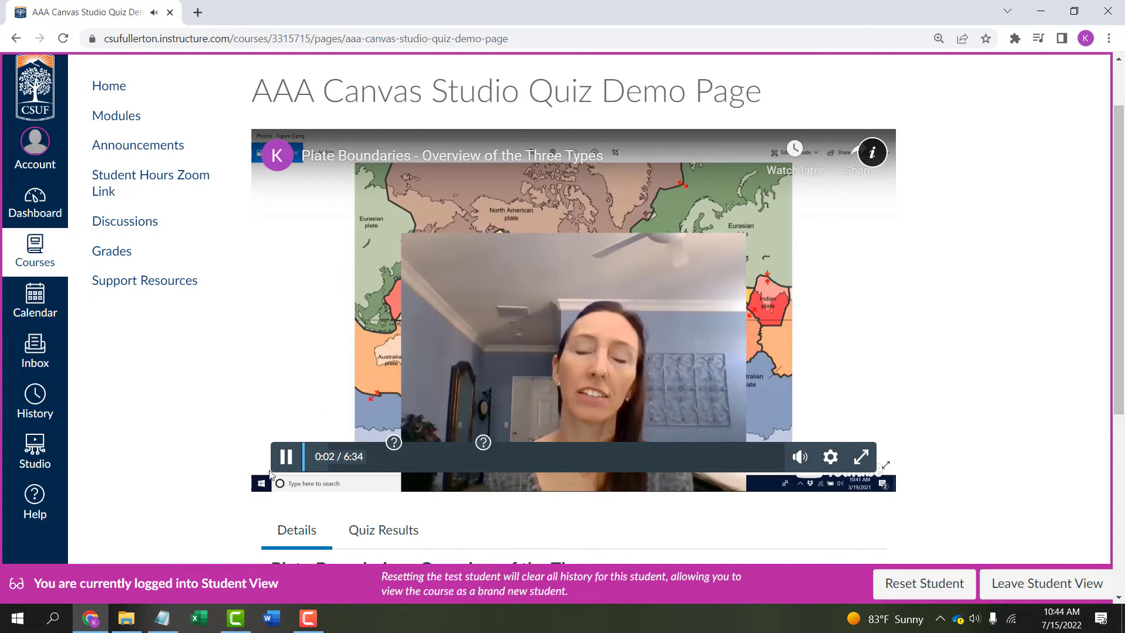
Skip the quiz video ahead to about 1:06, resume playback and answer question 1 with False.
left_click(285, 457)
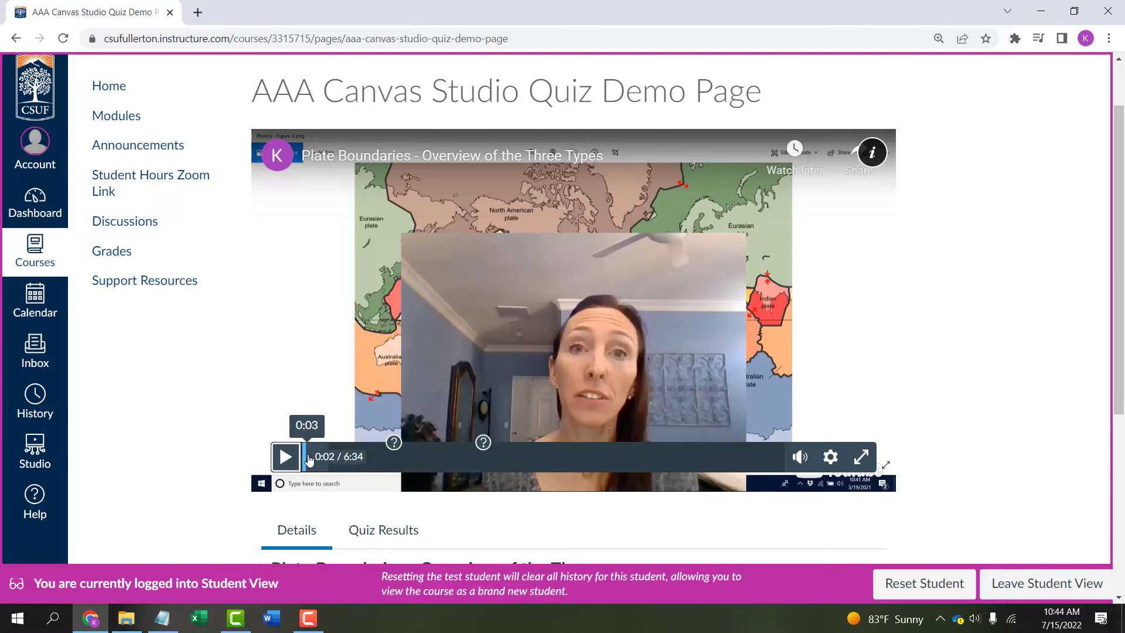
left_click(369, 457)
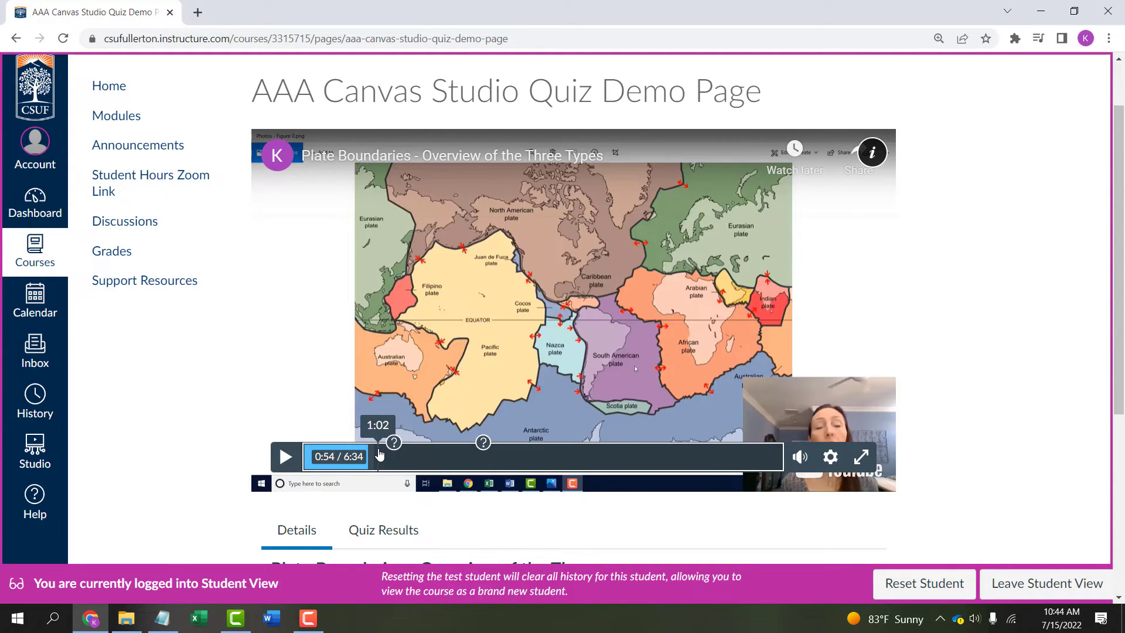
left_click(380, 456)
left_click(383, 456)
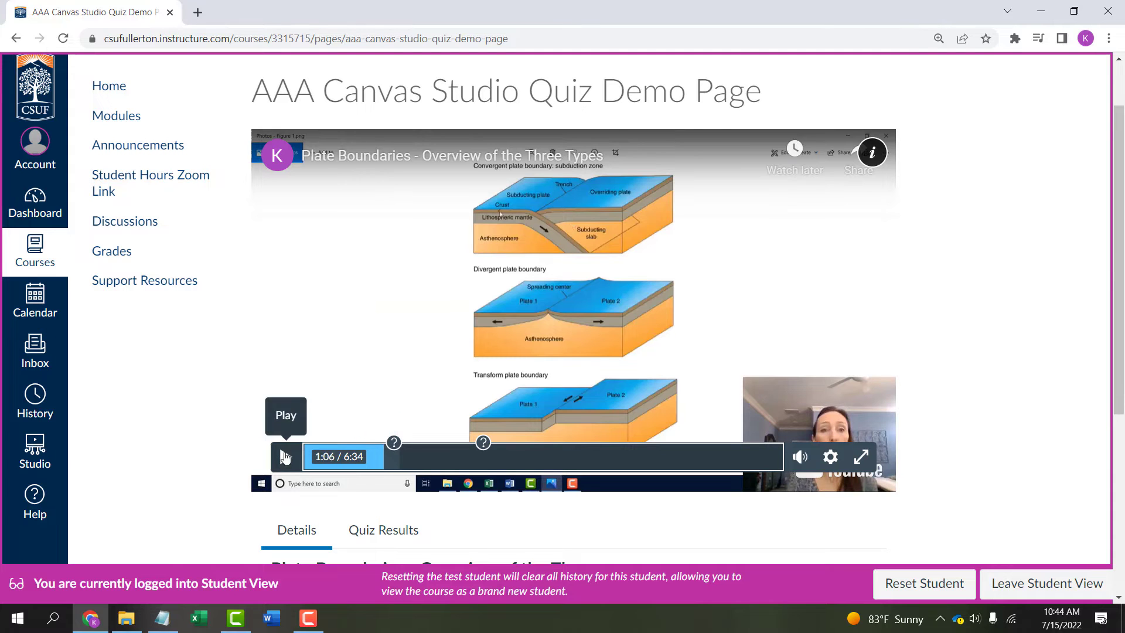
left_click(286, 456)
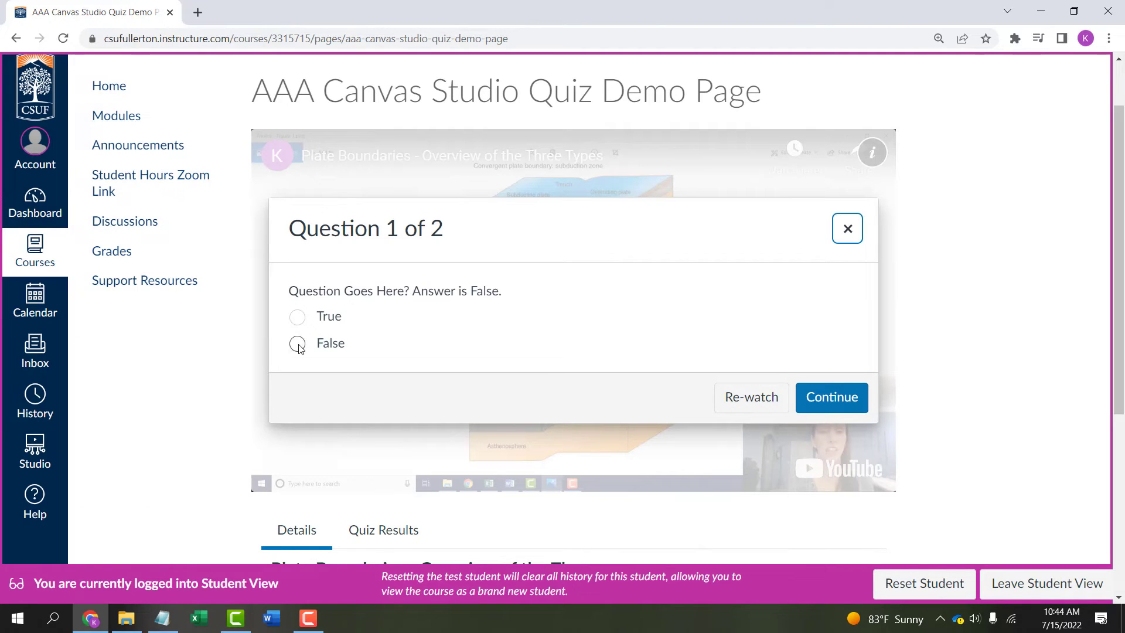
left_click(297, 345)
left_click(822, 403)
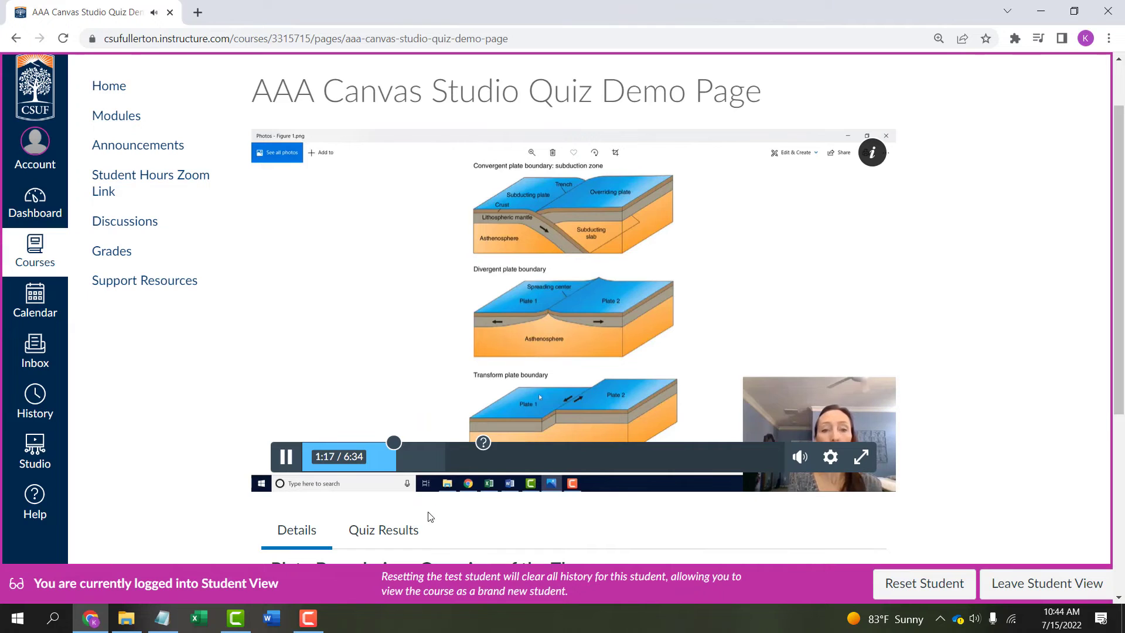
Skip the video to just before the second question marker, answer question 2 with Answer A and continue playback.
left_click(286, 456)
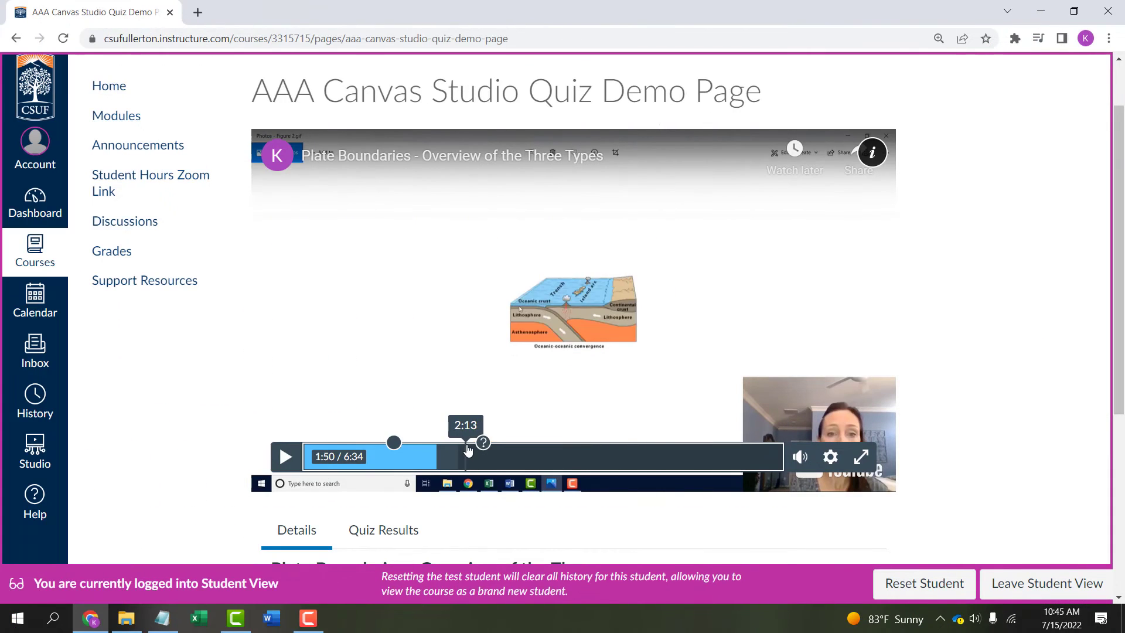
left_click(472, 457)
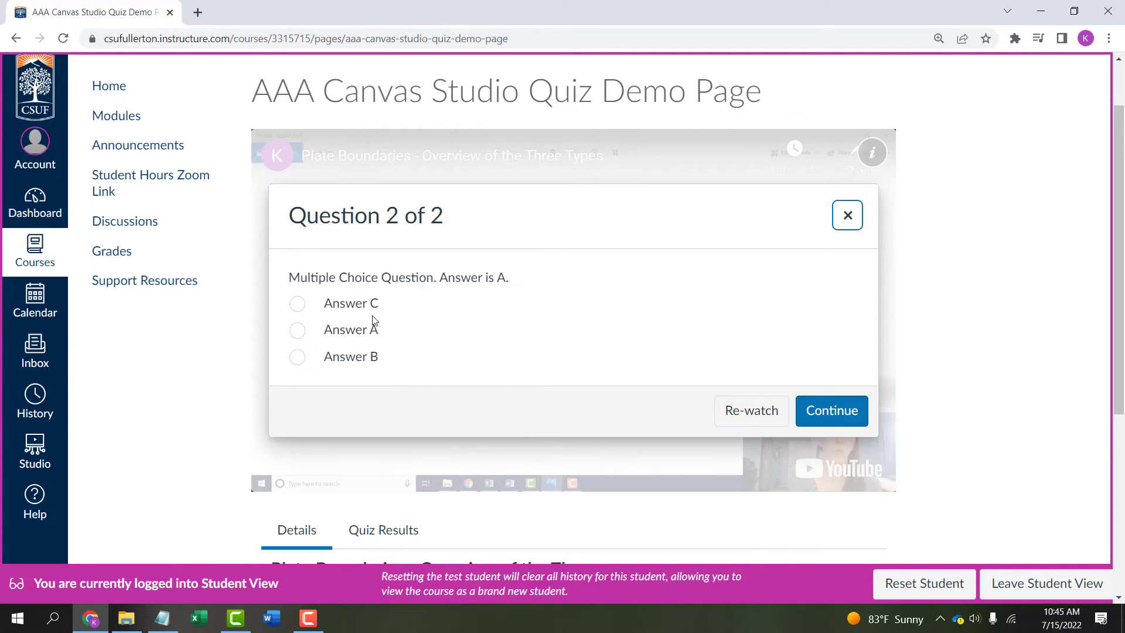
left_click(297, 329)
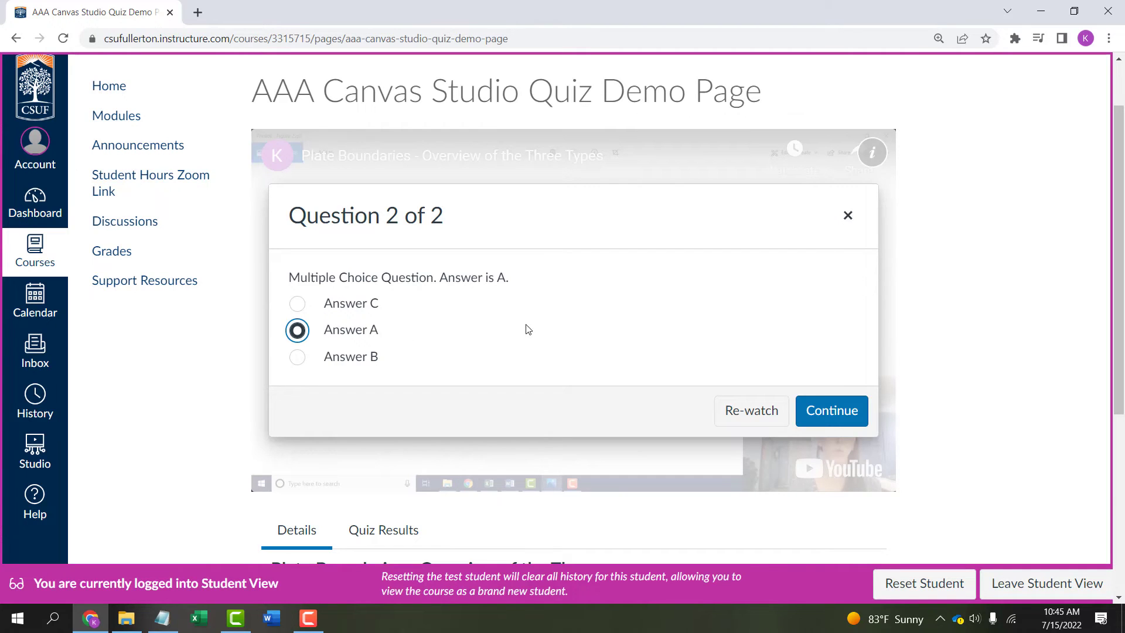
left_click(831, 410)
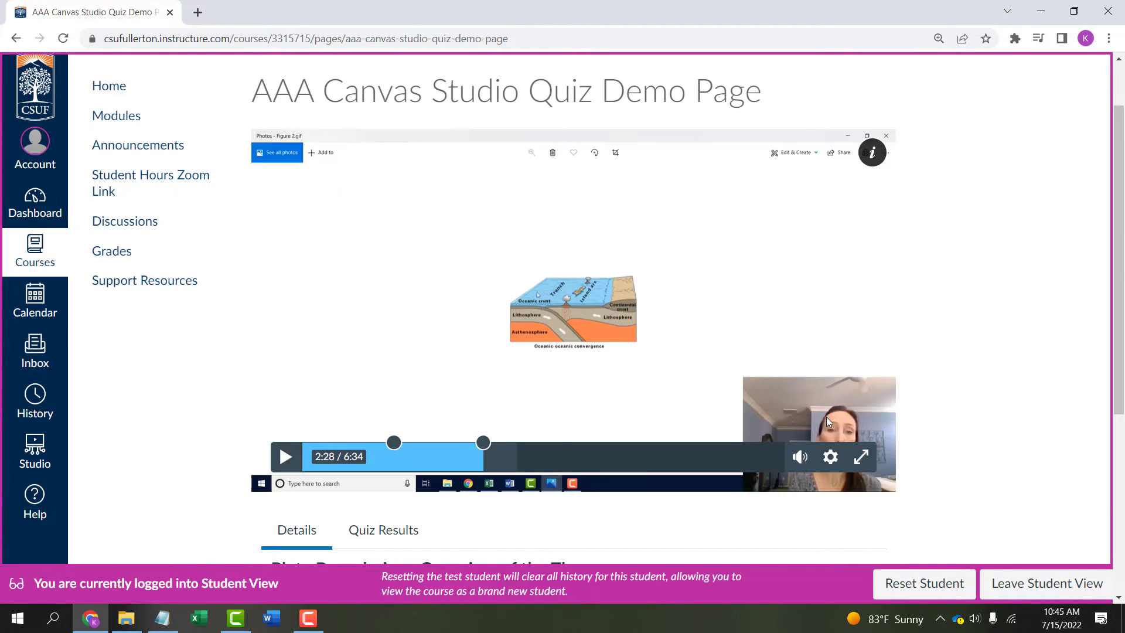
left_click(286, 458)
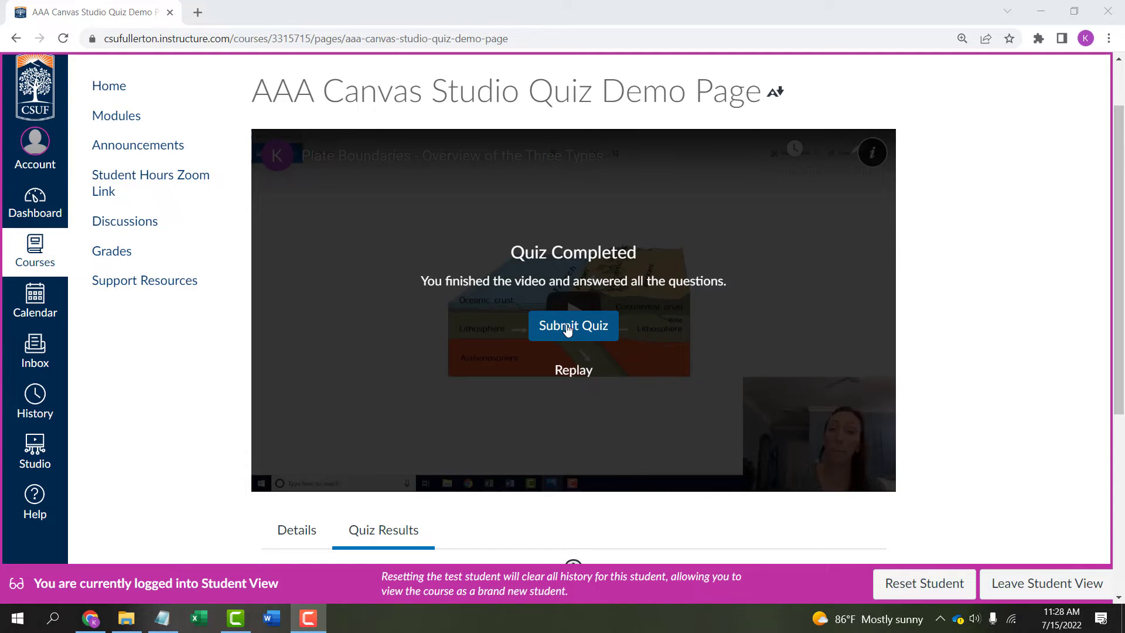
Submit the completed quiz and review the results and the marked answers to both questions.
left_click(567, 329)
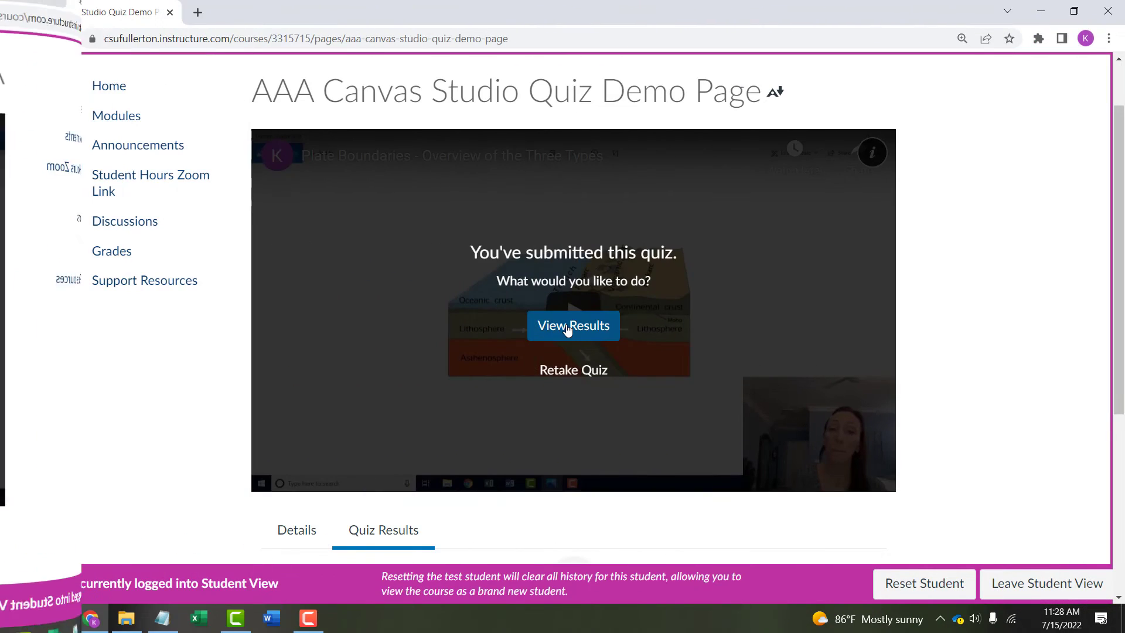
left_click(577, 324)
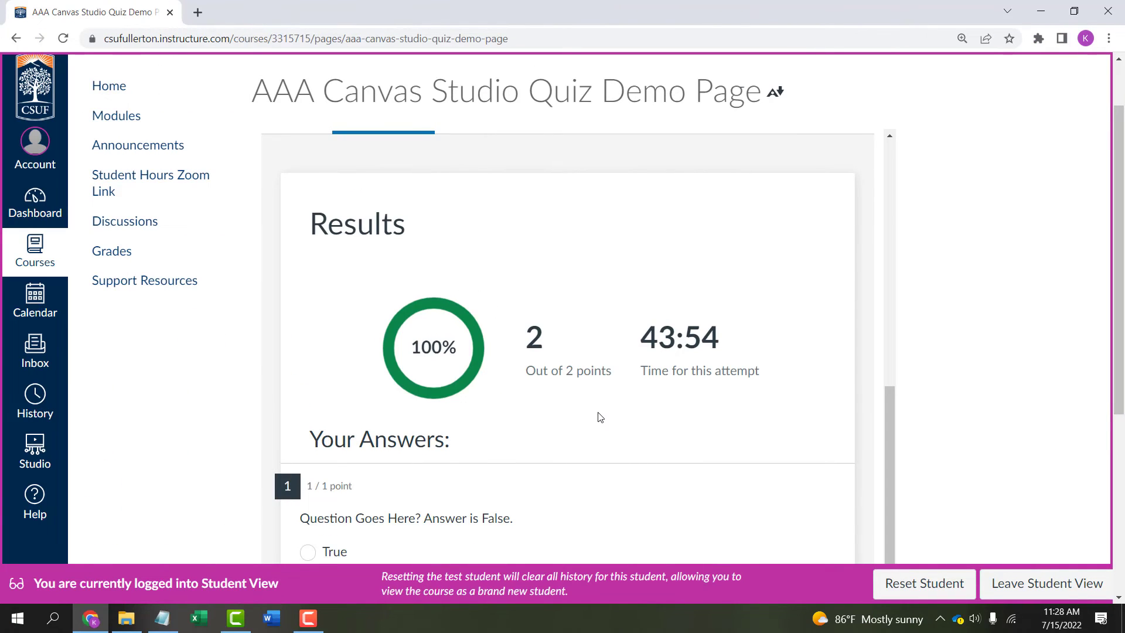
scroll(601, 417, "down", 6)
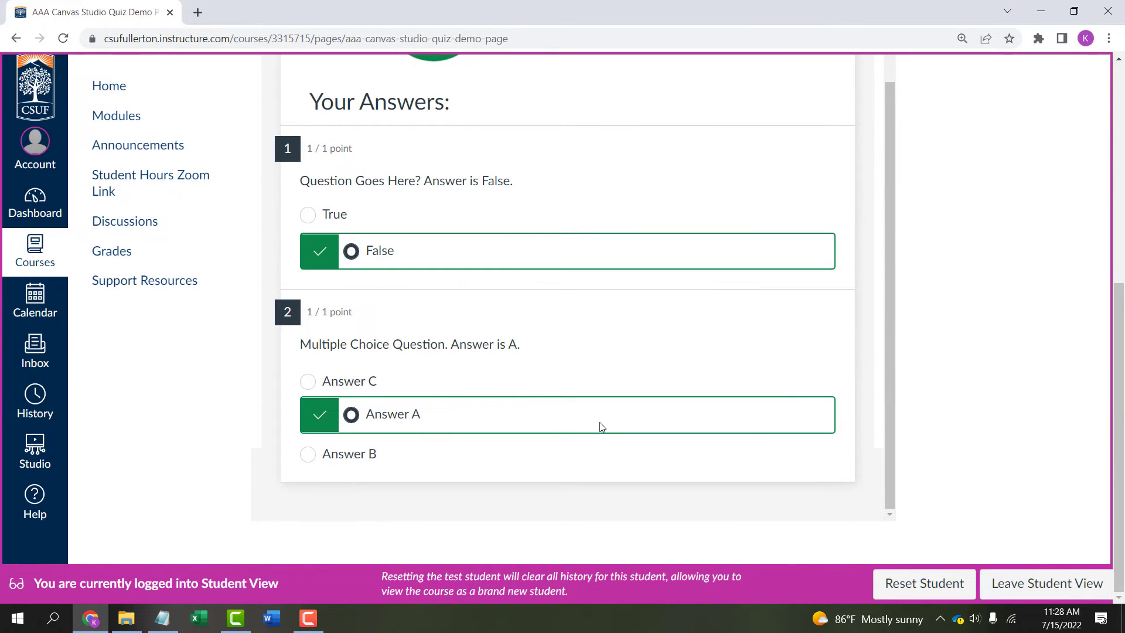
scroll(611, 424, "up", 8)
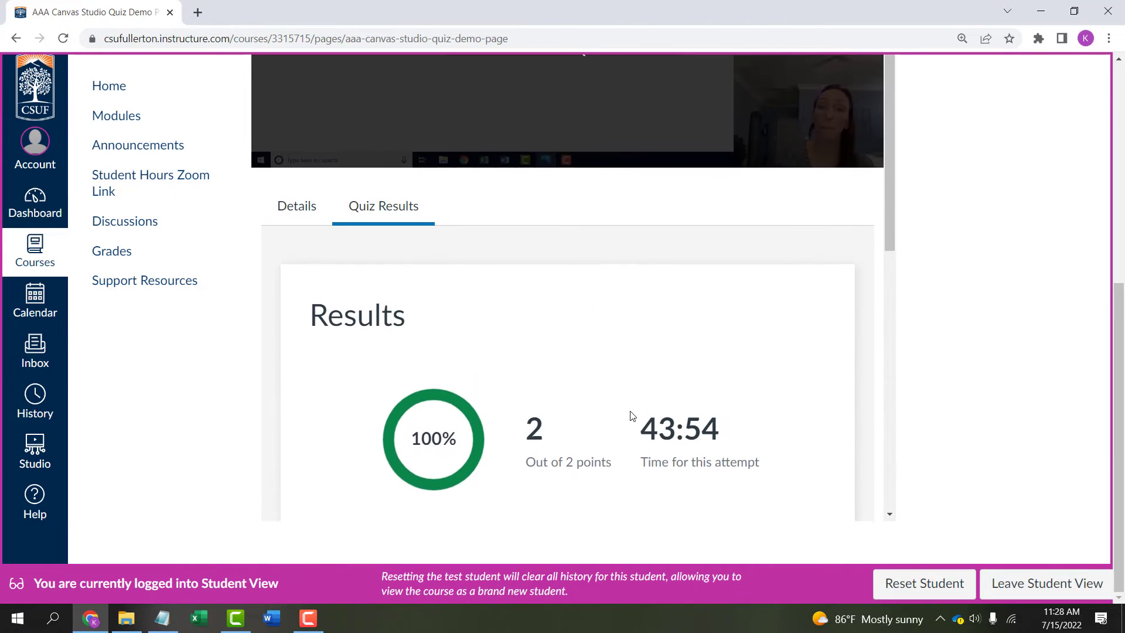
scroll(631, 416, "up", 6)
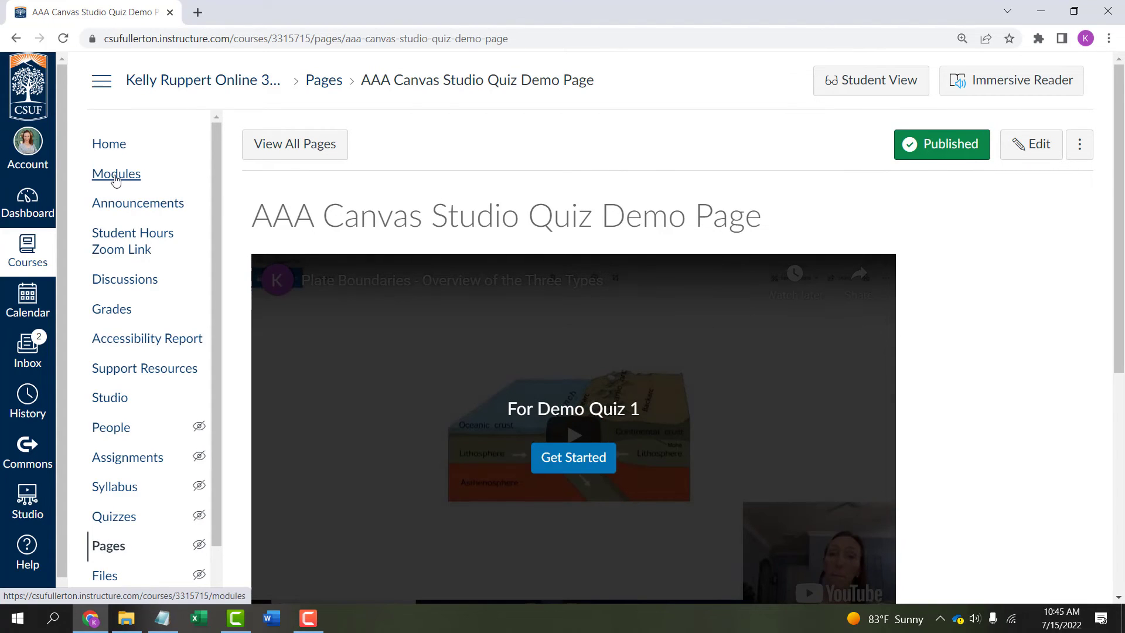
Open the course modules, collapse them all and expand only "Week 1 - Lesson 1 - Introduction and California Plate Tectonics".
left_click(116, 175)
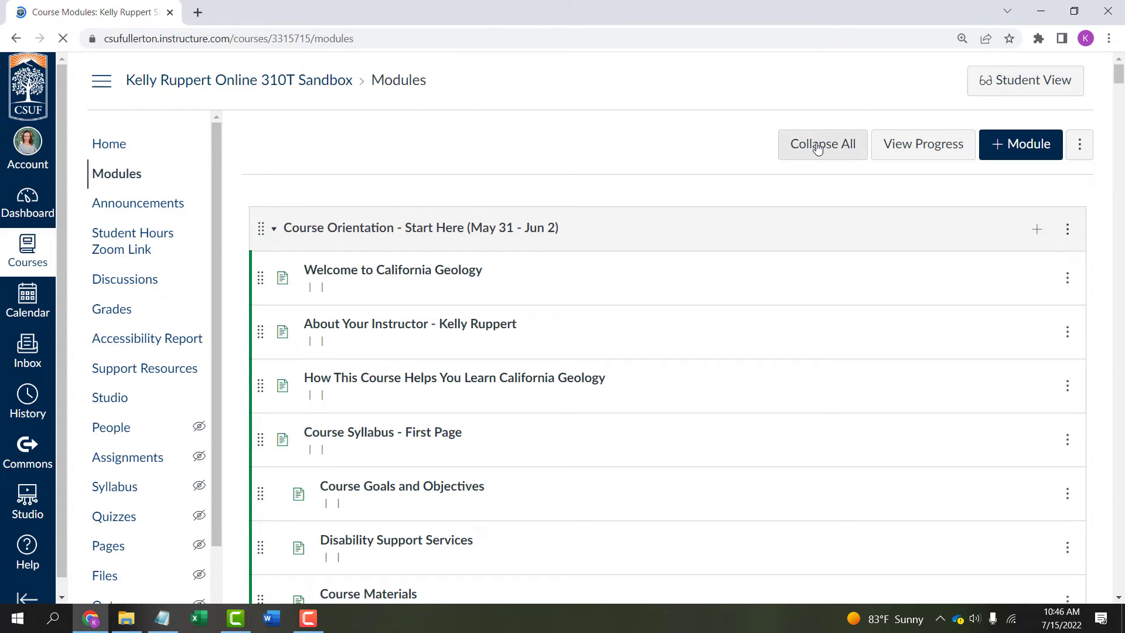
left_click(817, 146)
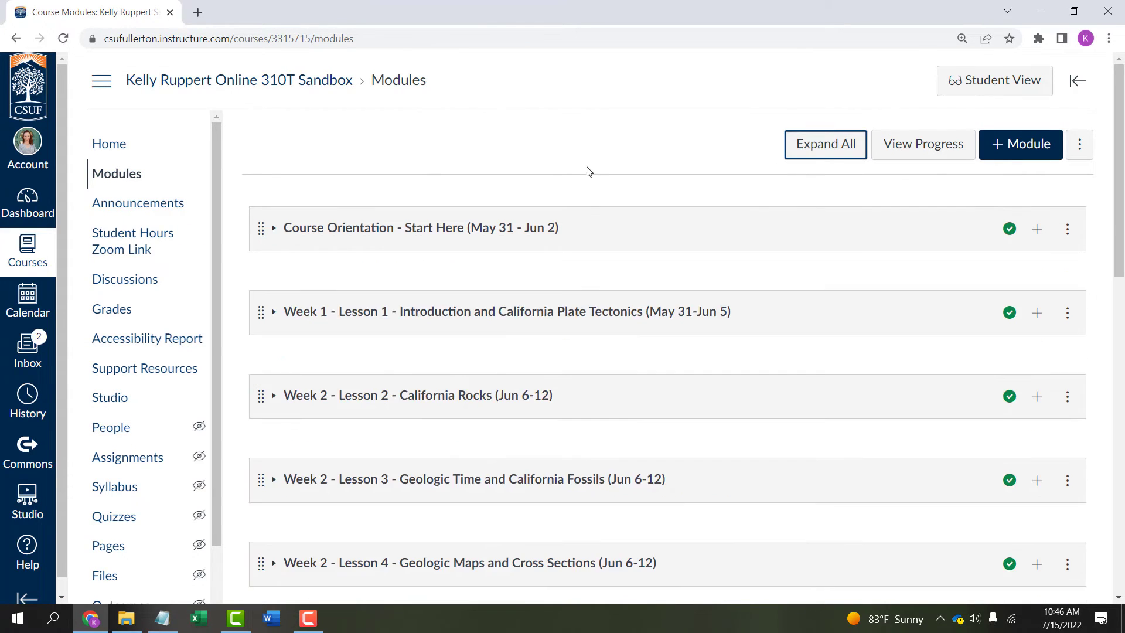
left_click(275, 313)
scroll(489, 276, "down", 1)
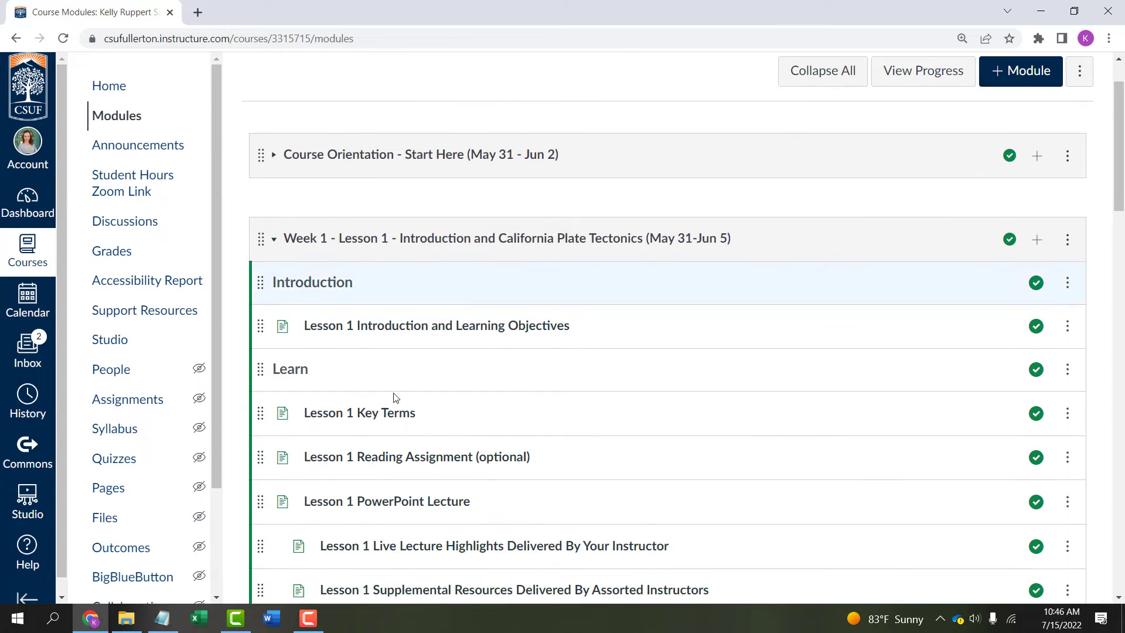
Add the existing page "AAA Canvas Studio Quiz Demo Page" to the Week 1 - Lesson 1 module and move it directly beneath the Learn heading.
left_click(1036, 240)
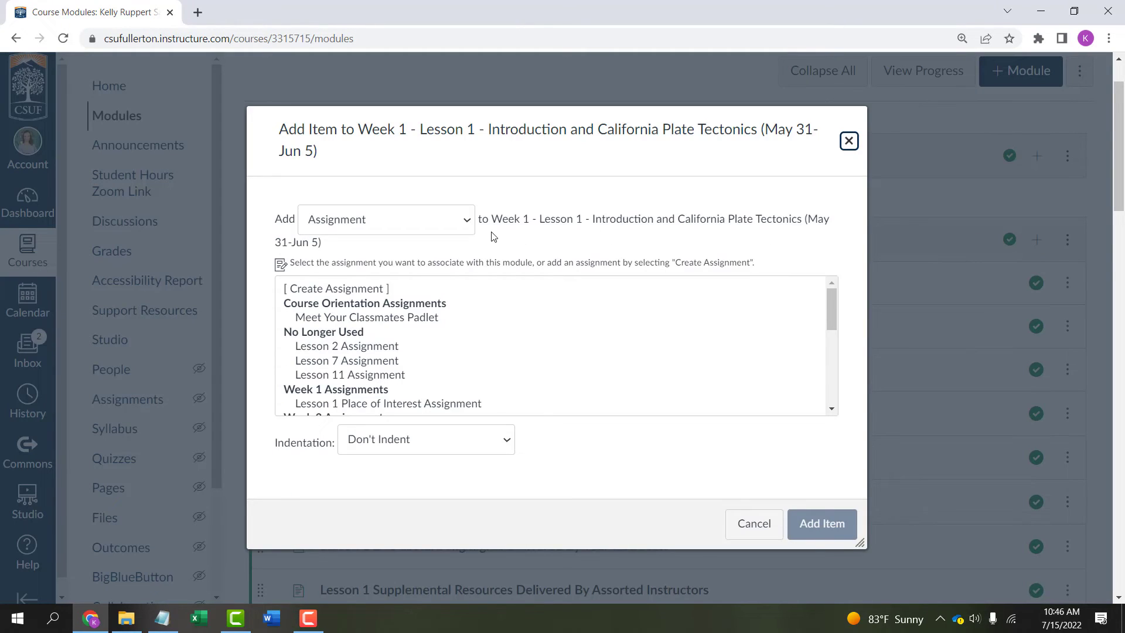
left_click(467, 224)
left_click(407, 283)
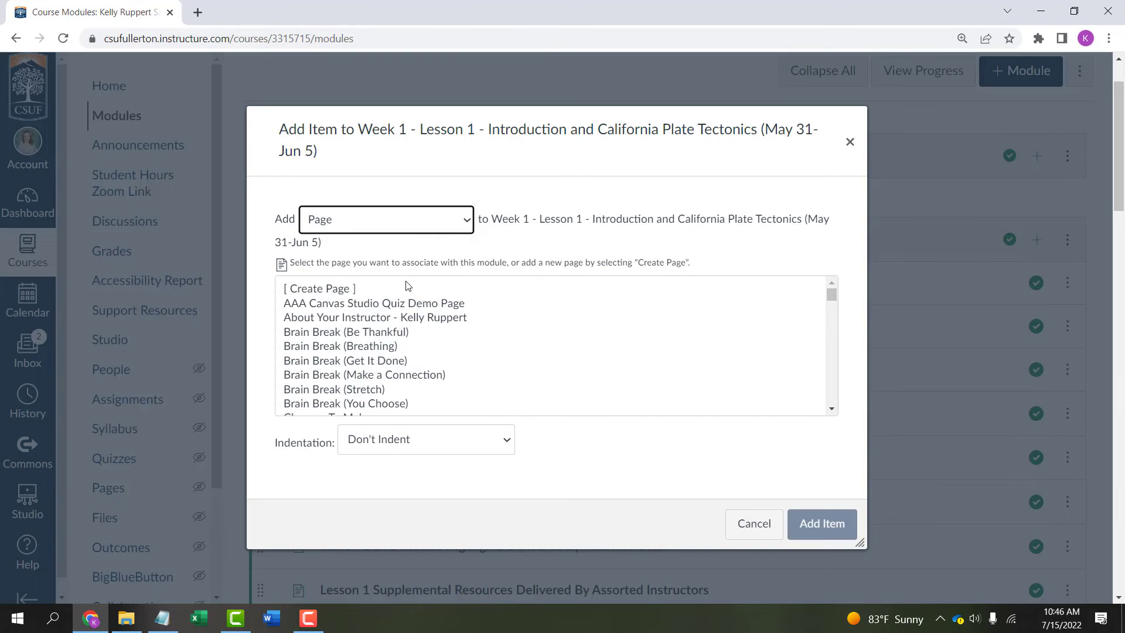
left_click(374, 303)
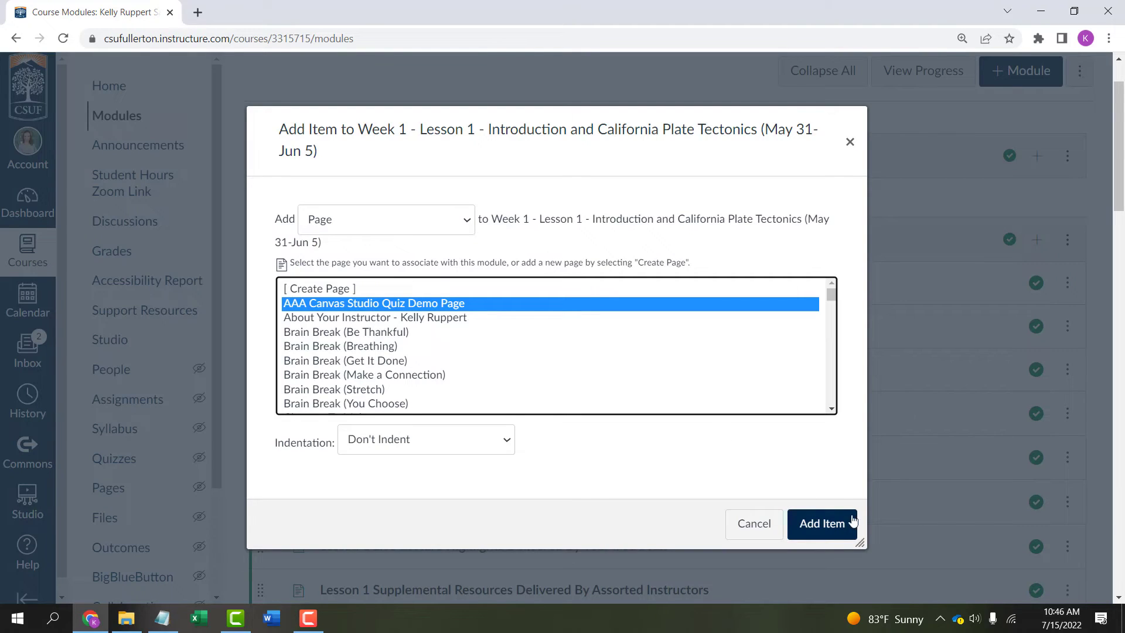
left_click(821, 523)
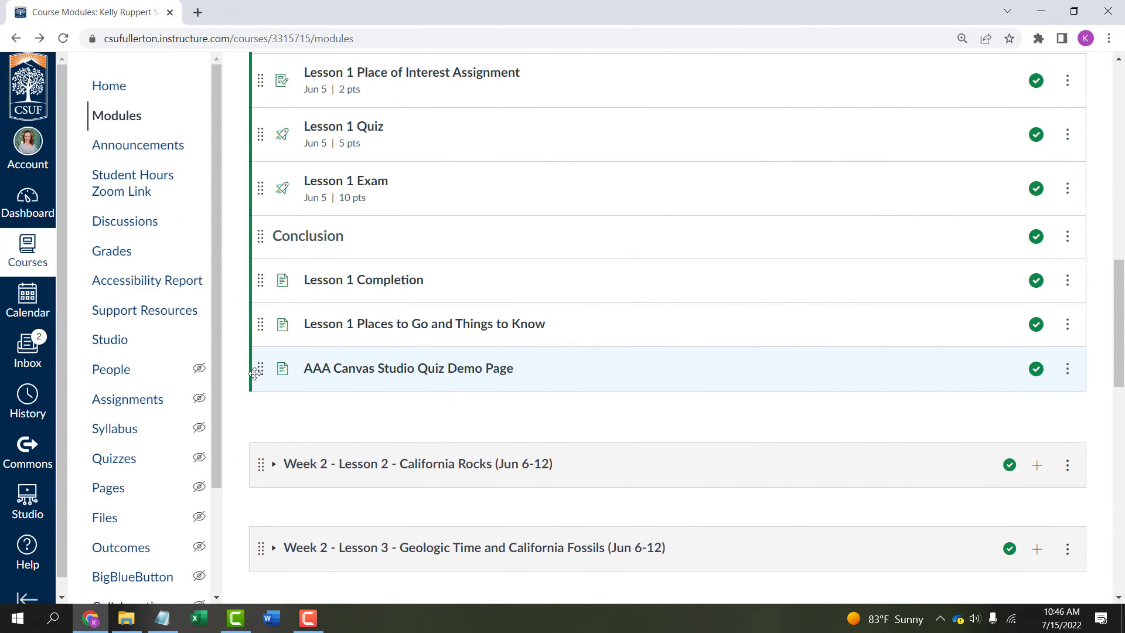
left_click_drag(260, 368, 259, 324)
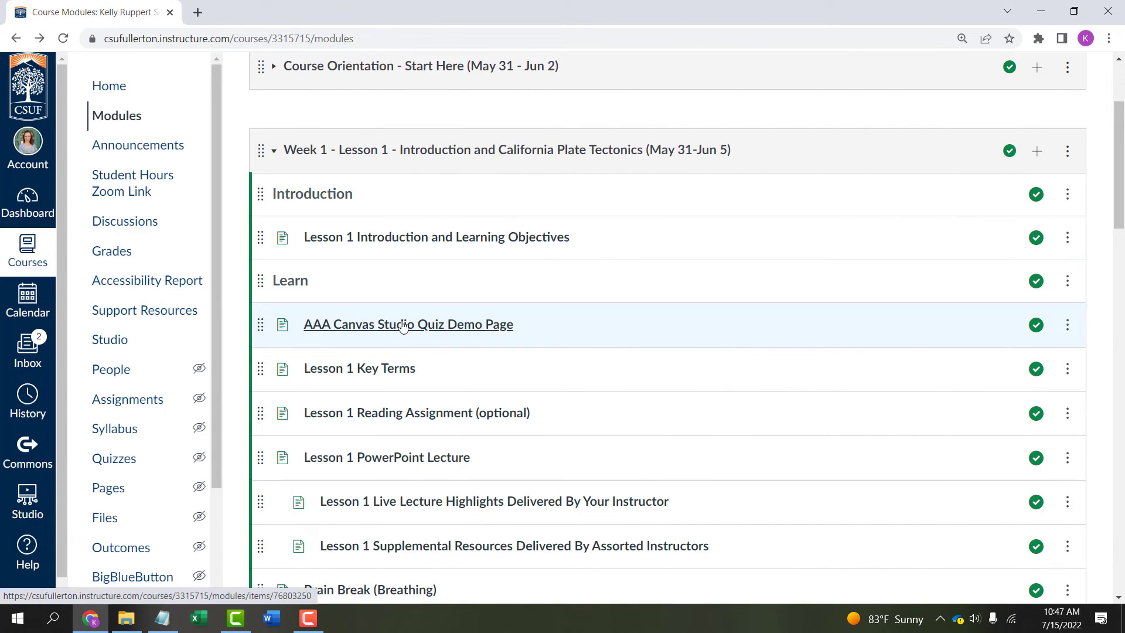
Remove the "AAA Canvas Studio Quiz Demo Page" item from the Week 1 - Lesson 1 module.
left_click(1068, 330)
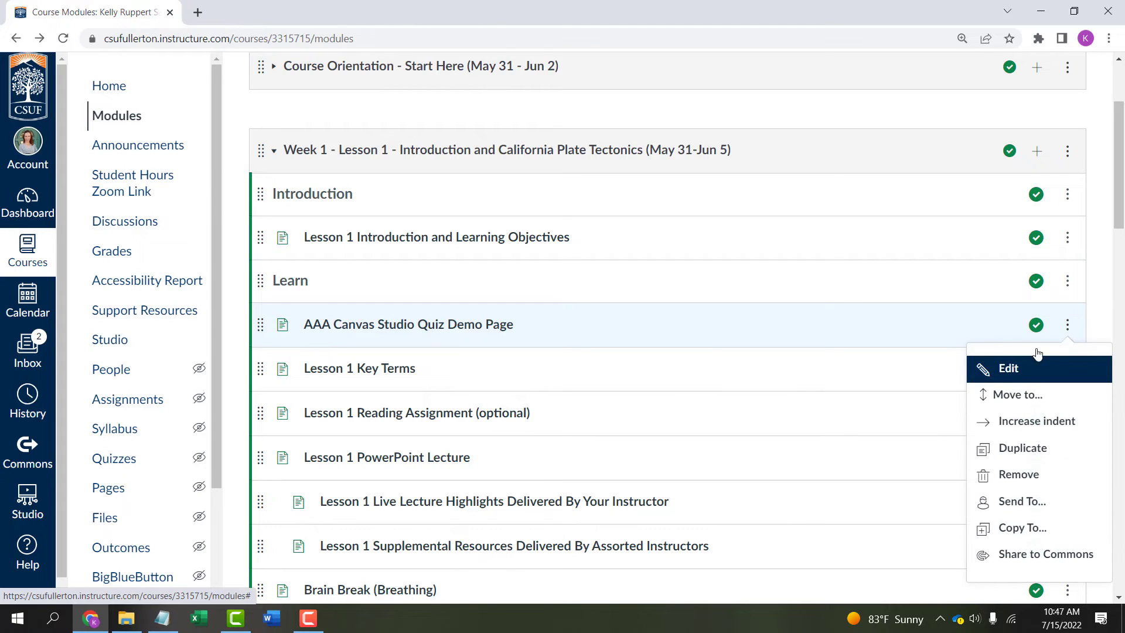
left_click(1021, 482)
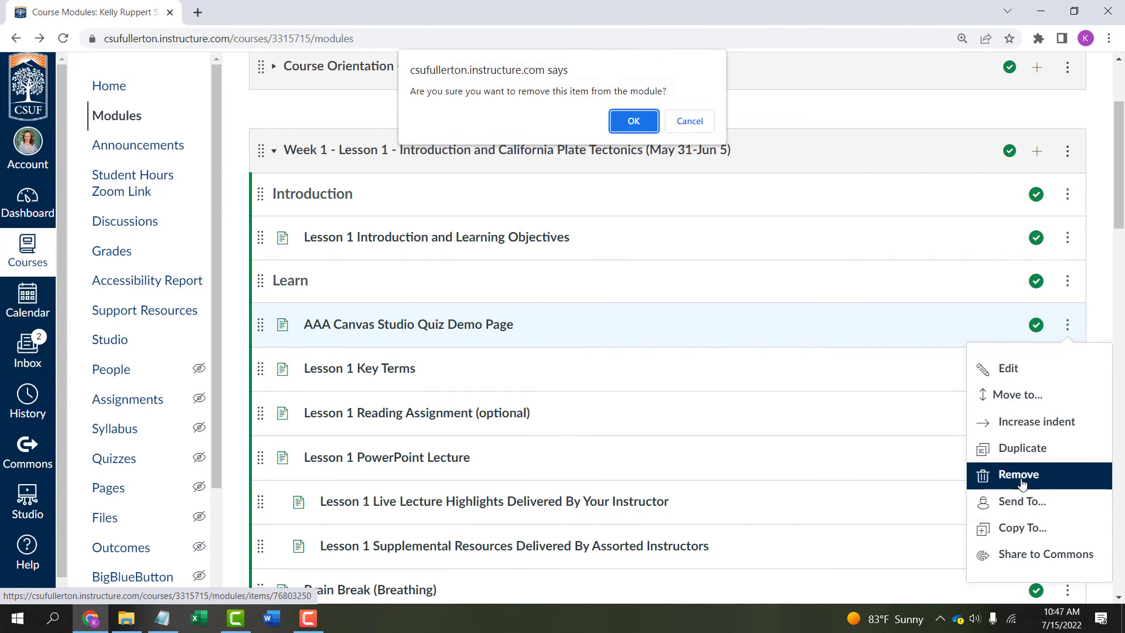
left_click(632, 123)
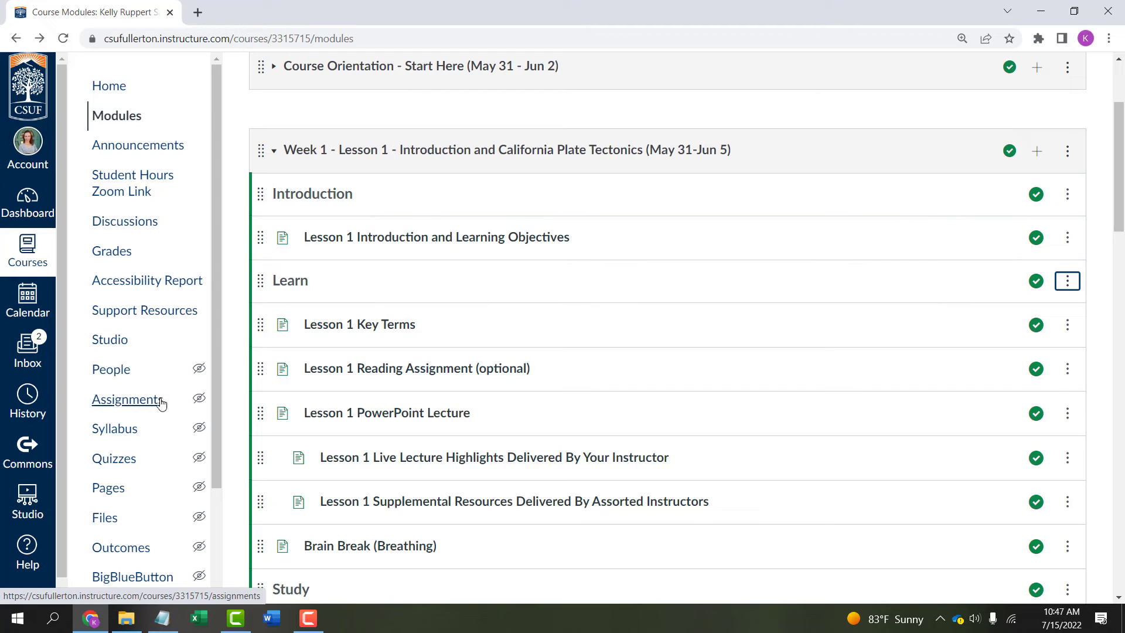
Create a new course assignment and name it "For Demo Canvas Studio Quiz".
left_click(116, 404)
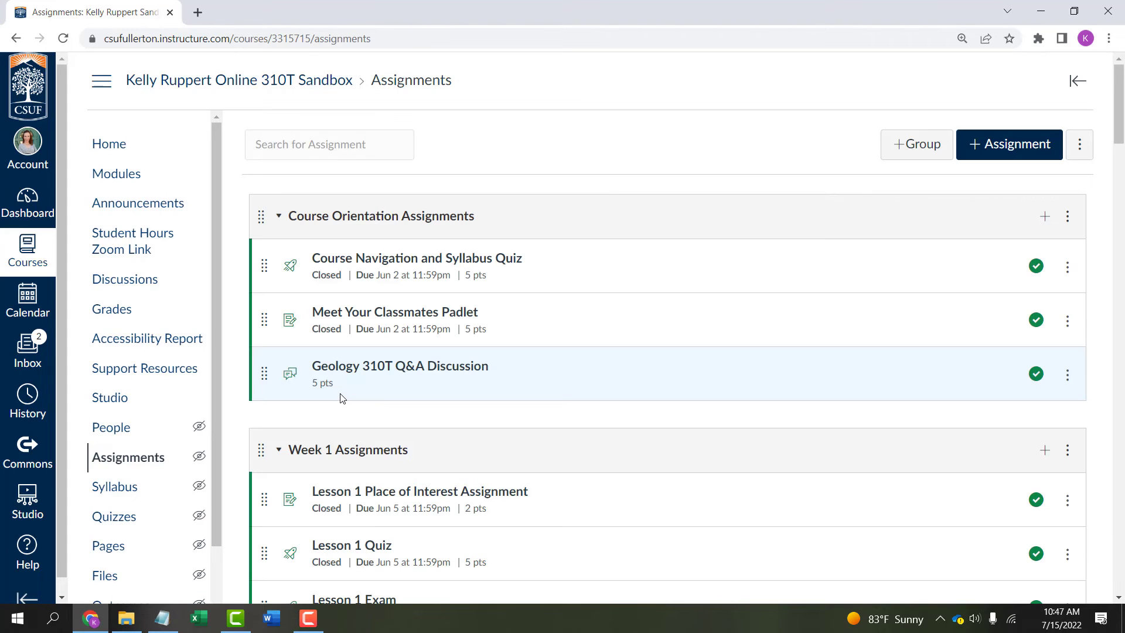
left_click(976, 151)
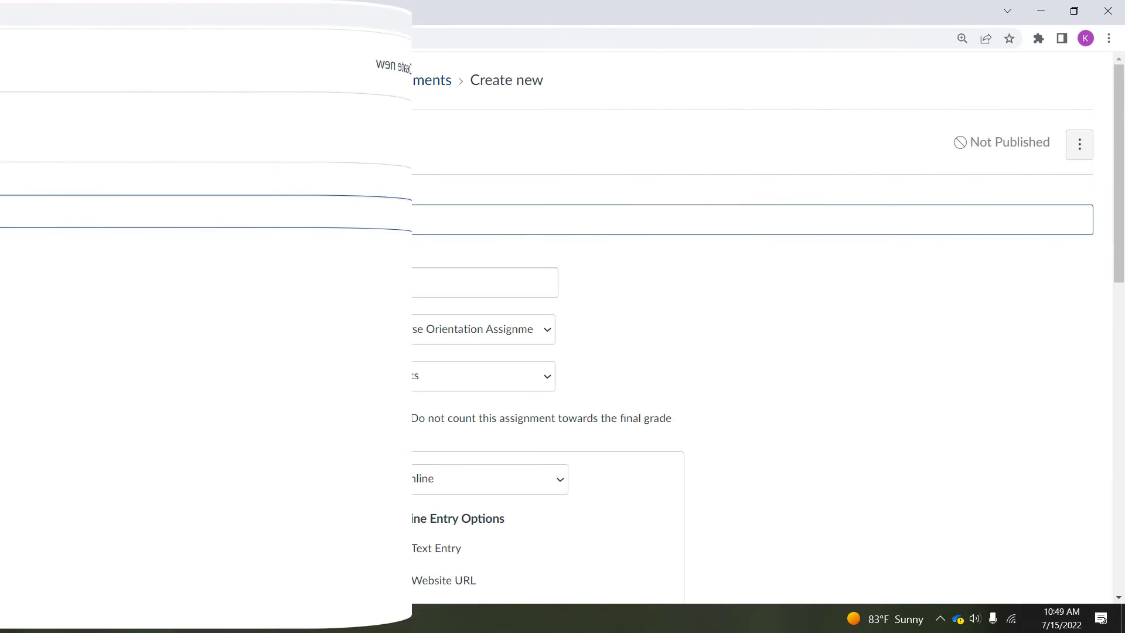
left_click(314, 221)
type("For Demo Canvas Studio Quiz")
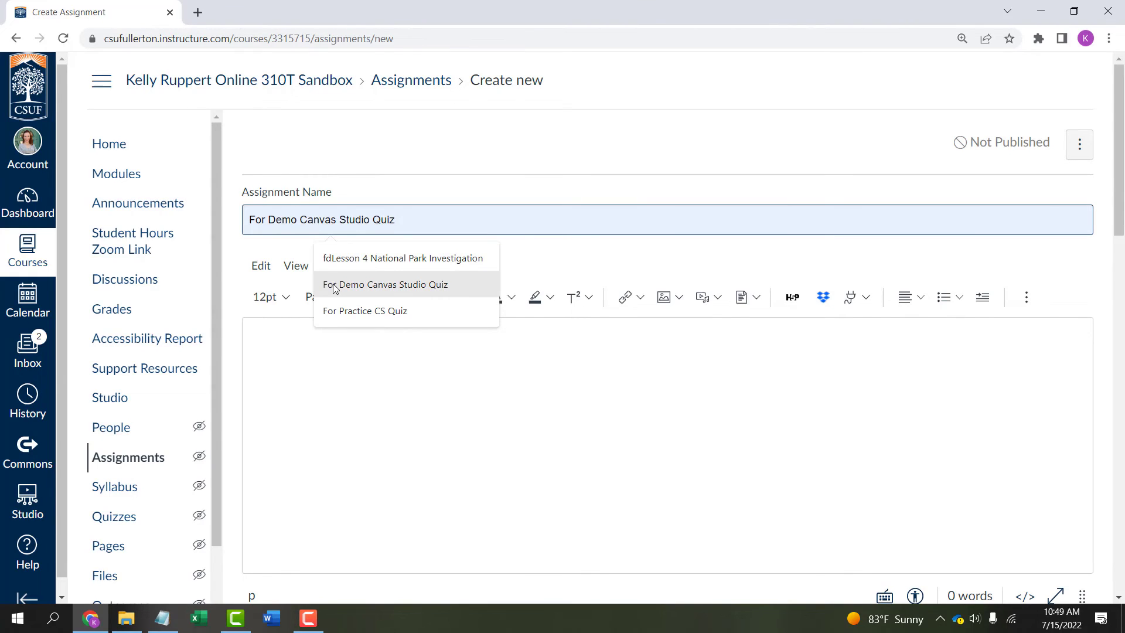
left_click(333, 285)
Write "Instructions" as a heading in the assignment description, followed by the paragraph "Text for that.".
left_click(521, 400)
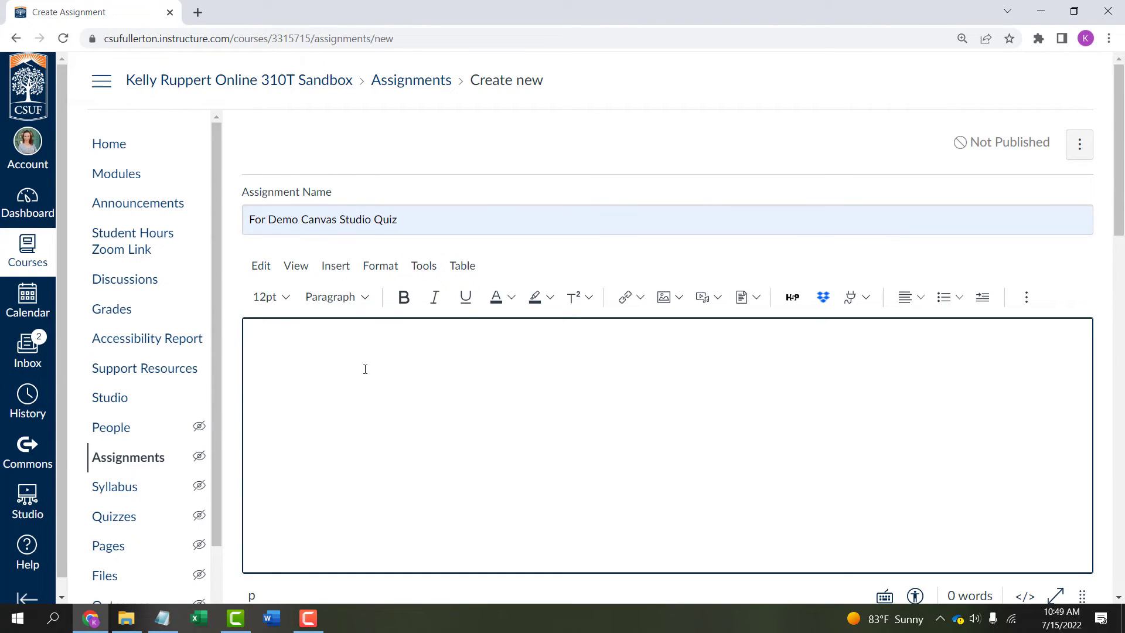
type("Instructions ")
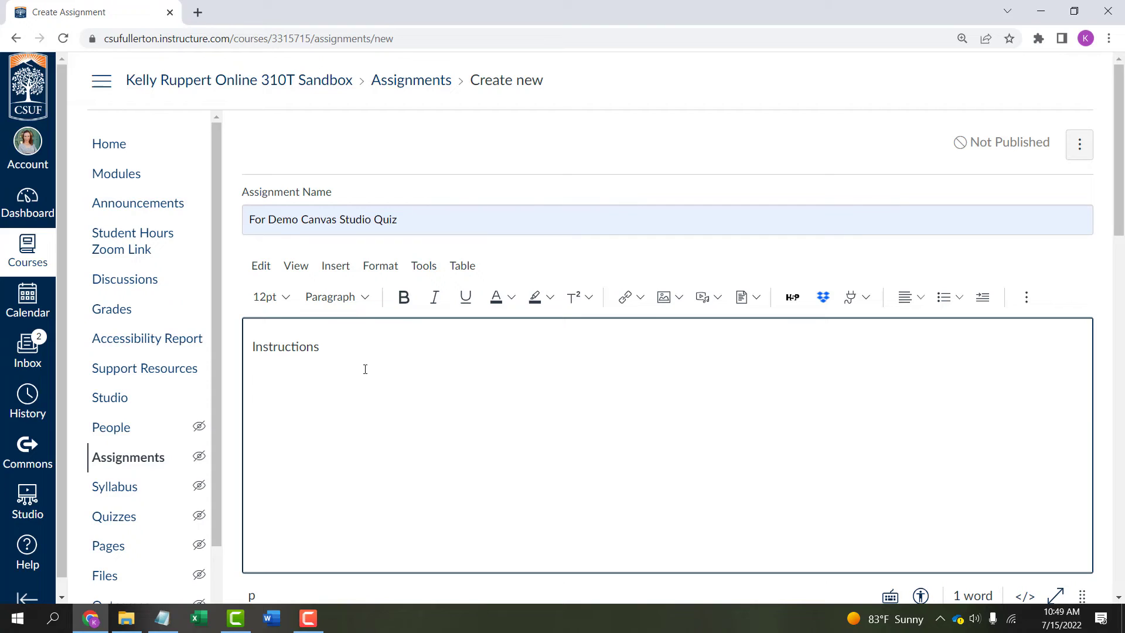
type("Text for that")
left_click_drag(320, 346, 322, 303)
left_click(358, 299)
left_click(354, 325)
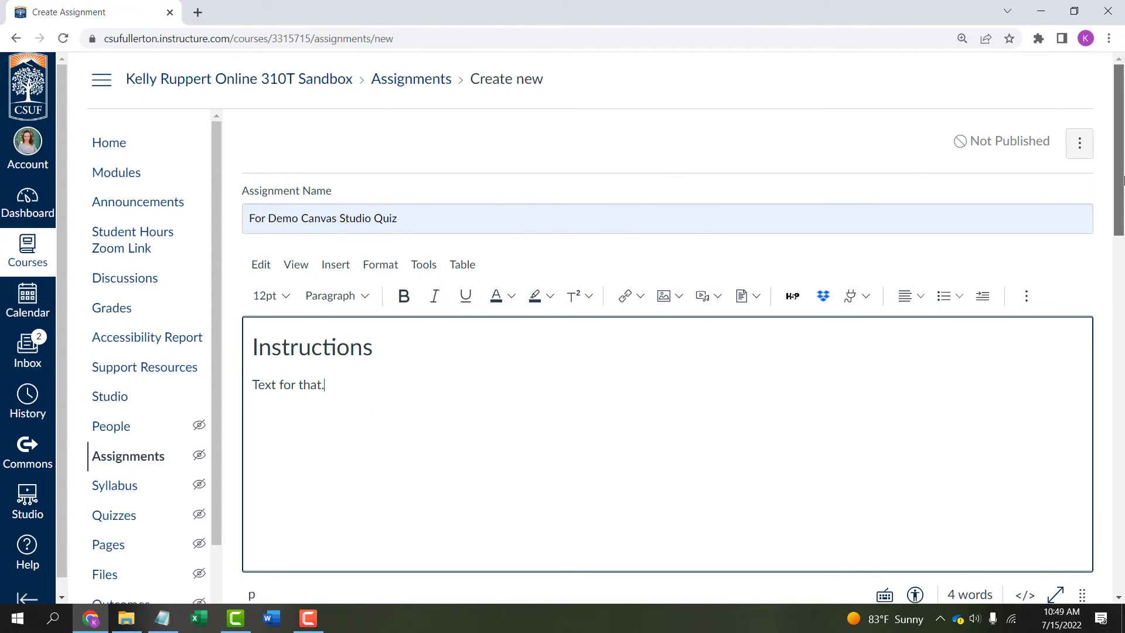
scroll(346, 274, "down", 2)
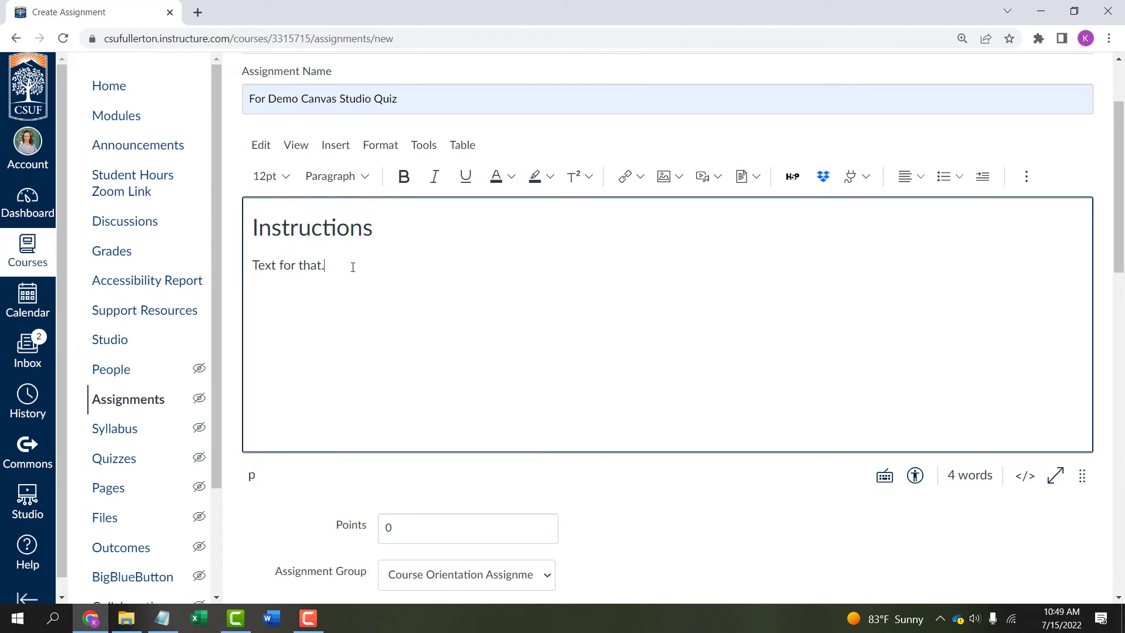
left_click(866, 177)
left_click(605, 317)
Set the assignment's submission type to External Tool and choose Canvas Studio as the tool to link from.
left_click_drag(1122, 195, 1123, 341)
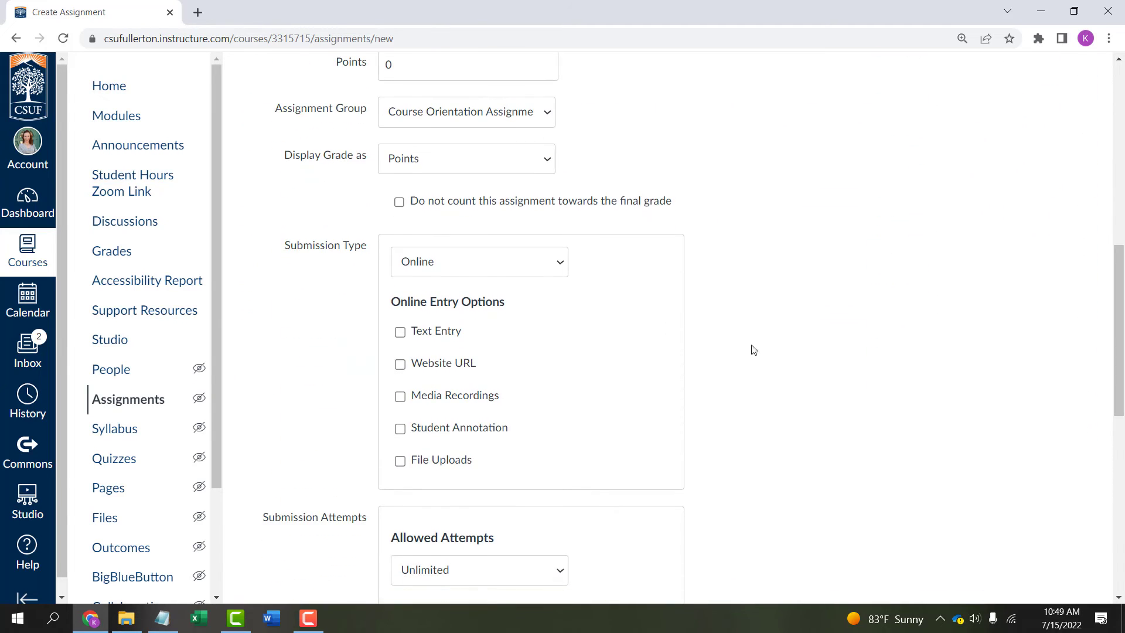
left_click(561, 267)
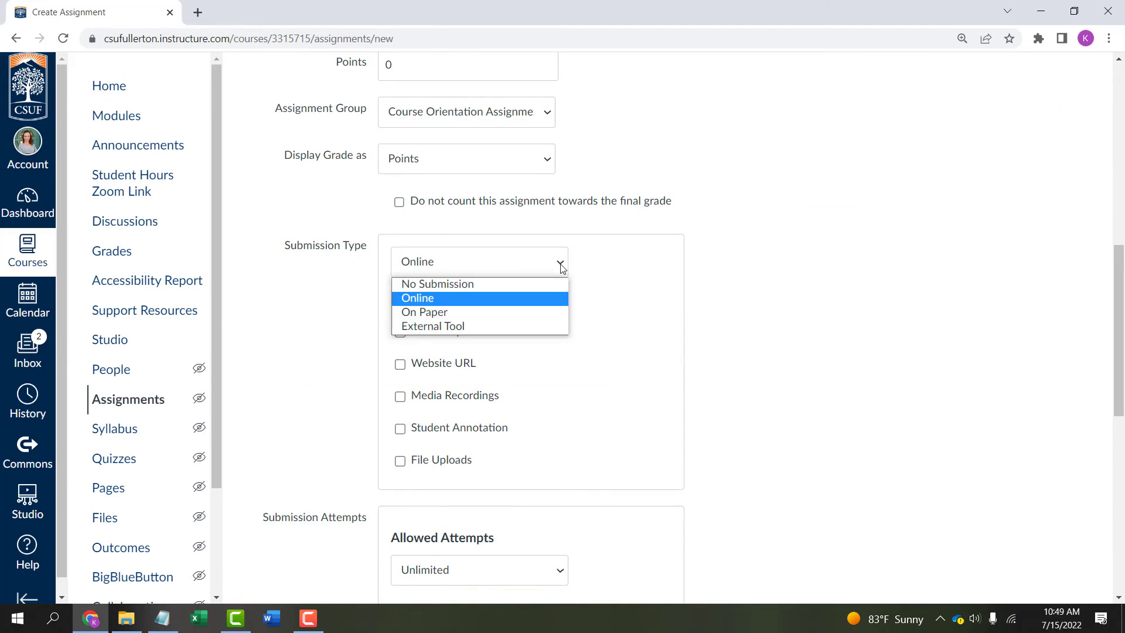
left_click(452, 325)
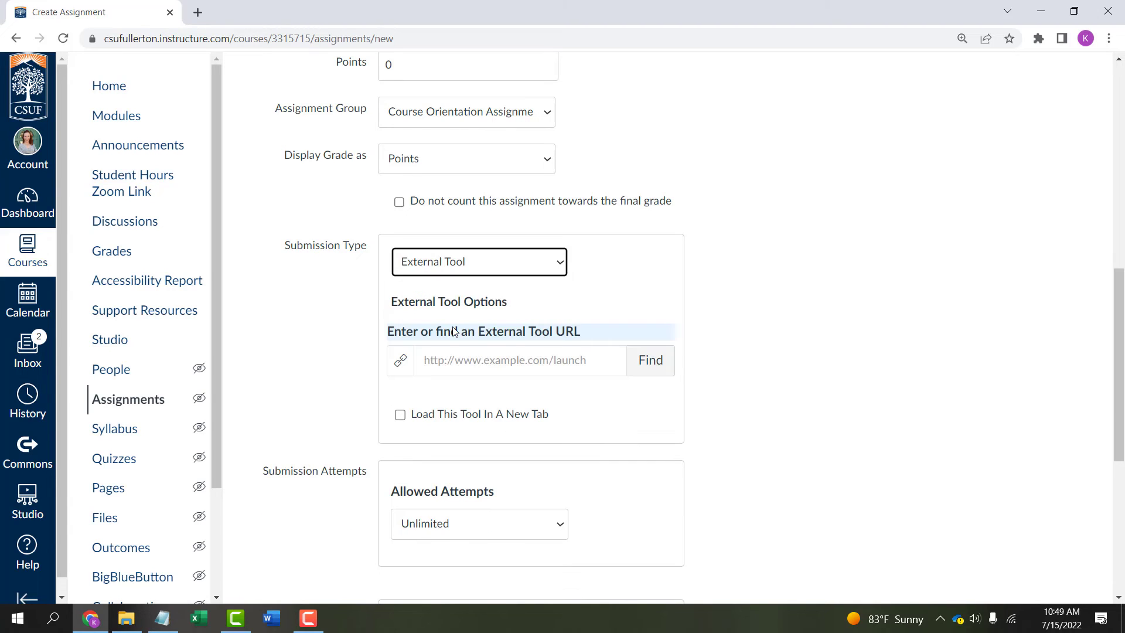
left_click(654, 369)
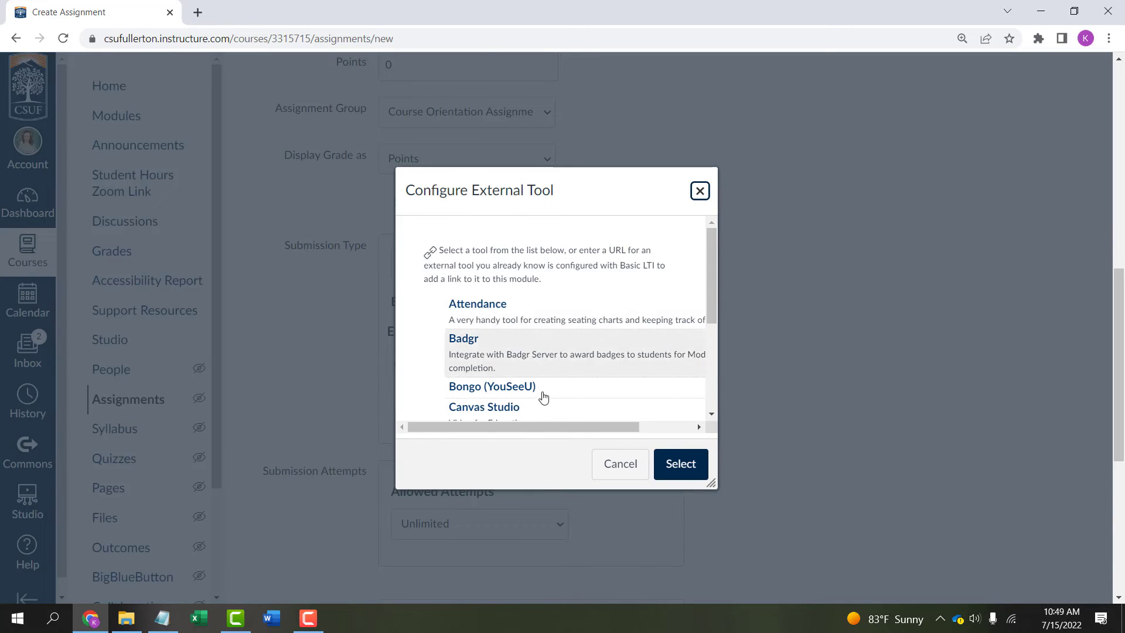
left_click(491, 414)
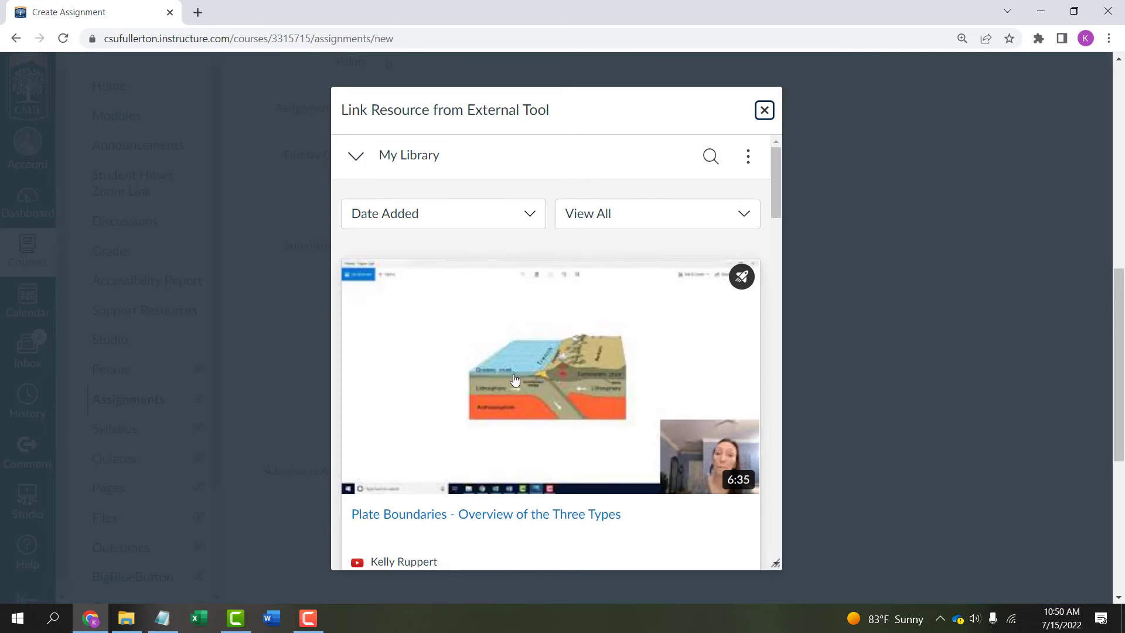
Embed the video "Plate Boundaries - Overview of the Three Types" as the video quiz "For Demo Quiz 1" and confirm the external tool selection.
left_click_drag(778, 199, 781, 212)
mouse_move(603, 276)
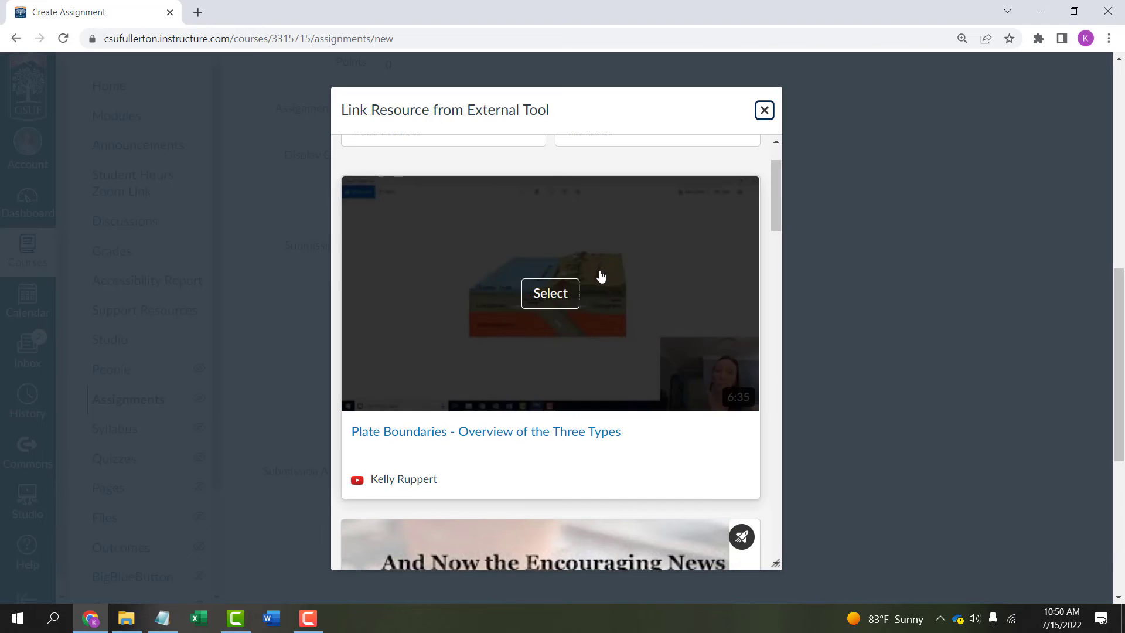
left_click(550, 294)
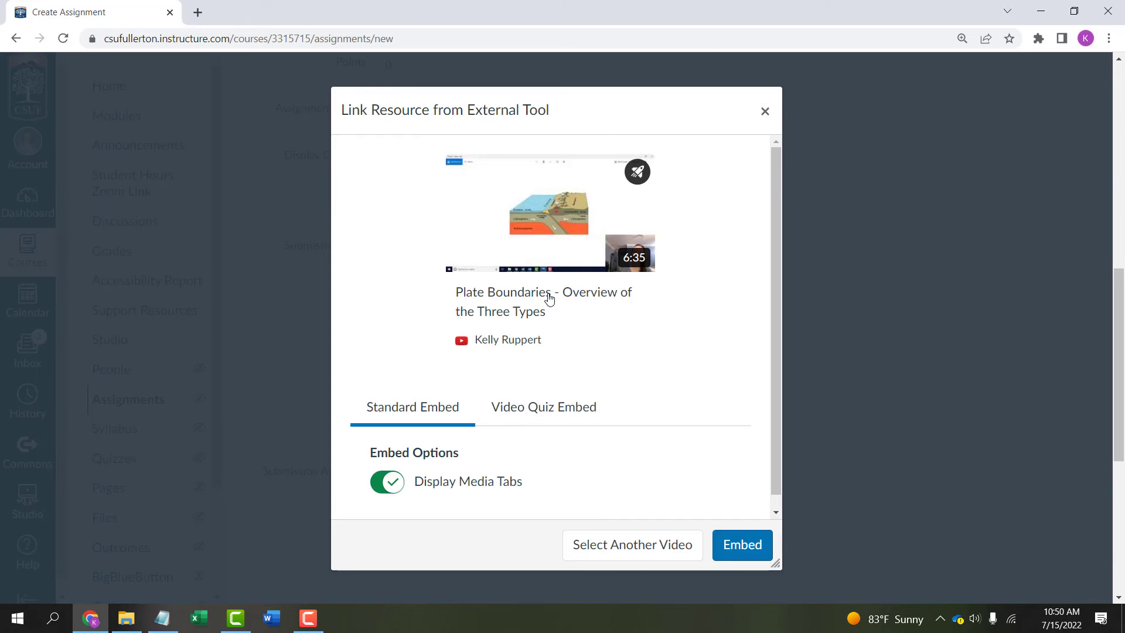
left_click(523, 411)
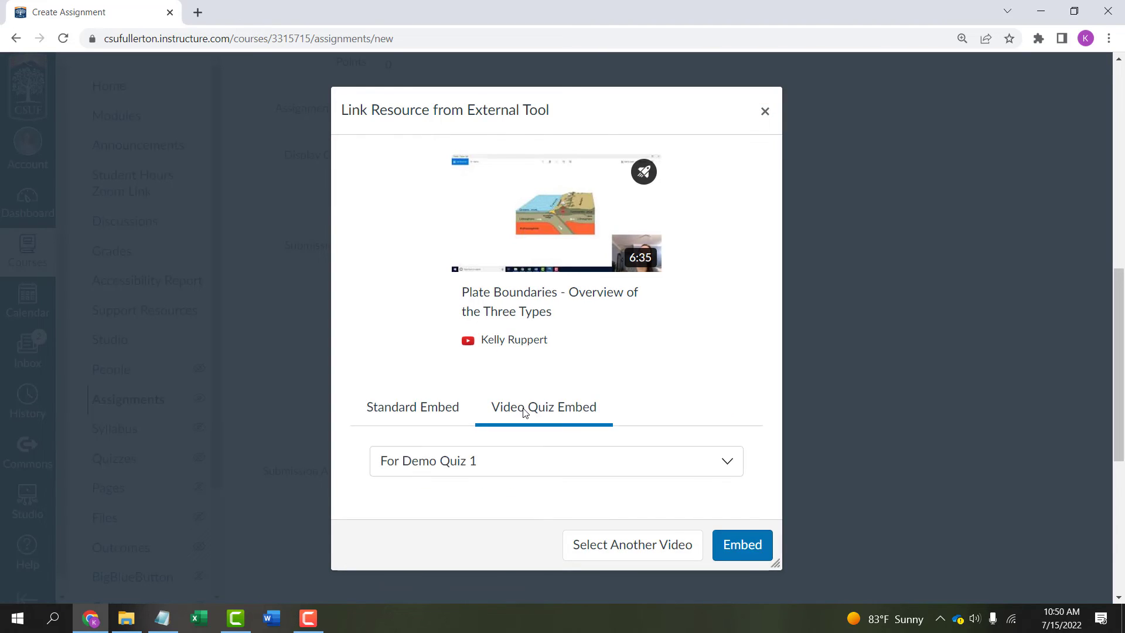
left_click(527, 468)
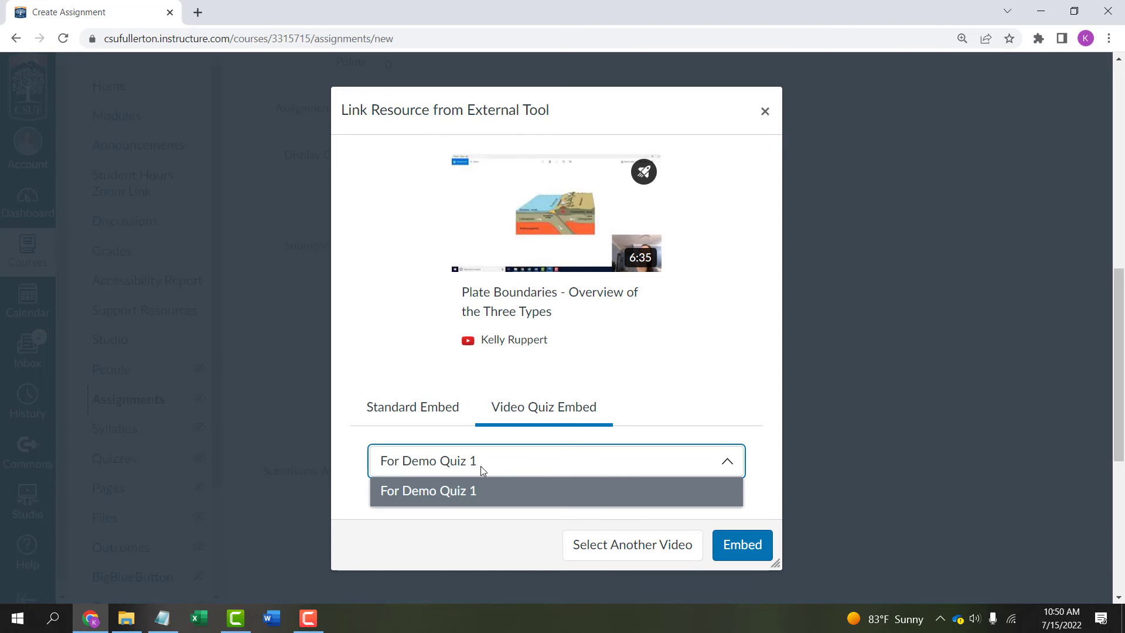
left_click(434, 494)
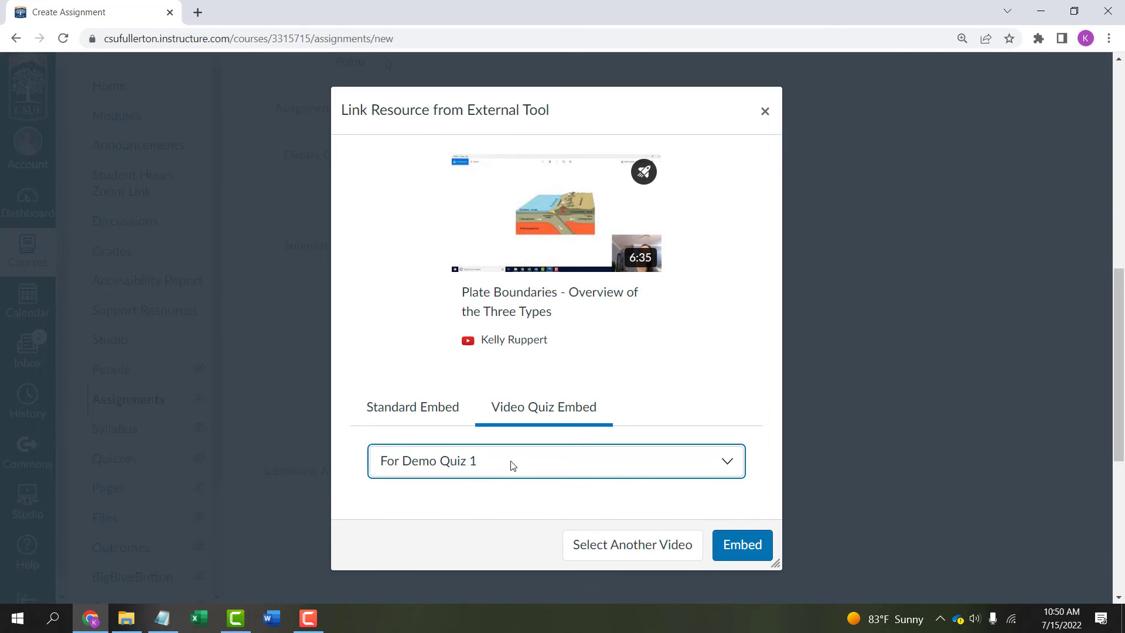
left_click(739, 547)
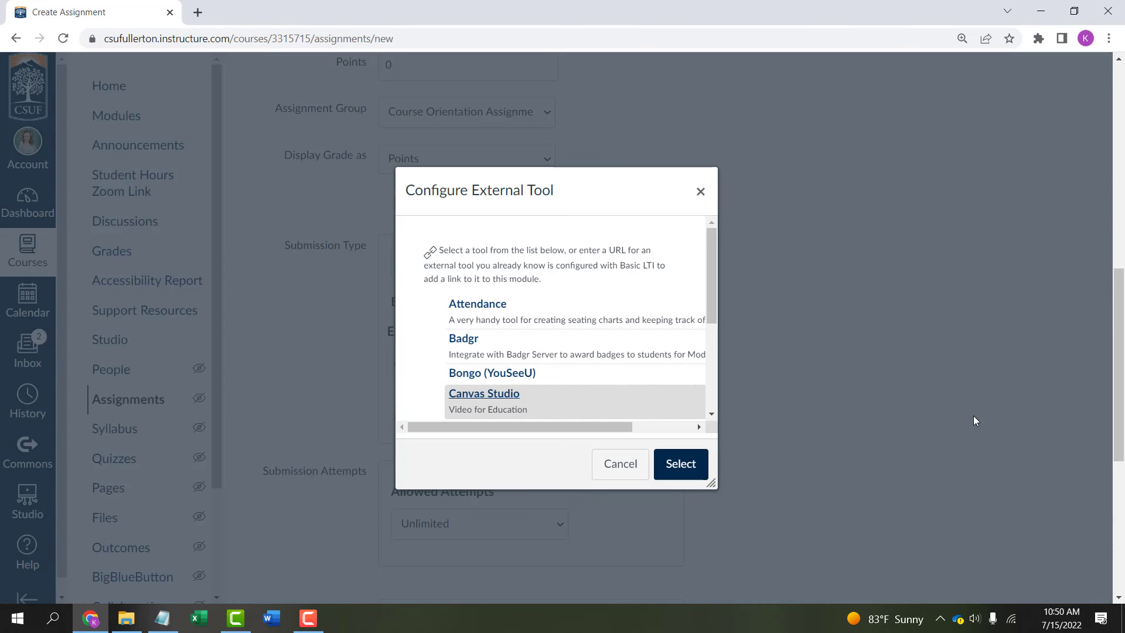
left_click(677, 465)
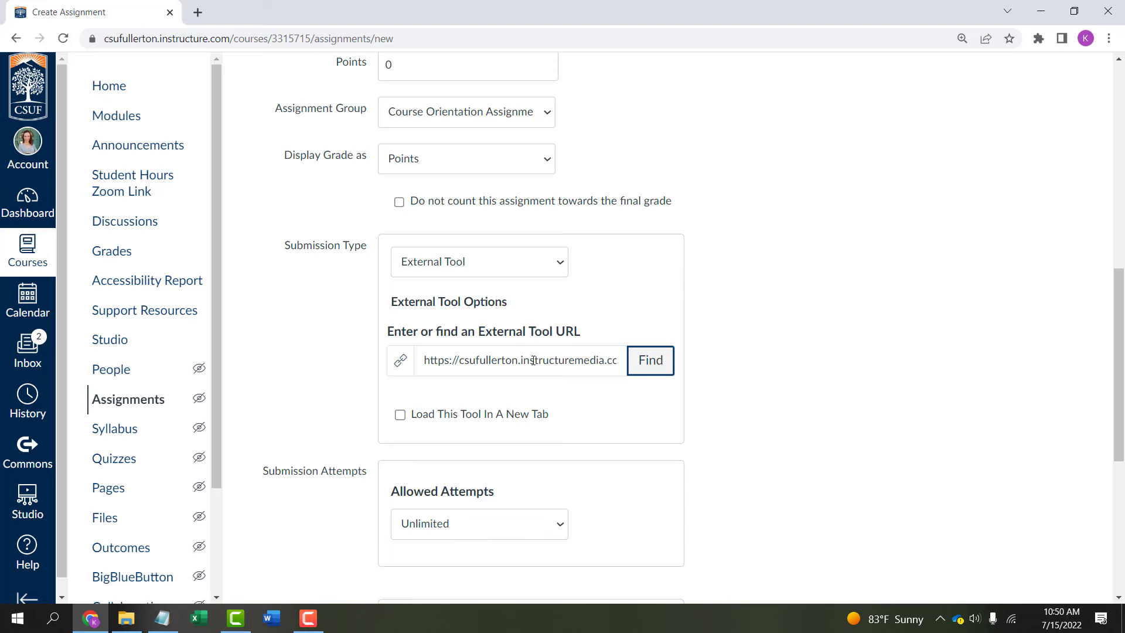
Set the assignment's points to 10 and its assignment group to Week 1 Assignments.
scroll(834, 293, "up", 2)
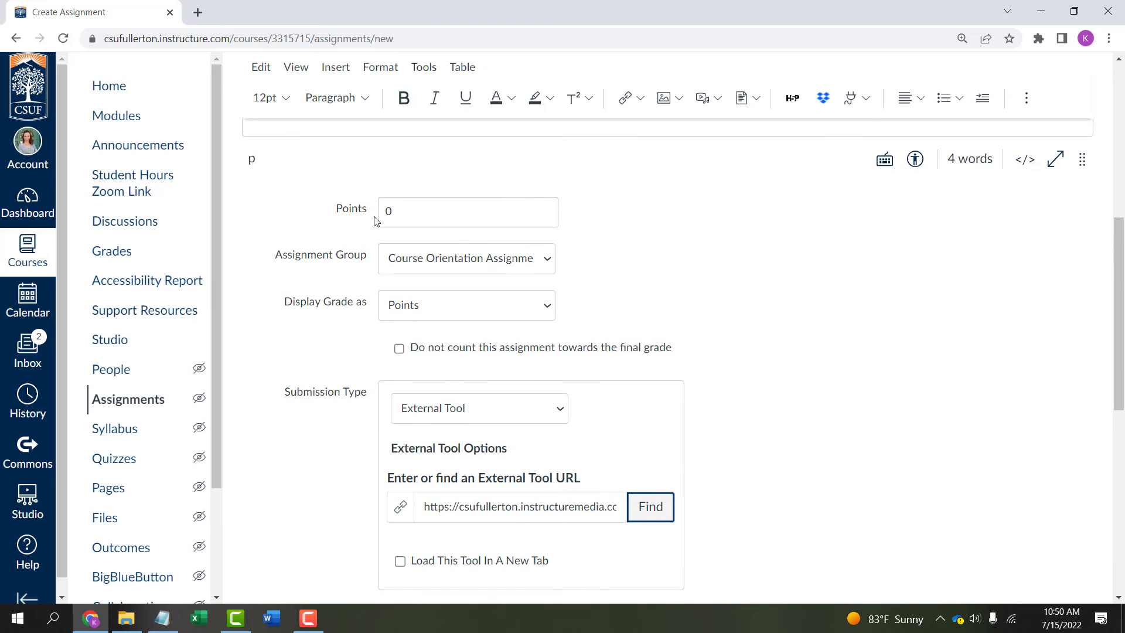
left_click(384, 210)
type("1")
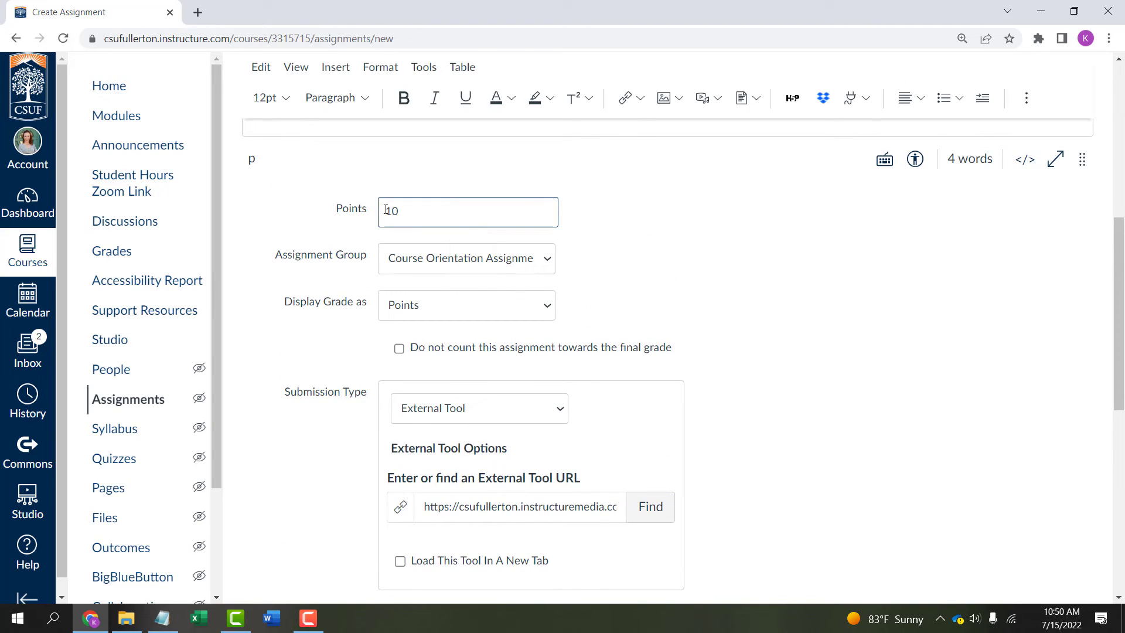
left_click(548, 256)
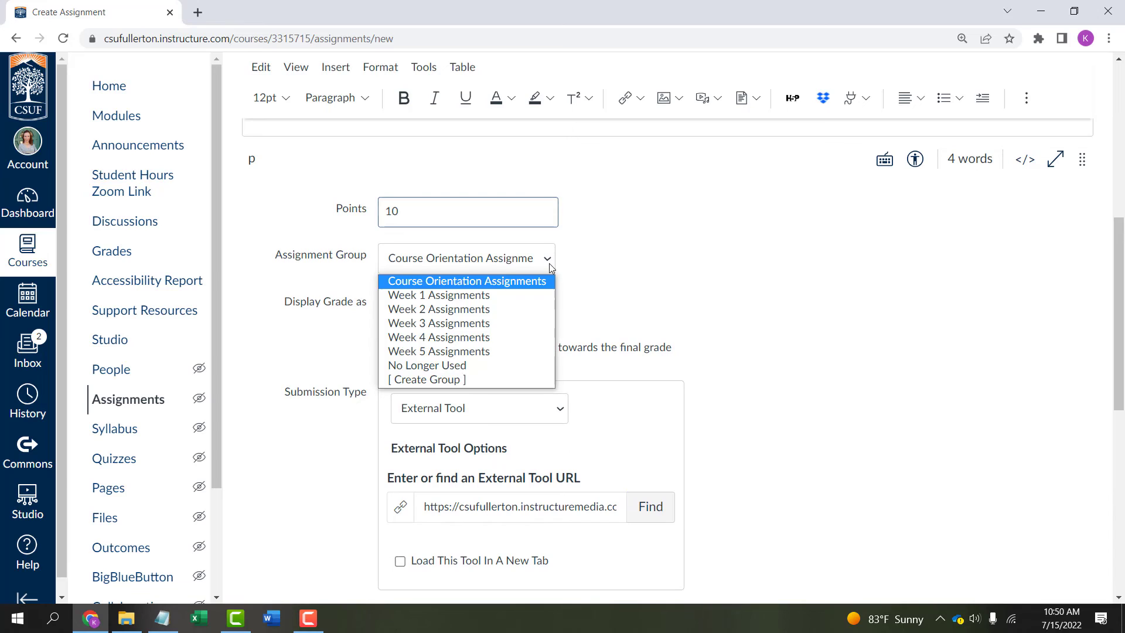
left_click(500, 297)
left_click(814, 331)
scroll(820, 338, "down", 1)
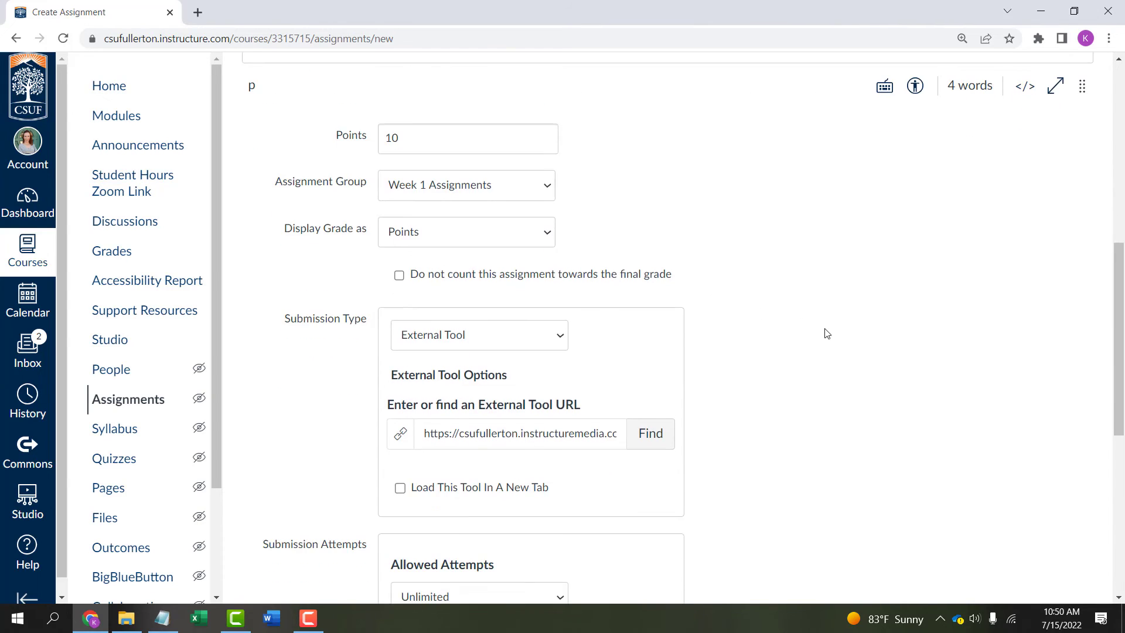
Look over the assignment settings, save and publish the assignment, and review its page with the embedded quiz.
scroll(825, 333, "up", 5)
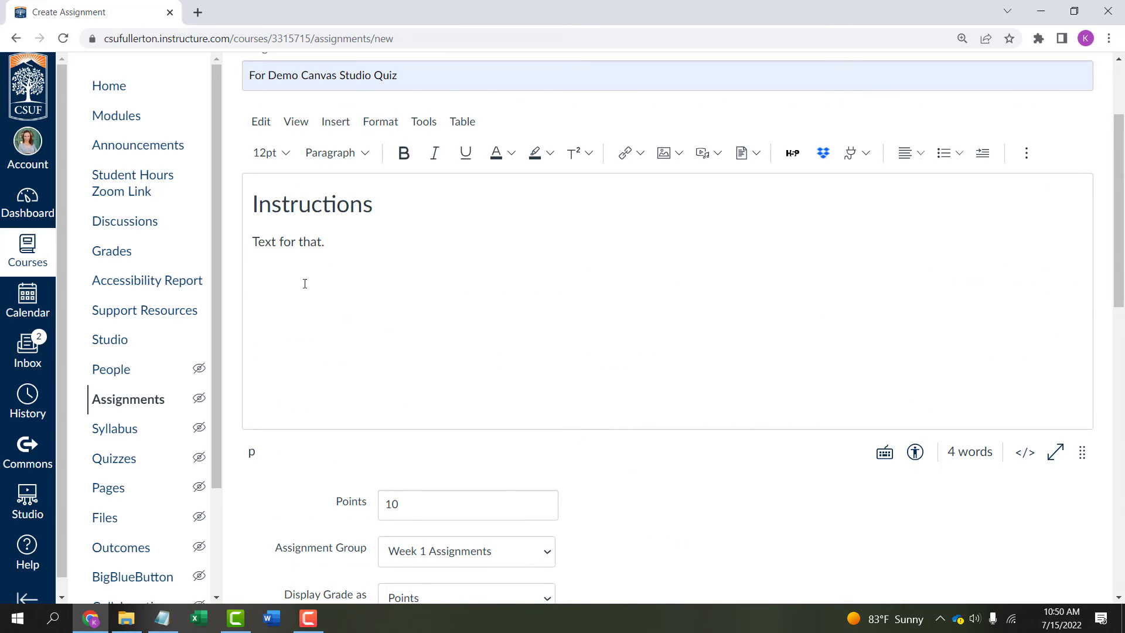
scroll(668, 395, "down", 5)
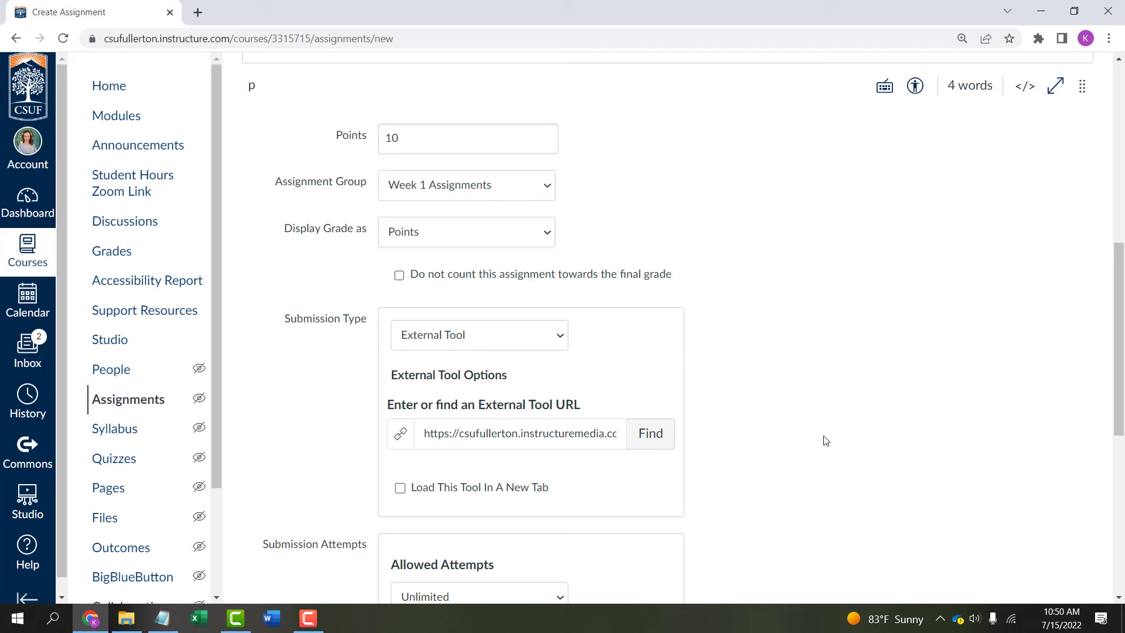
scroll(829, 437, "down", 6)
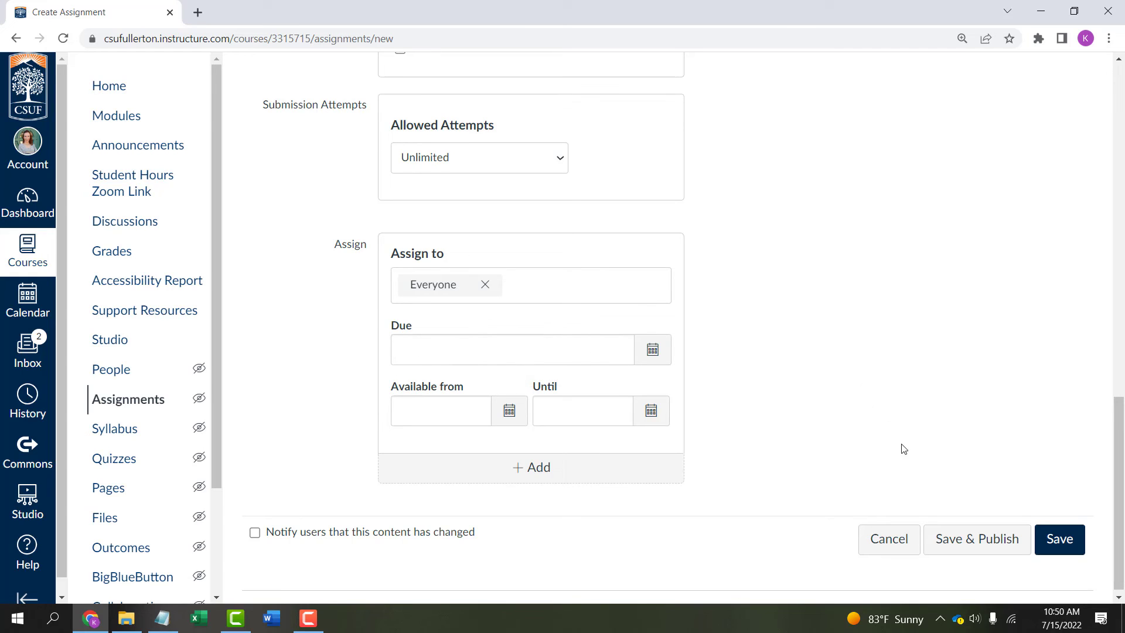
left_click(976, 534)
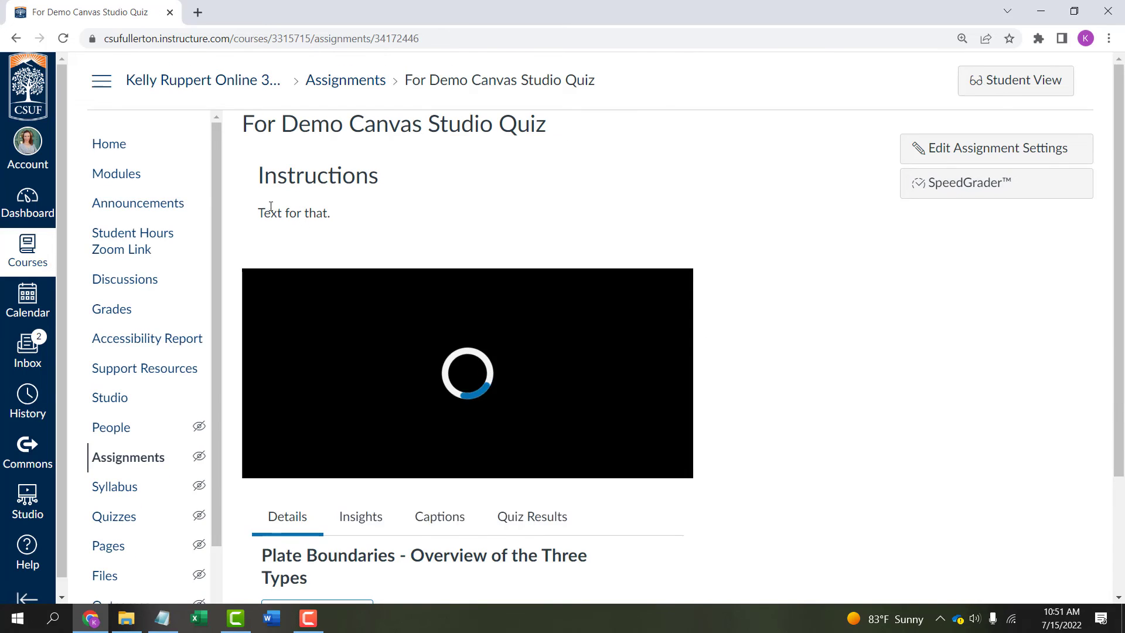
scroll(635, 323, "down", 2)
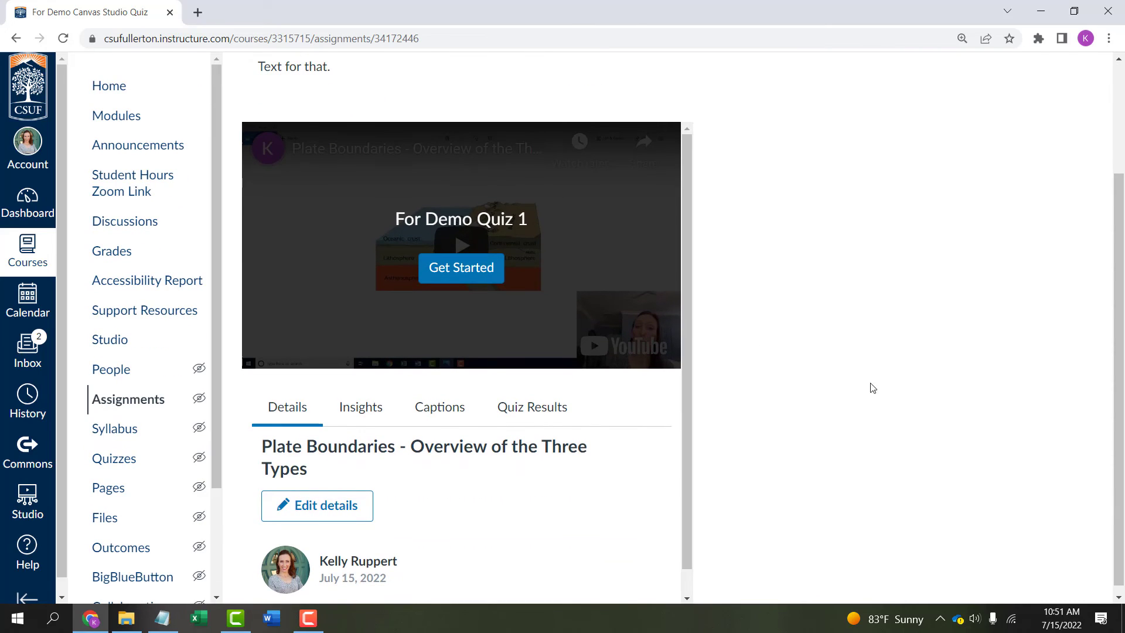
scroll(861, 394, "up", 2)
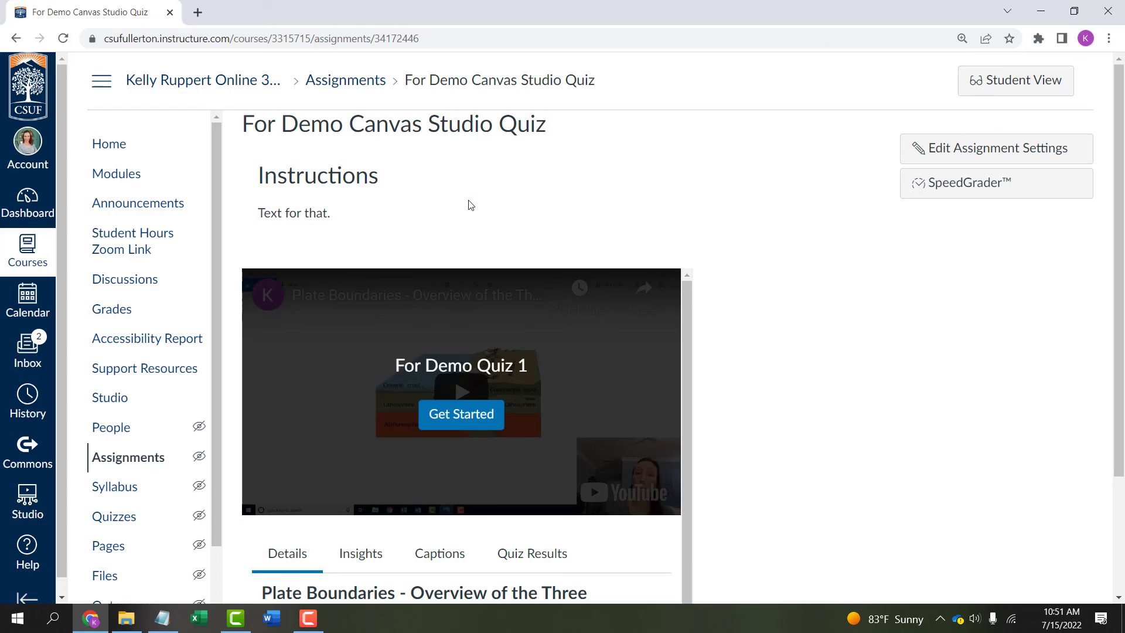
Add the existing assignment "For Demo Canvas Studio Quiz" to the Week 1 - Lesson 1 module without indentation.
left_click(119, 179)
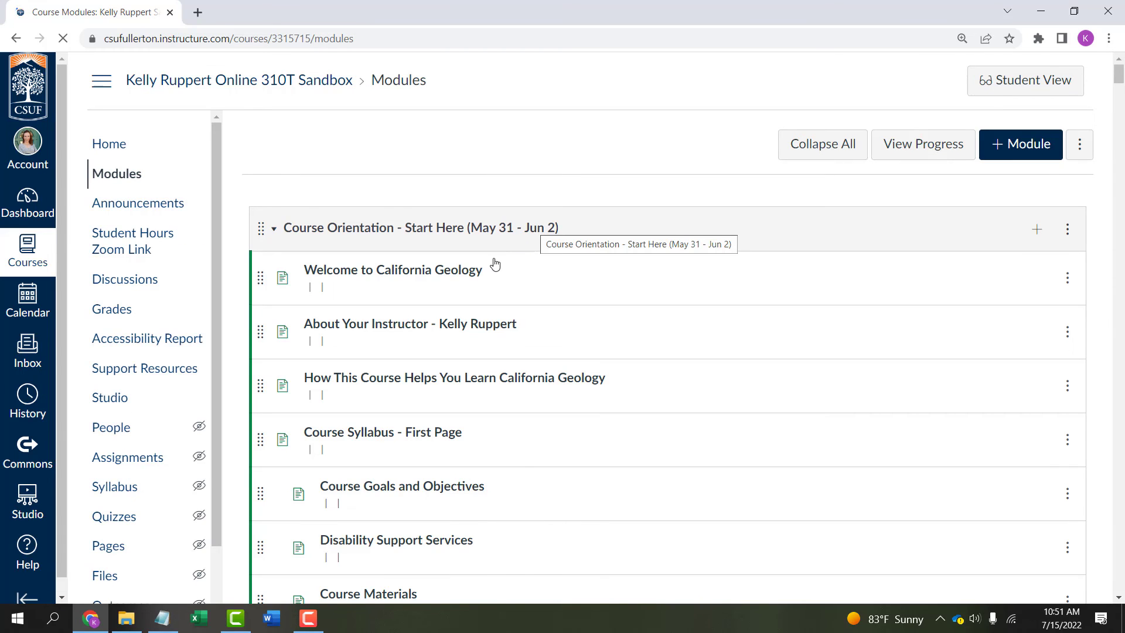
scroll(375, 303, "down", 1)
scroll(375, 303, "down", 10)
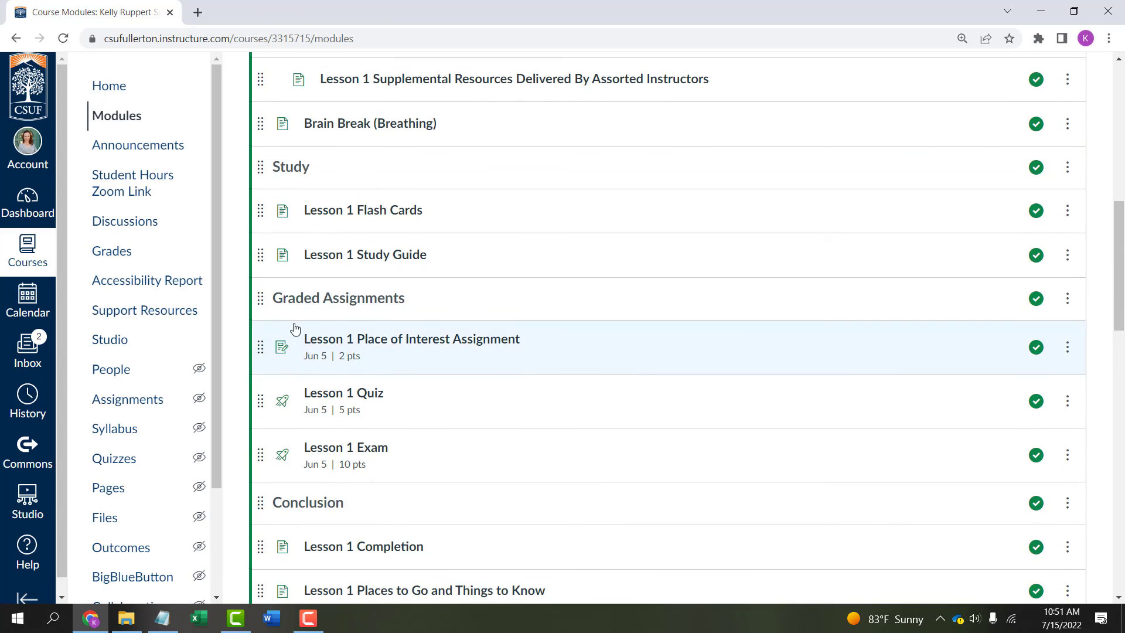
scroll(878, 239, "up", 3)
scroll(969, 214, "up", 4)
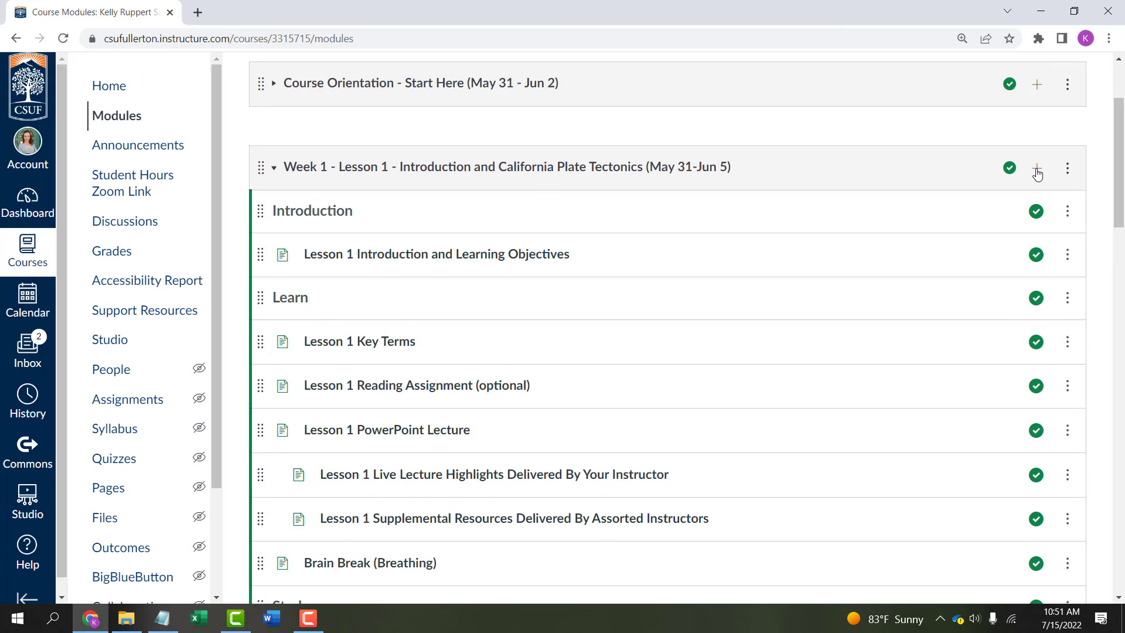
left_click(1036, 170)
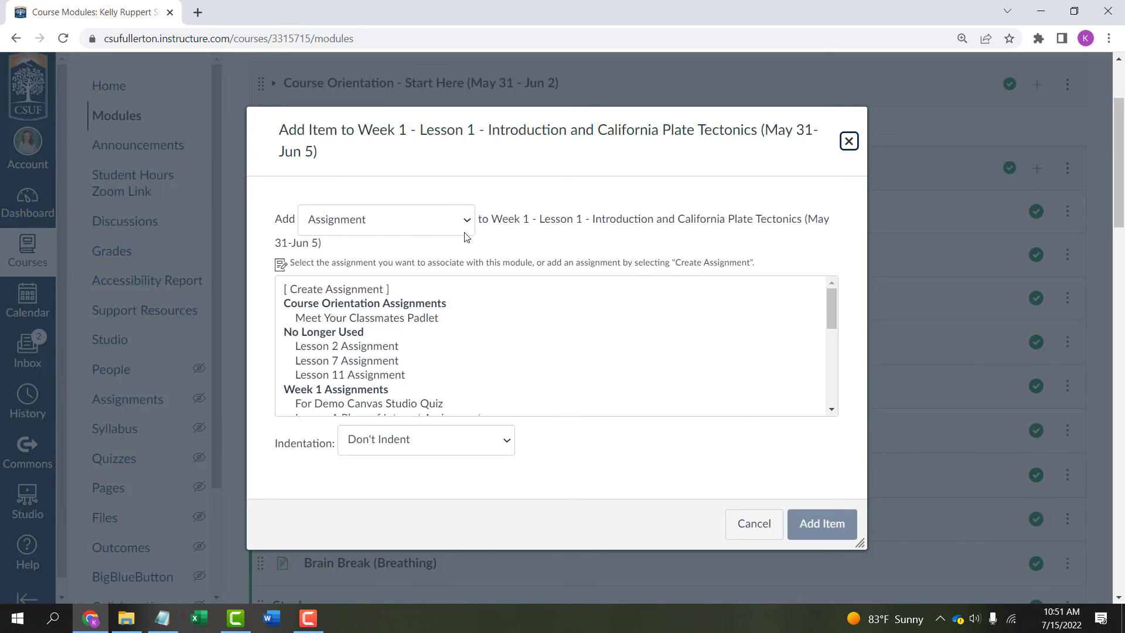
left_click_drag(832, 317, 835, 342)
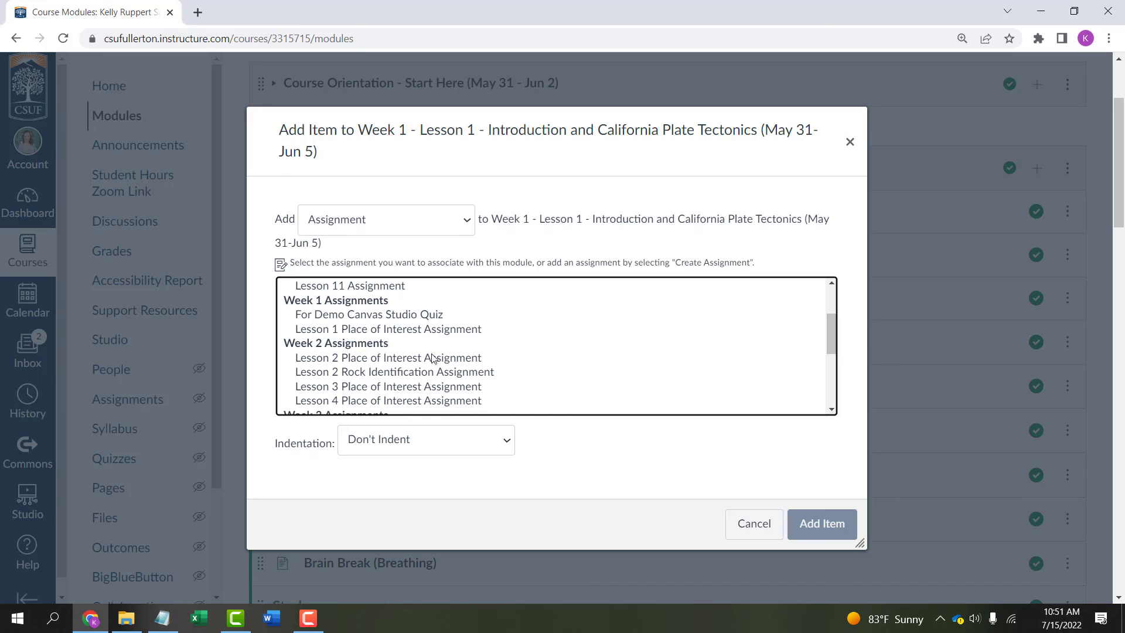
left_click(349, 316)
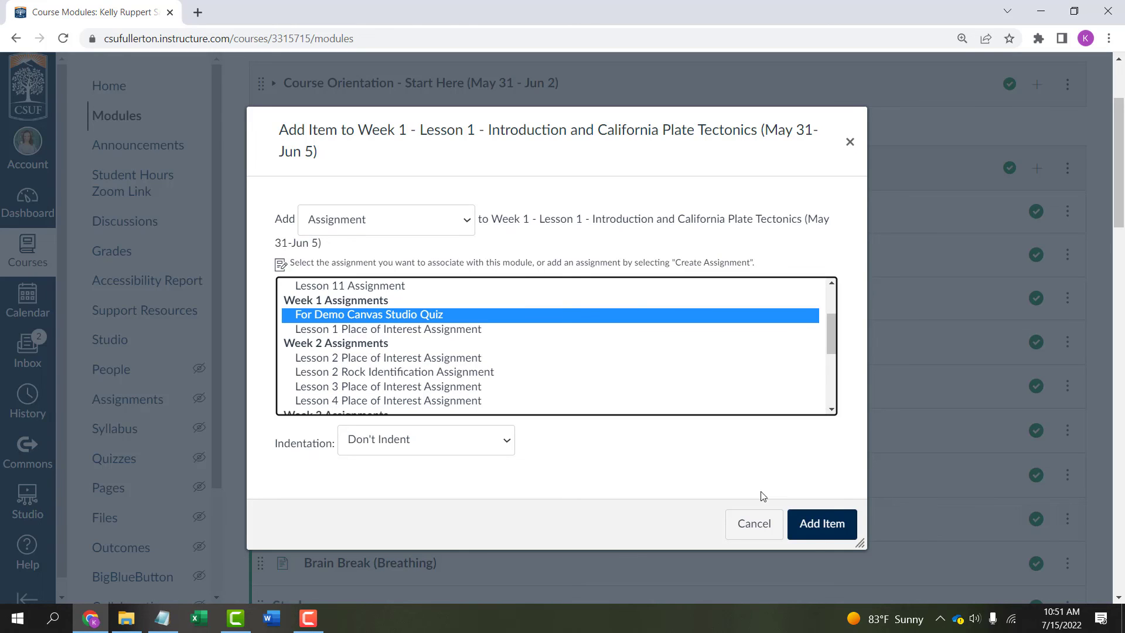
left_click(821, 525)
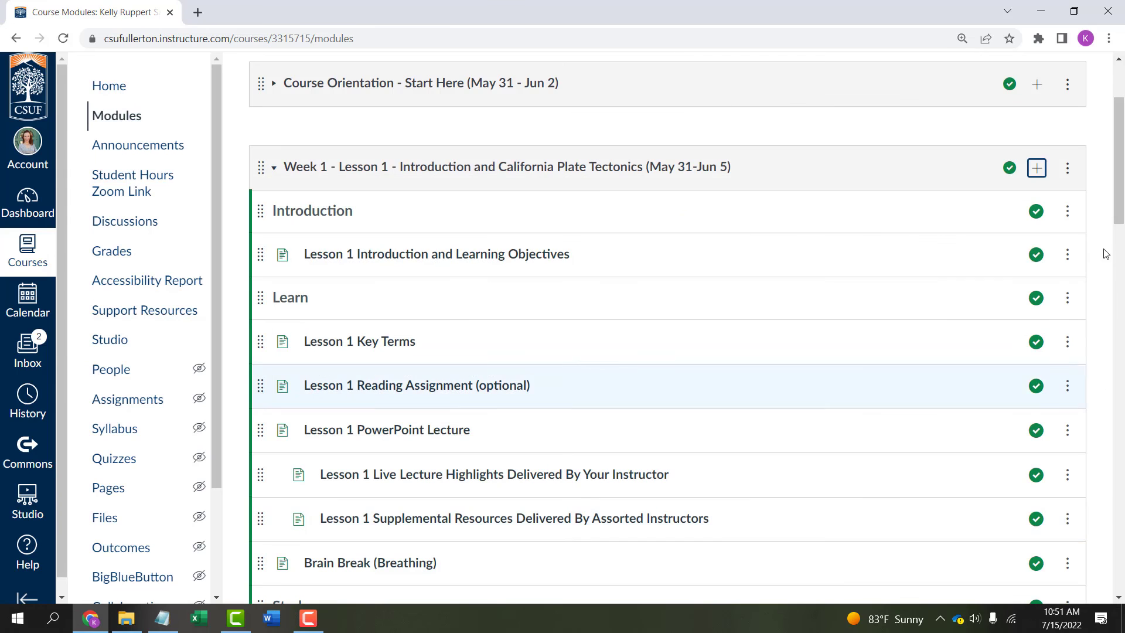
Move "For Demo Canvas Studio Quiz" under Graded Assignments, between Lesson 1 Place of Interest Assignment and Lesson 1 Quiz.
left_click_drag(1117, 207, 1118, 357)
left_click_drag(259, 433, 276, 175)
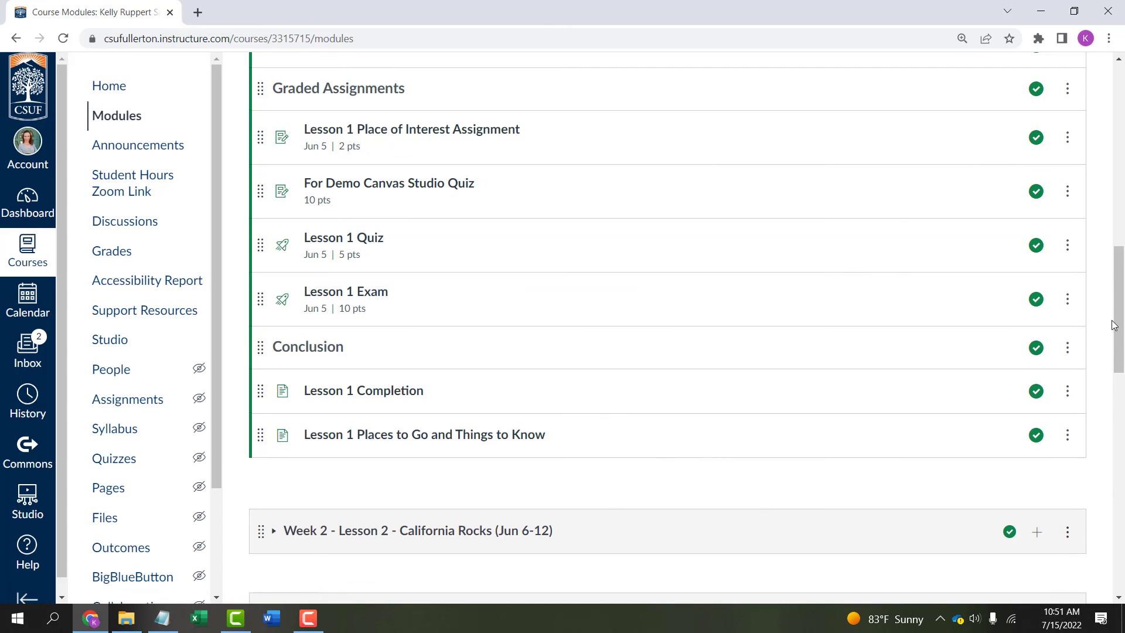
left_click_drag(1119, 332, 1118, 286)
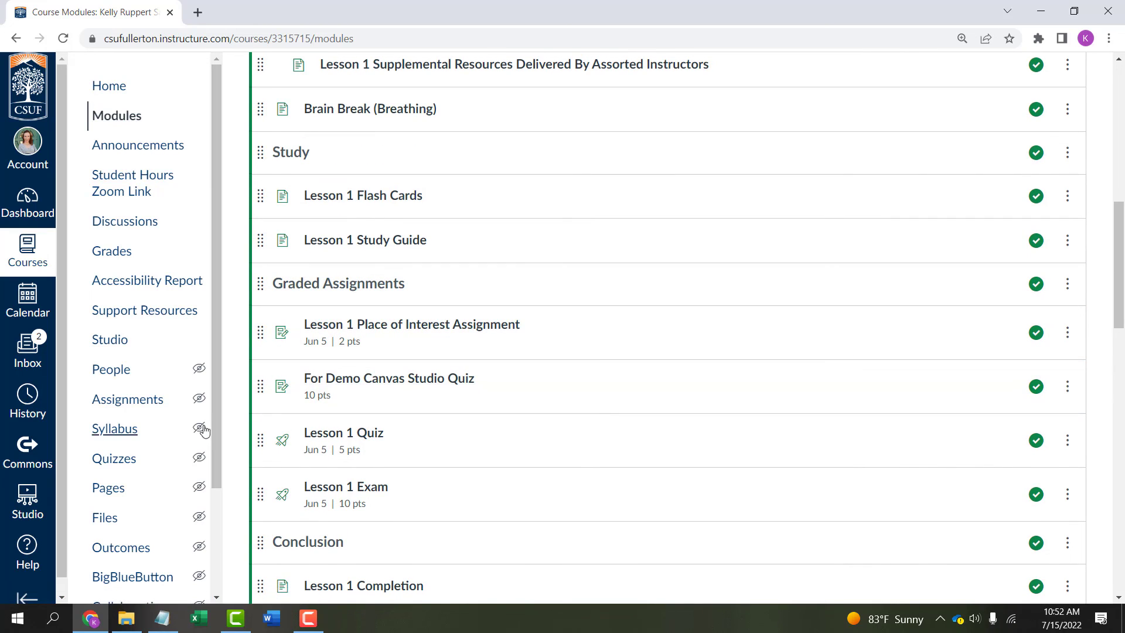
Check the "For Demo Canvas Studio Quiz" column in the course gradebook and return to the course home page.
left_click(102, 253)
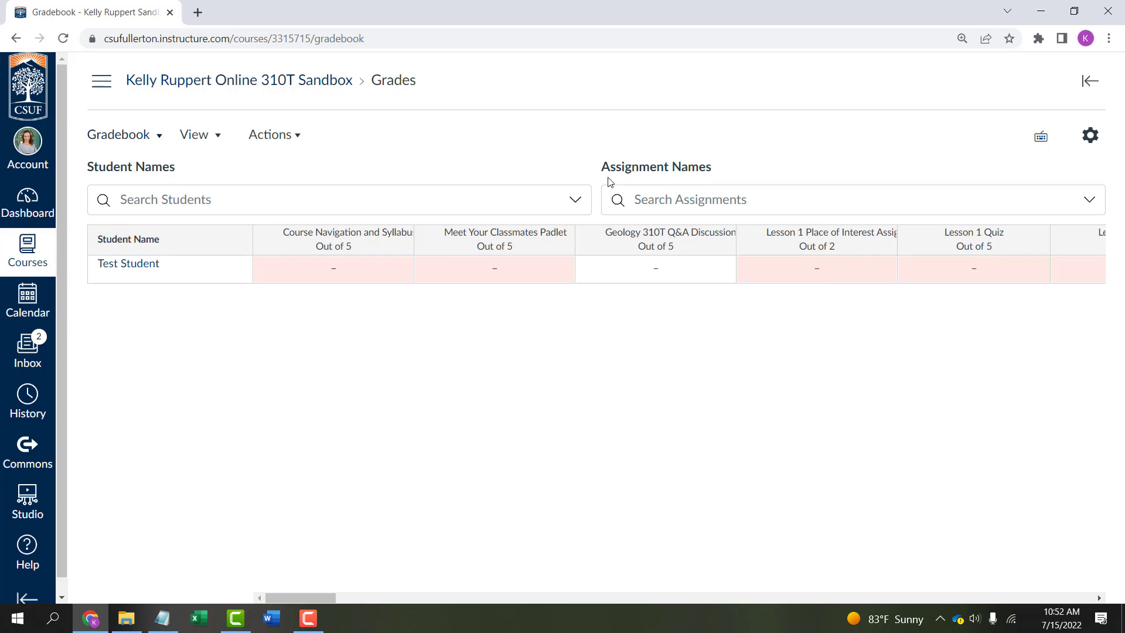
left_click_drag(332, 596, 400, 596)
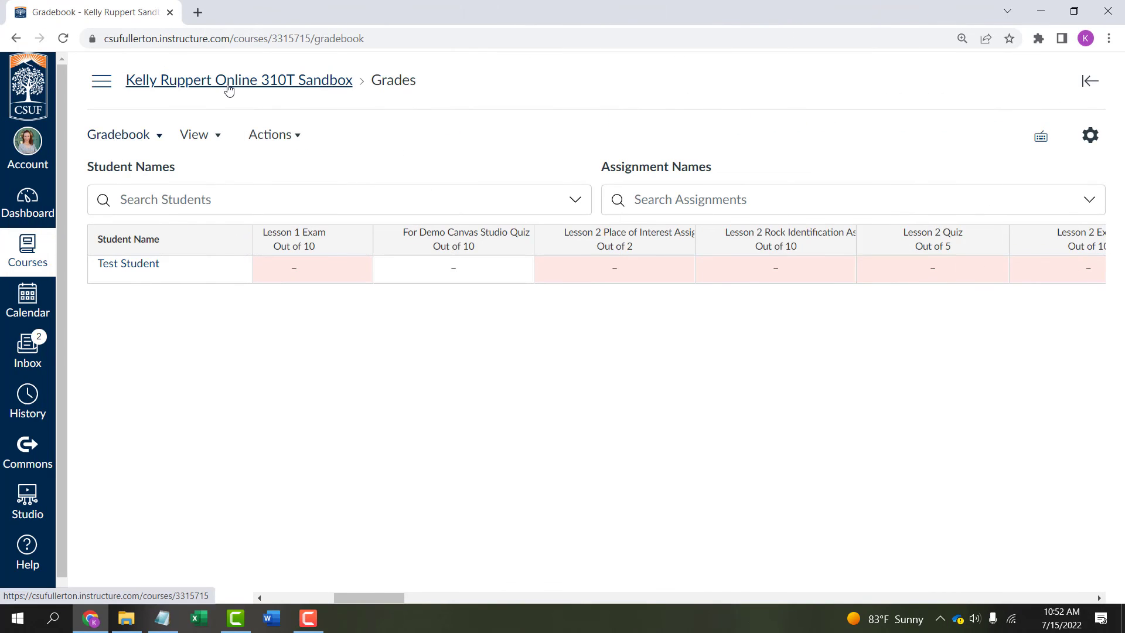
left_click(229, 87)
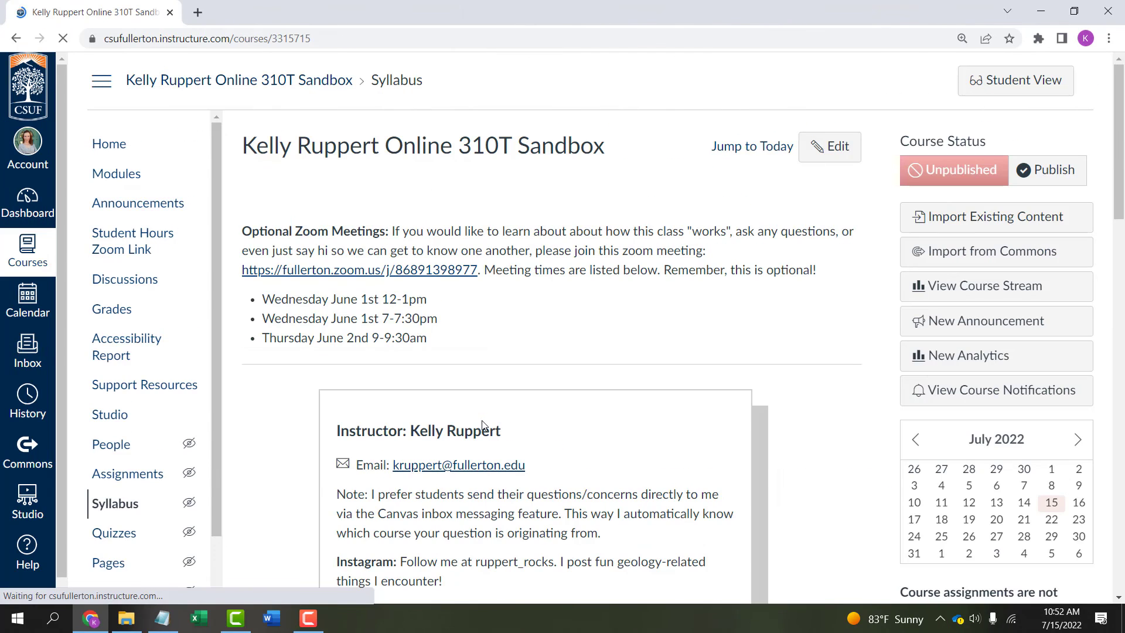